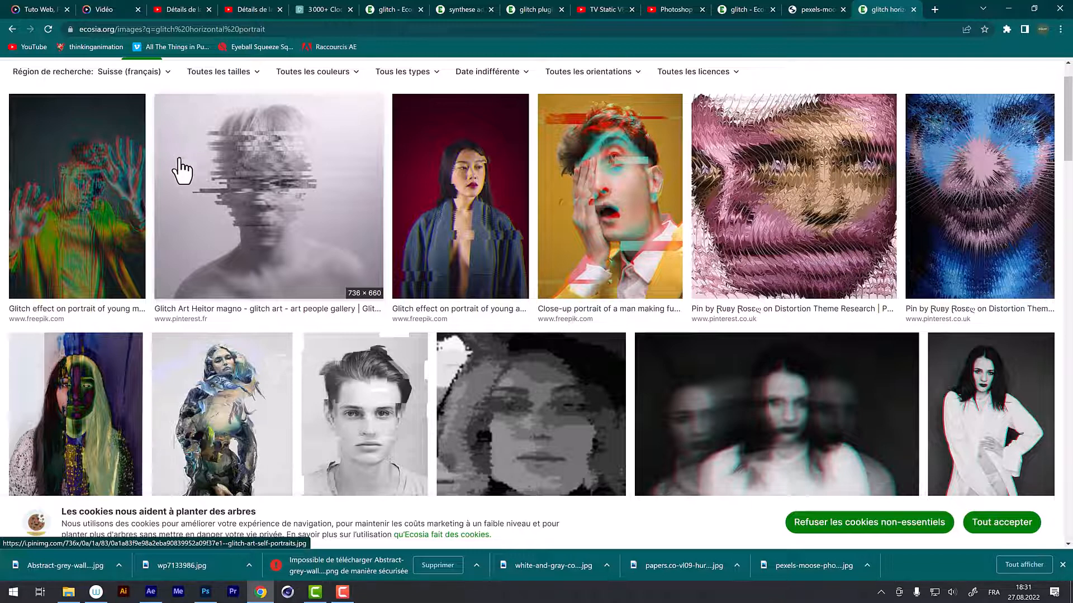
- Switch to After Effects and apply the Déformation effect Dispersion to the clock photo layer
left_click(159, 598)
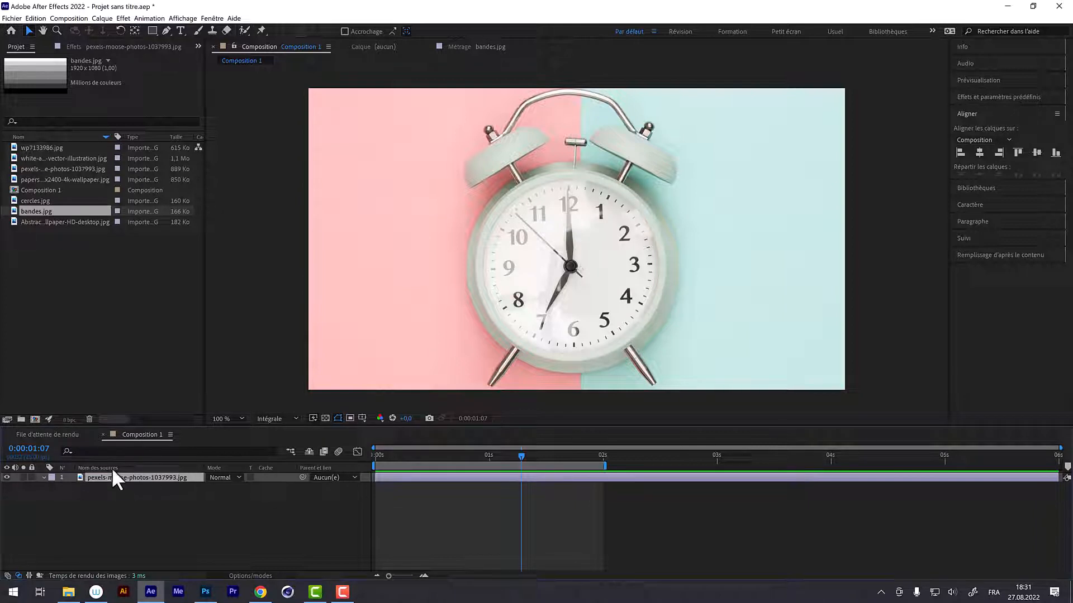
left_click(123, 18)
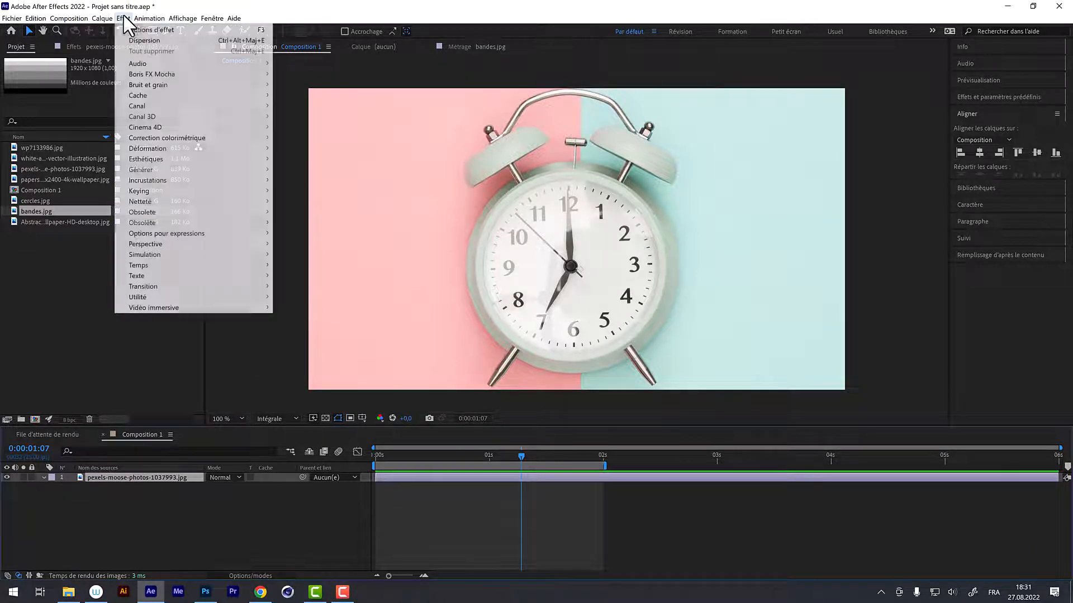
mouse_move(170, 161)
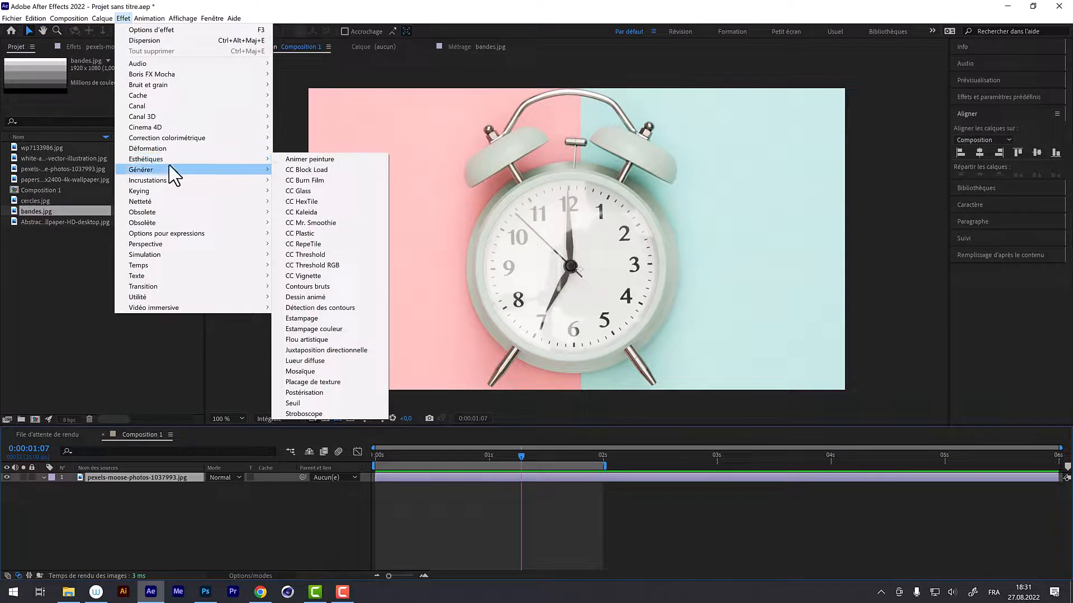
mouse_move(201, 148)
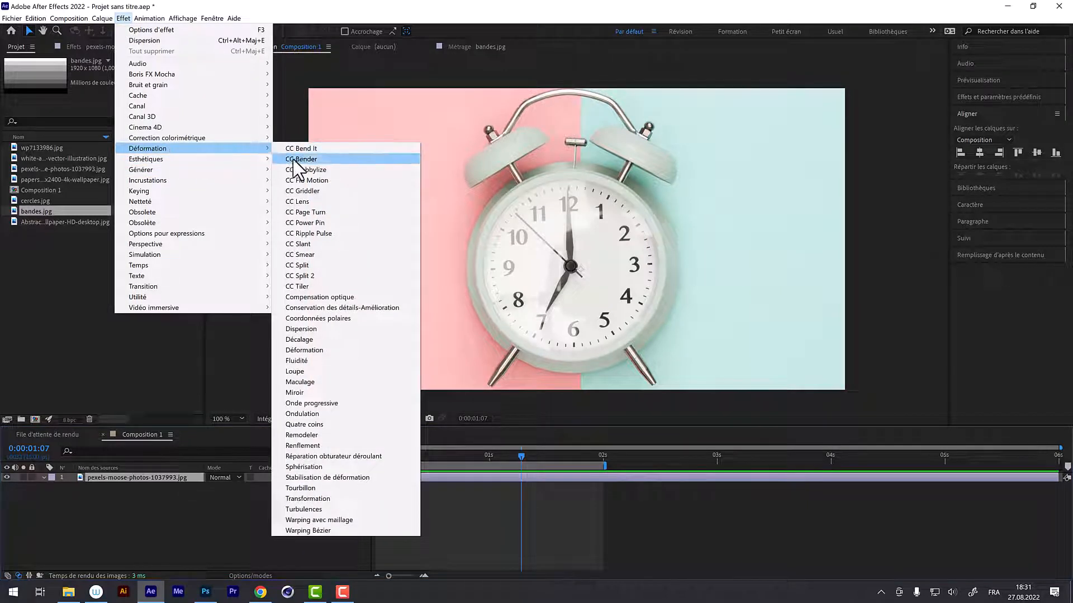
left_click(333, 329)
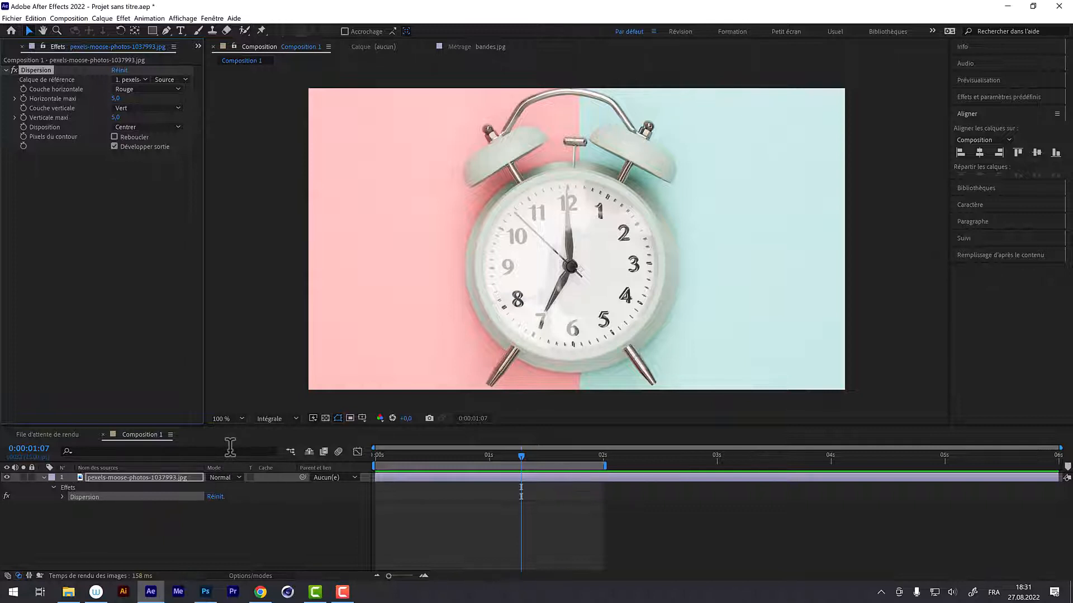
- View the bandes.jpg and cercles.jpg footage to examine their greyscale shapes, and return to the clock layer's Dispersion settings
left_click(200, 45)
left_click(218, 58)
left_click(104, 243)
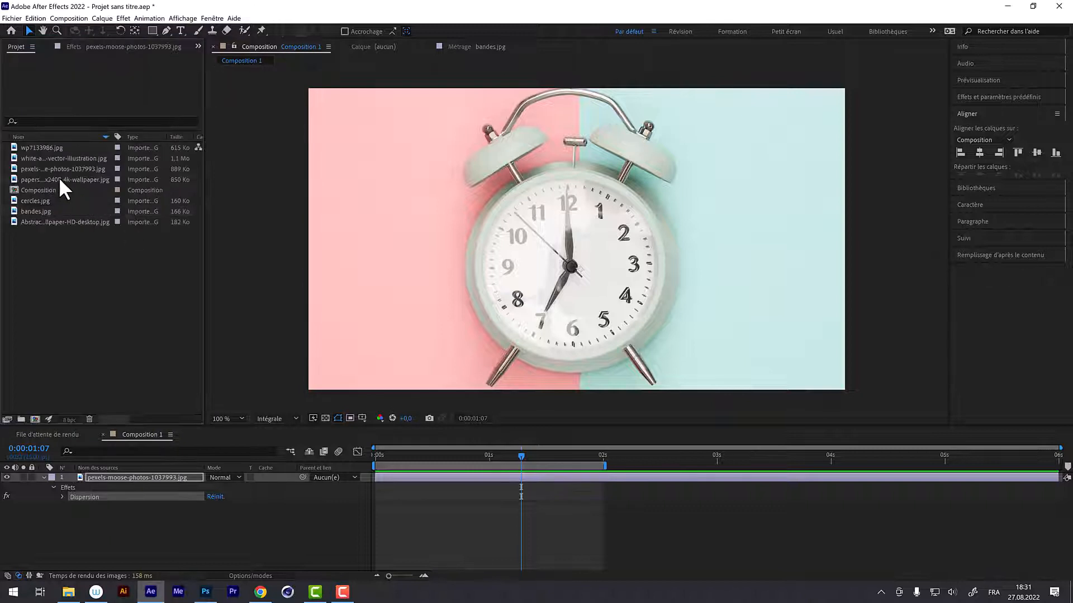
left_click(58, 179)
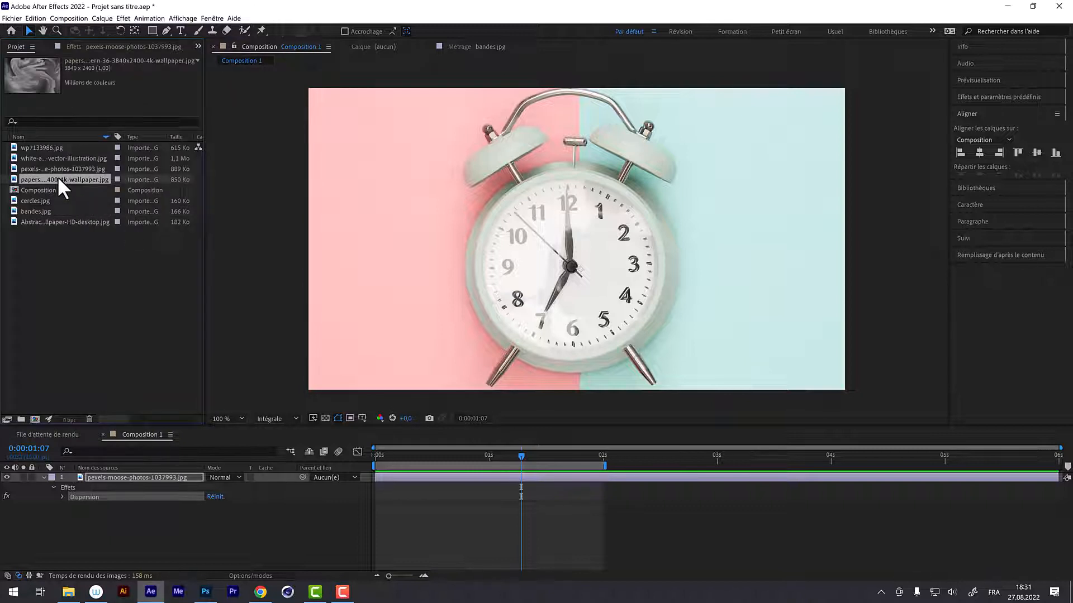
double_click(40, 211)
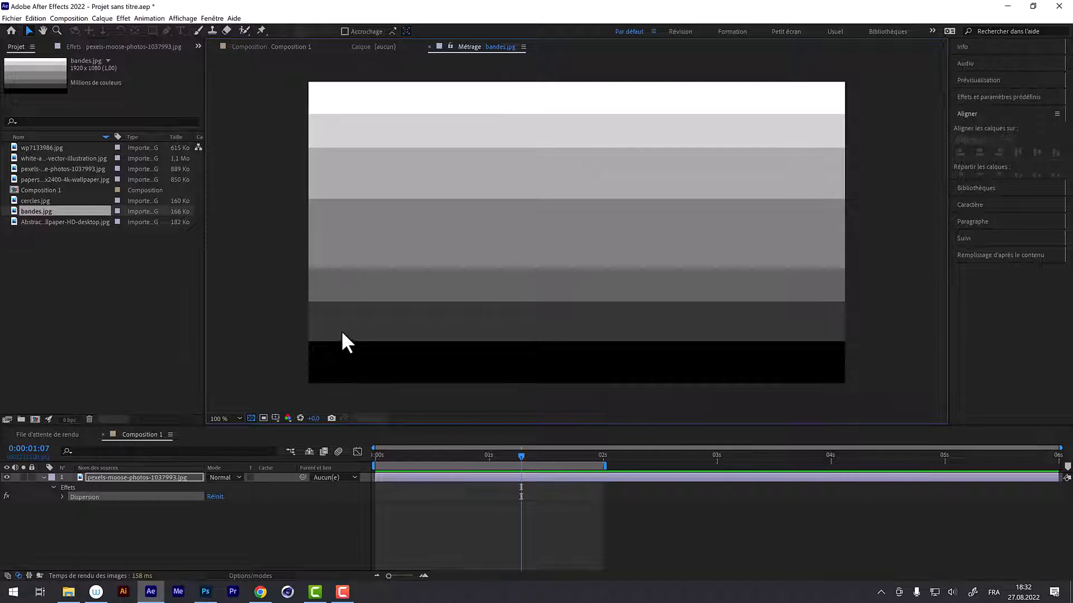
left_click(48, 200)
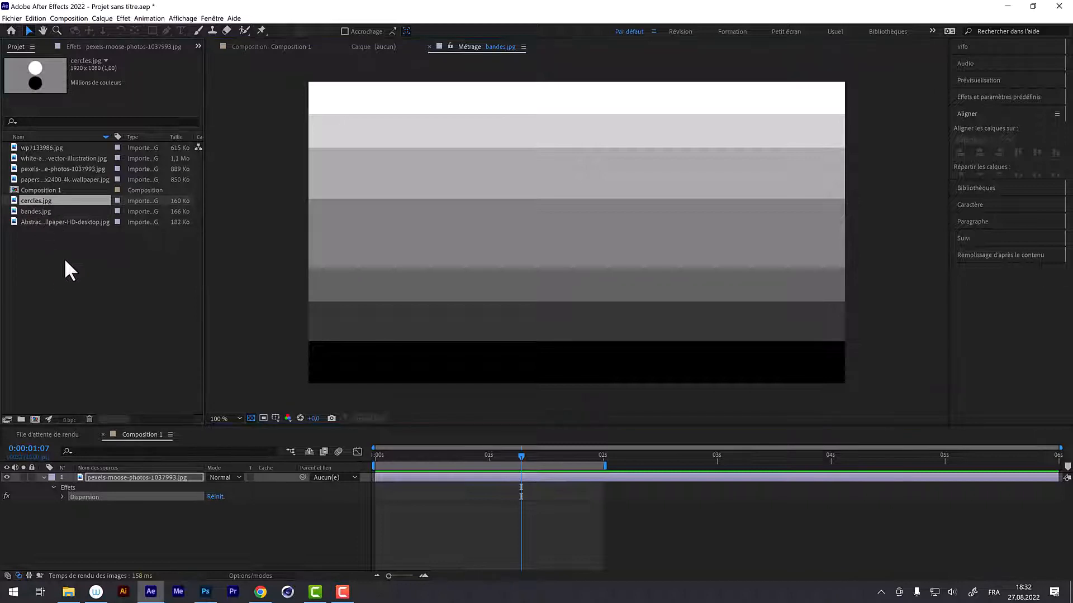
double_click(50, 199)
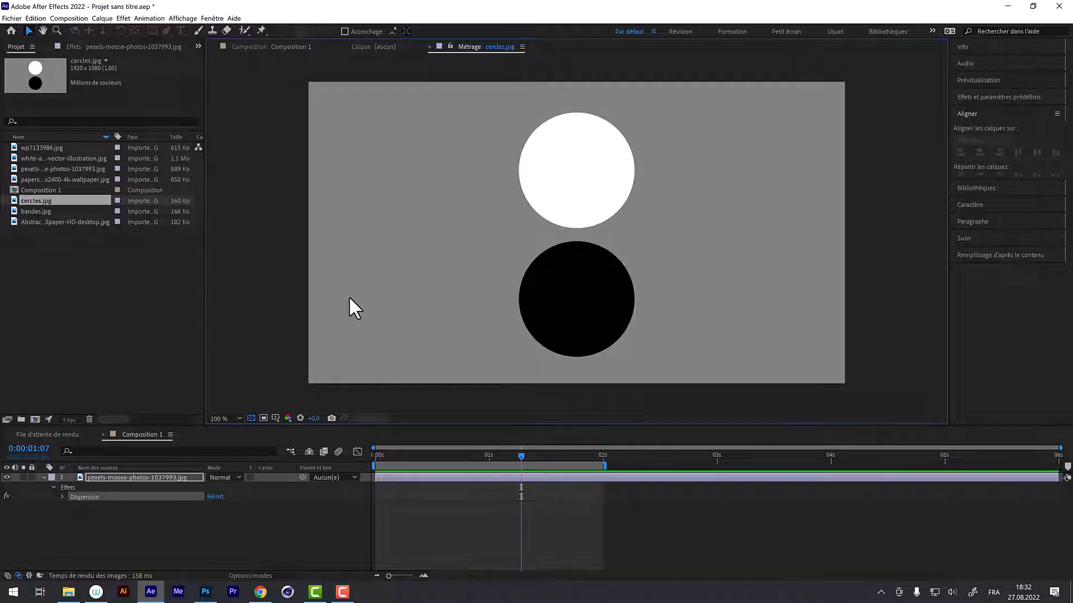
left_click(106, 493)
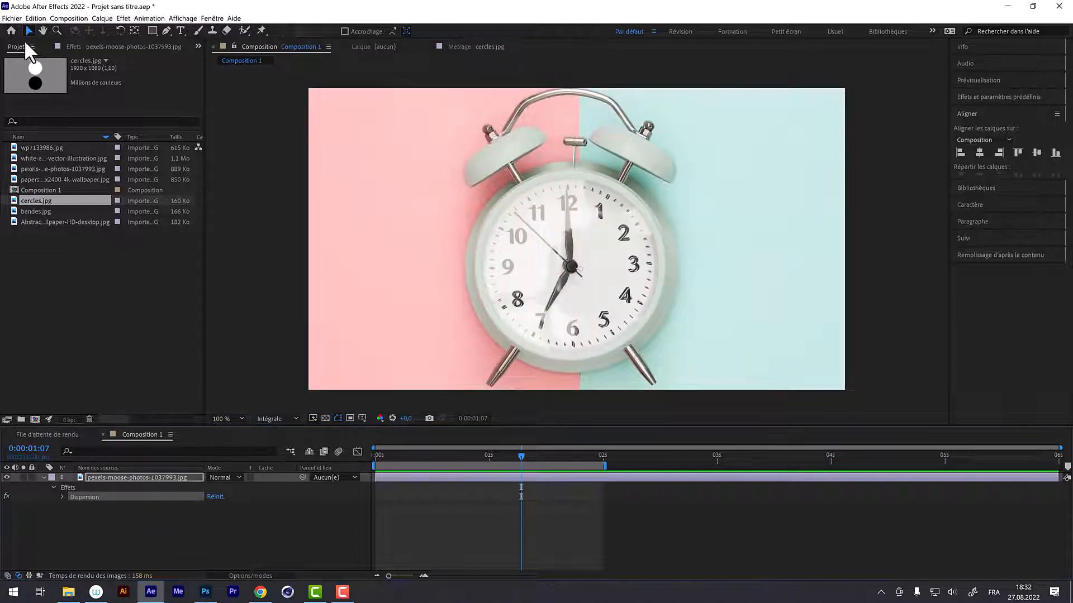
left_click(66, 47)
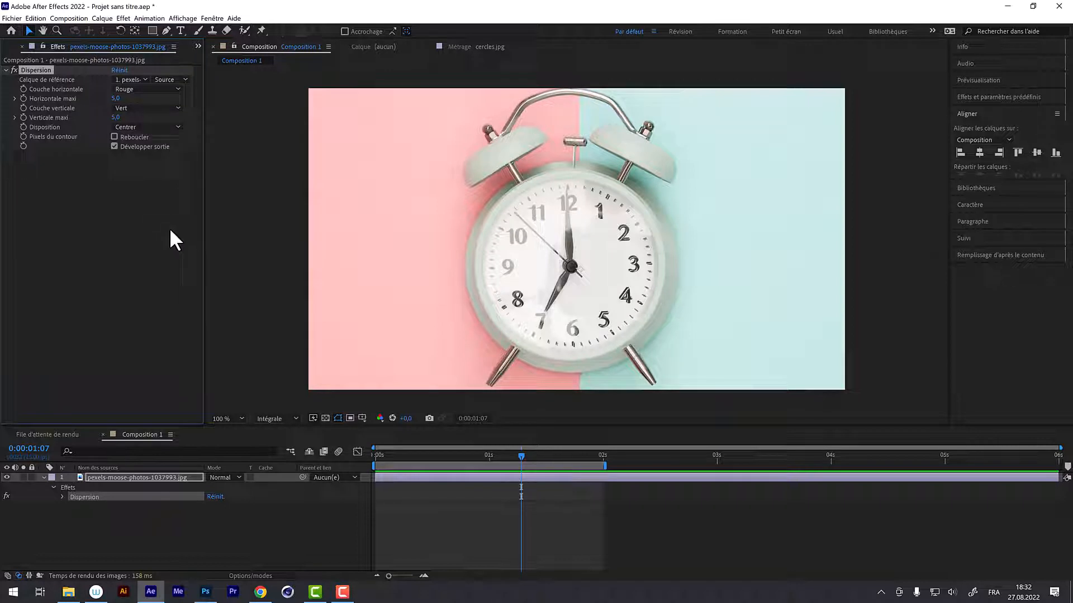
left_click(90, 497)
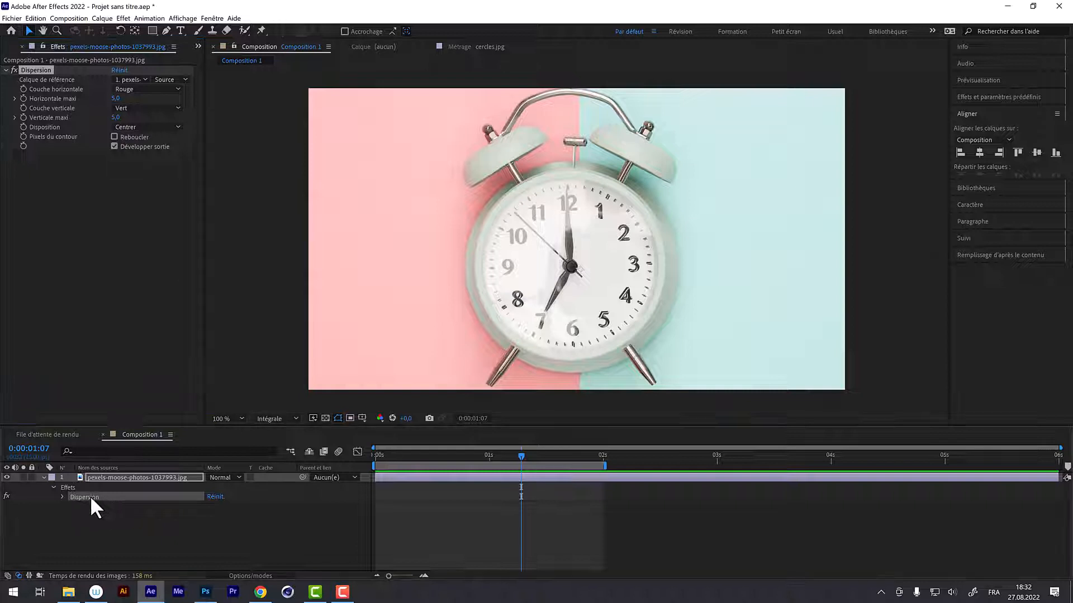
- Add bandes.jpg to Composition 1 above the clock photo and hide its layer
left_click(199, 46)
left_click(263, 61)
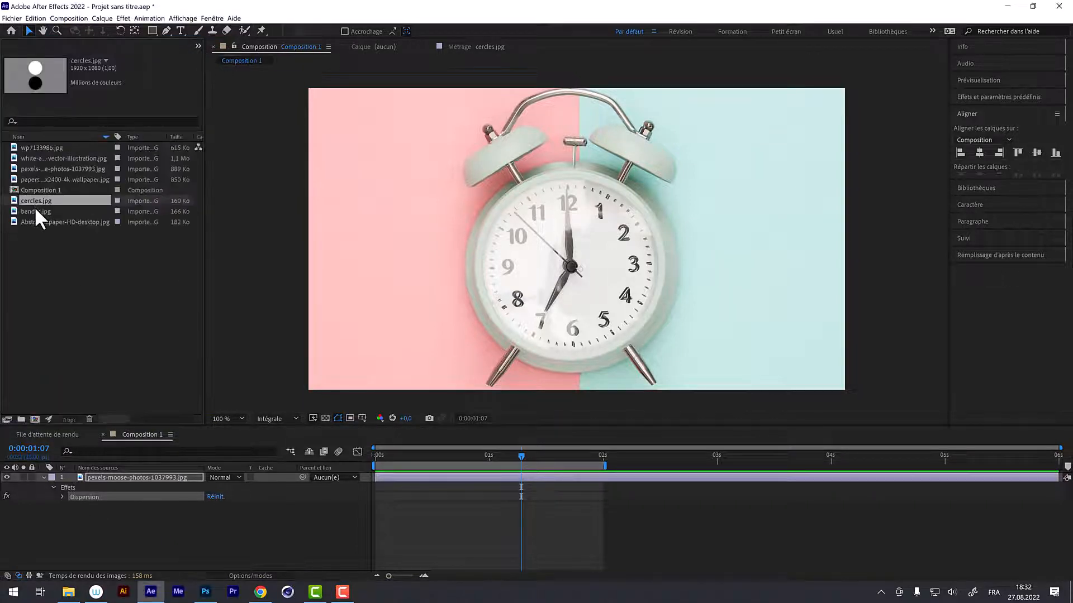
left_click(36, 213)
left_click_drag(32, 209, 89, 476)
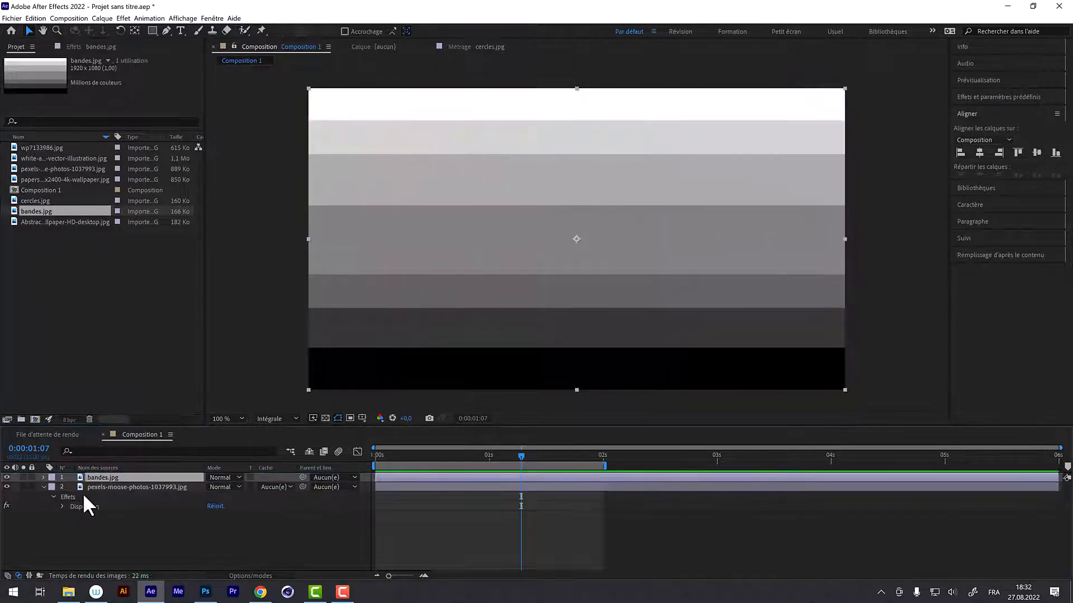
left_click(7, 478)
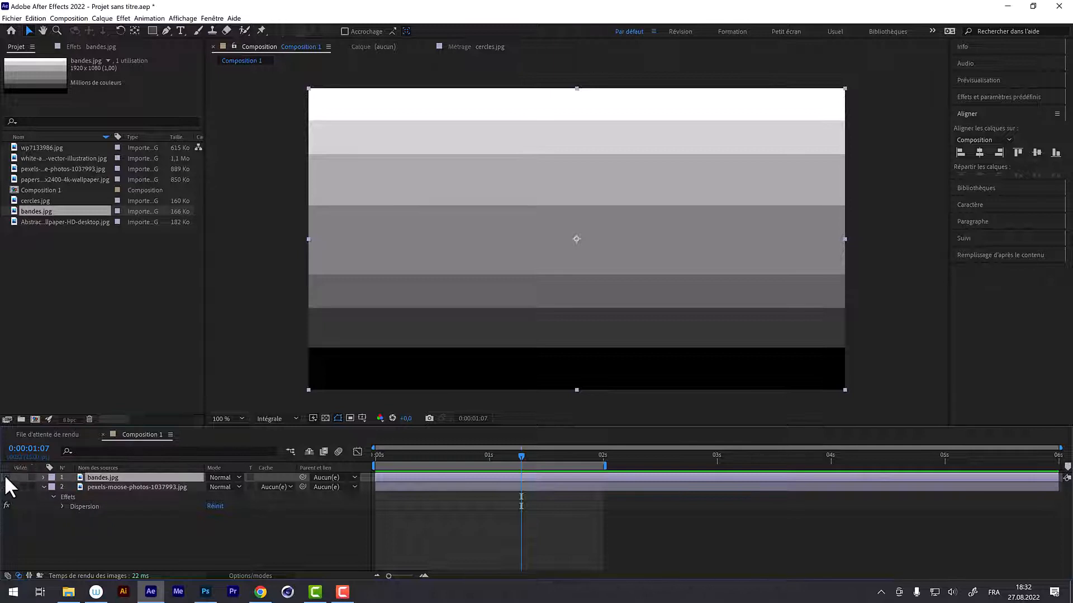
- Set the clock layer's Dispersion reference layer to bandes.jpg, and briefly show and hide the bandes.jpg layer
left_click(77, 505)
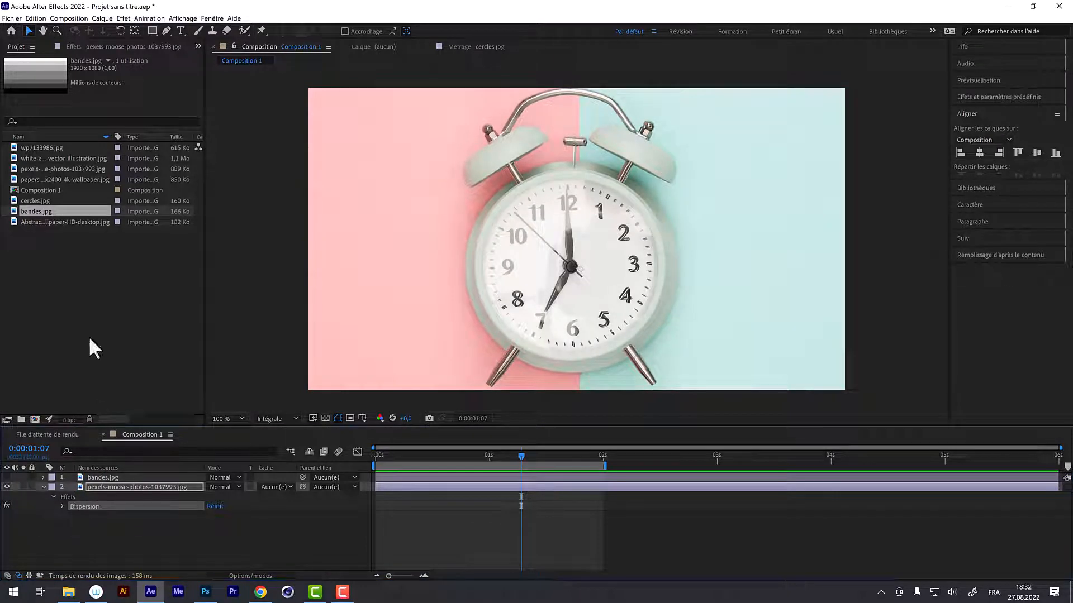
left_click(112, 45)
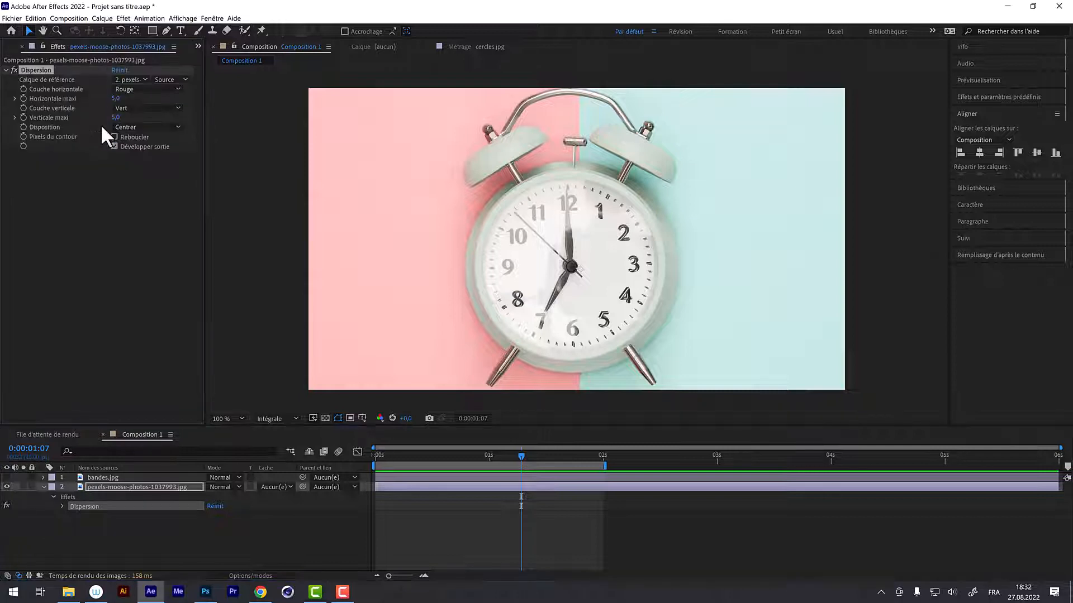
left_click(129, 79)
left_click(144, 100)
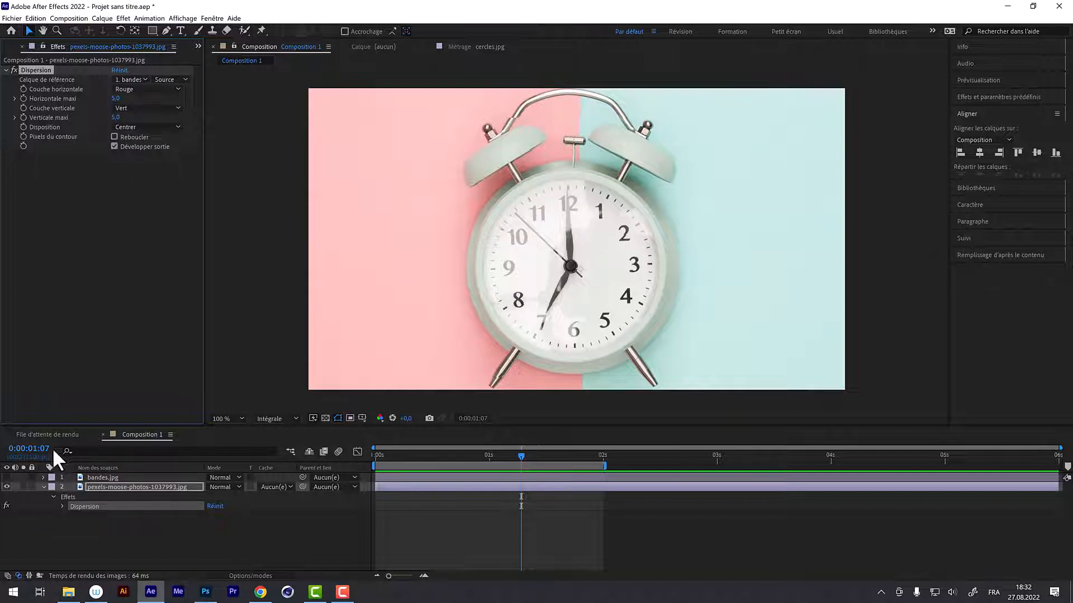
left_click(7, 478)
left_click(6, 478)
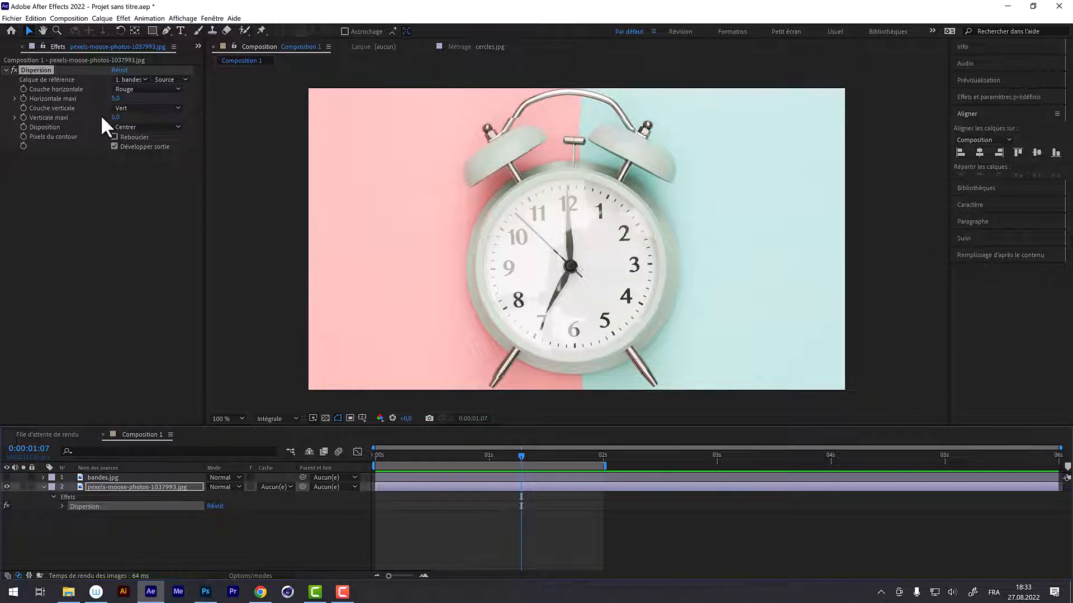
- Set Dispersion's Verticale maxi to 0 and its Horizontale maxi to 362
left_click(116, 118)
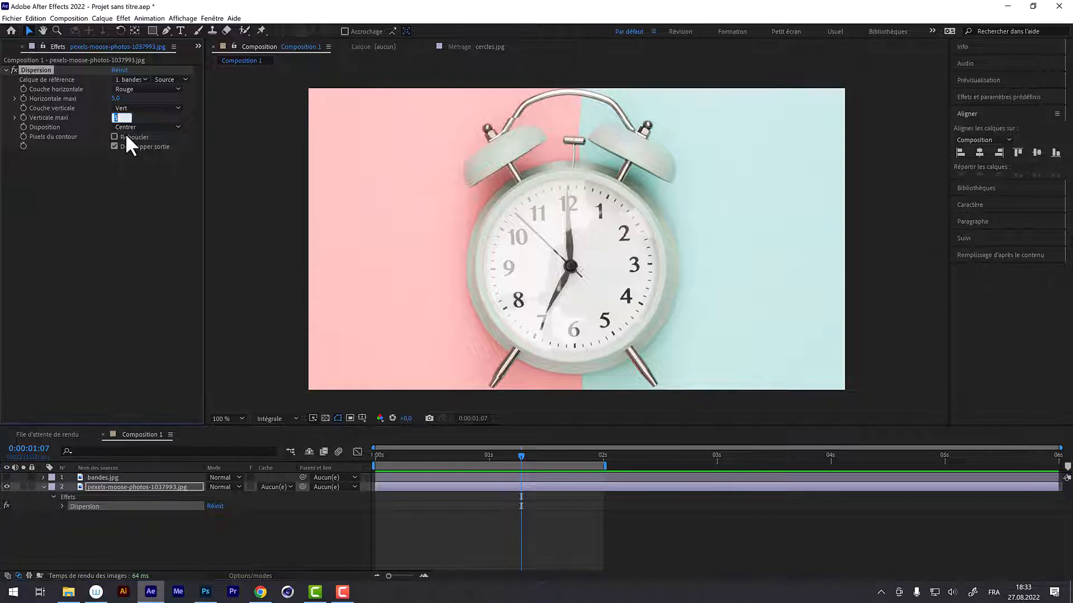
type("0")
key("Return")
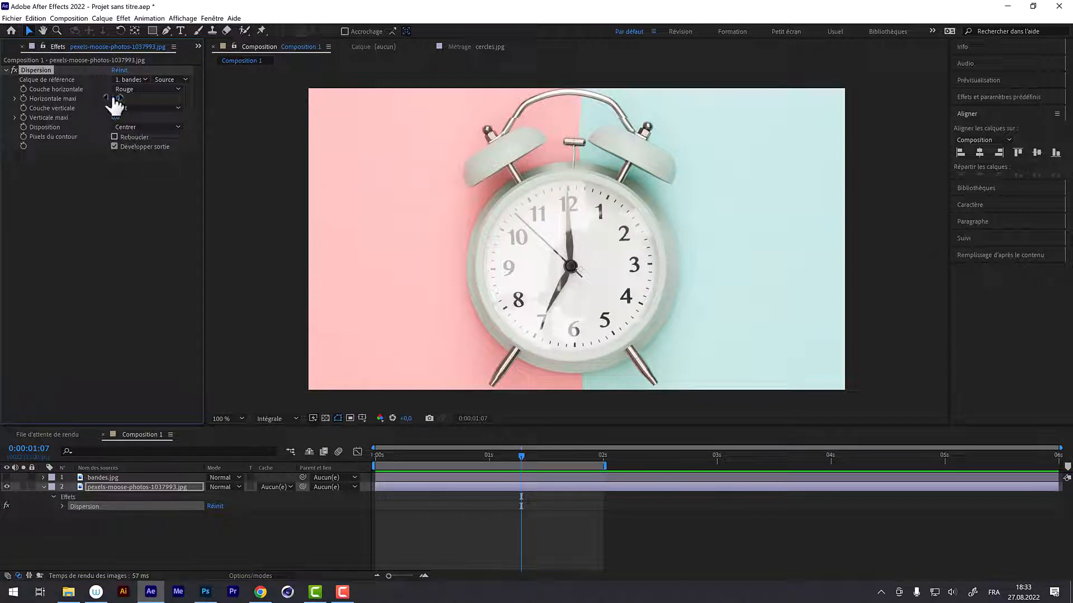
left_click(115, 99)
key("Return")
left_click_drag(117, 104, 326, 110)
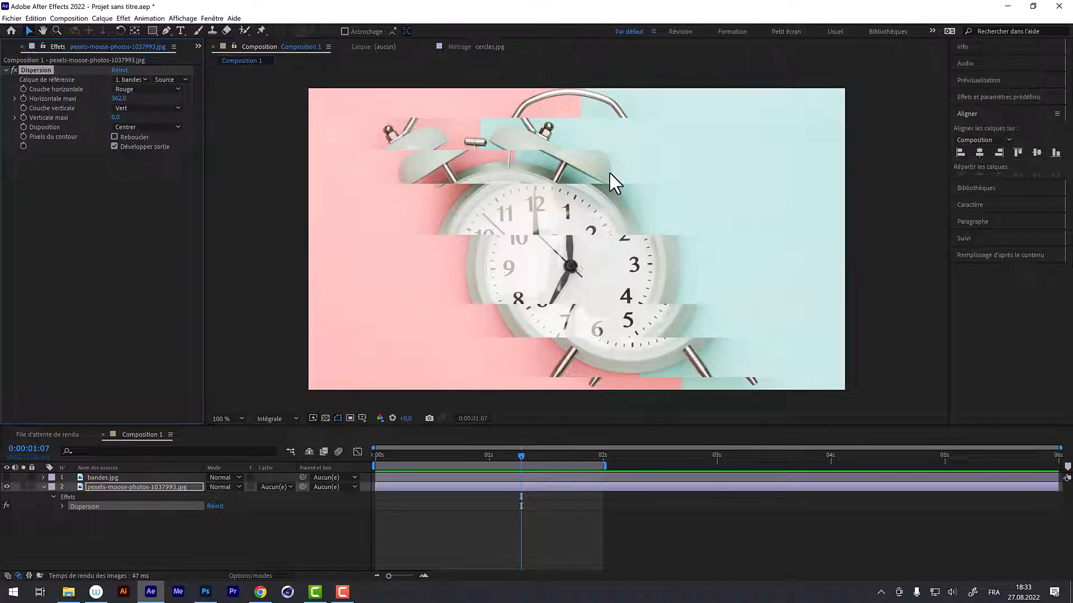
- Compare the clock image with the bandes.jpg layer shown and hidden, and with the Dispersion effect switched on and off
left_click(7, 477)
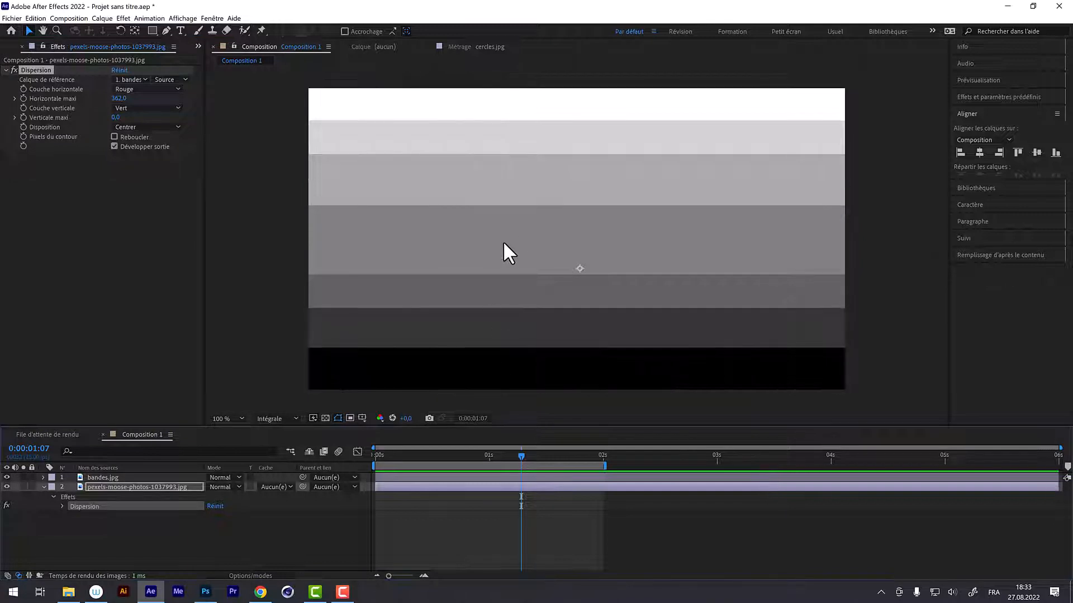
left_click(7, 477)
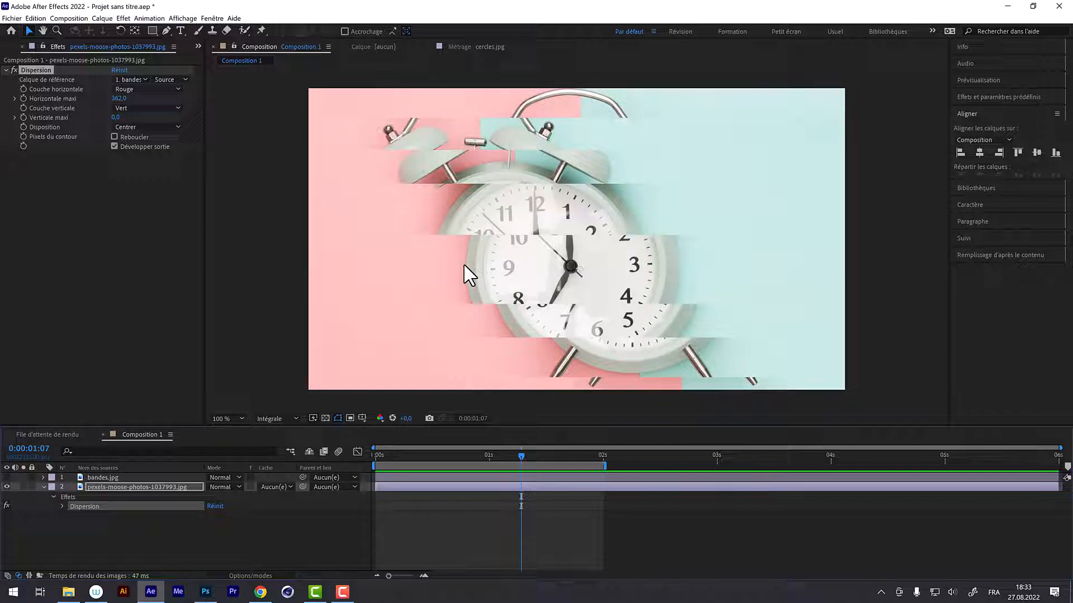
left_click(13, 69)
left_click(14, 69)
left_click(13, 69)
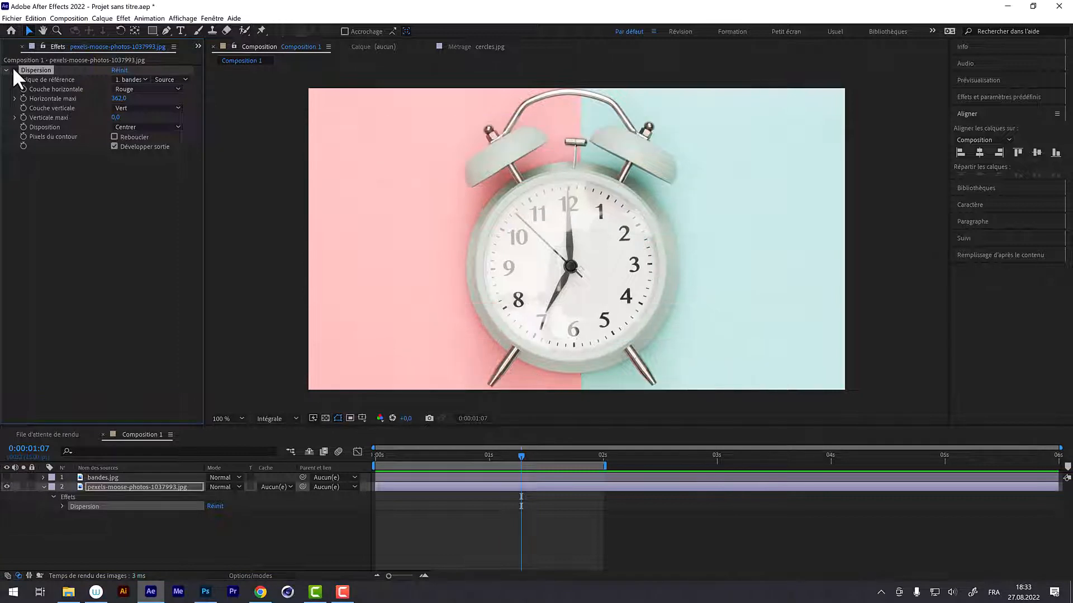
left_click(14, 70)
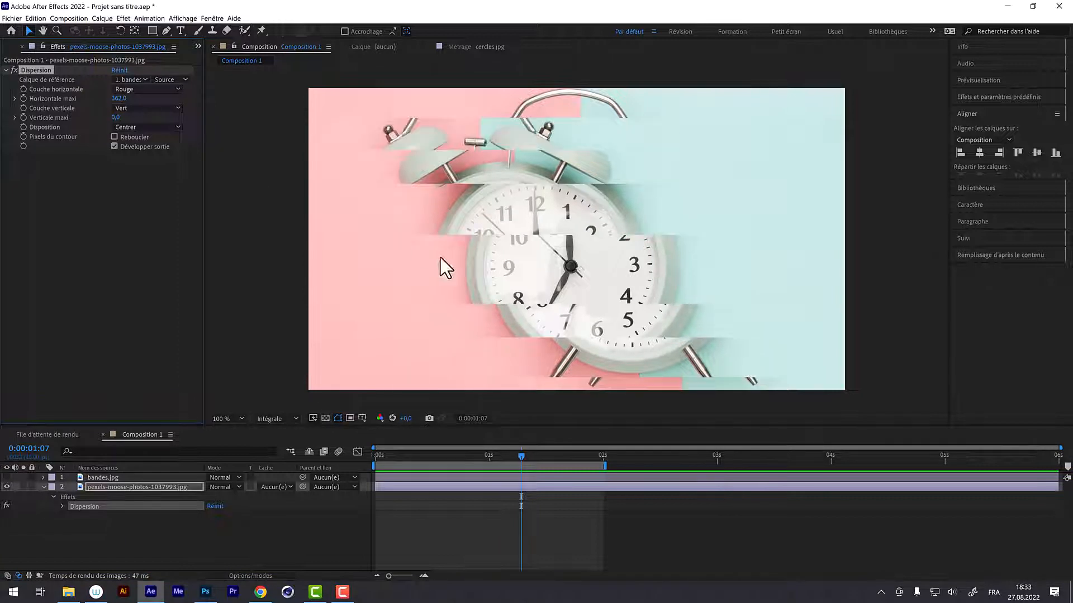
left_click(13, 69)
left_click(13, 70)
left_click(14, 69)
left_click(13, 69)
left_click(15, 67)
left_click(15, 67)
left_click(13, 68)
left_click(13, 66)
left_click(12, 66)
left_click(12, 67)
- Show and hide the bandes.jpg layer to compare its grey bands with the shifted slices of the clock
left_click(7, 478)
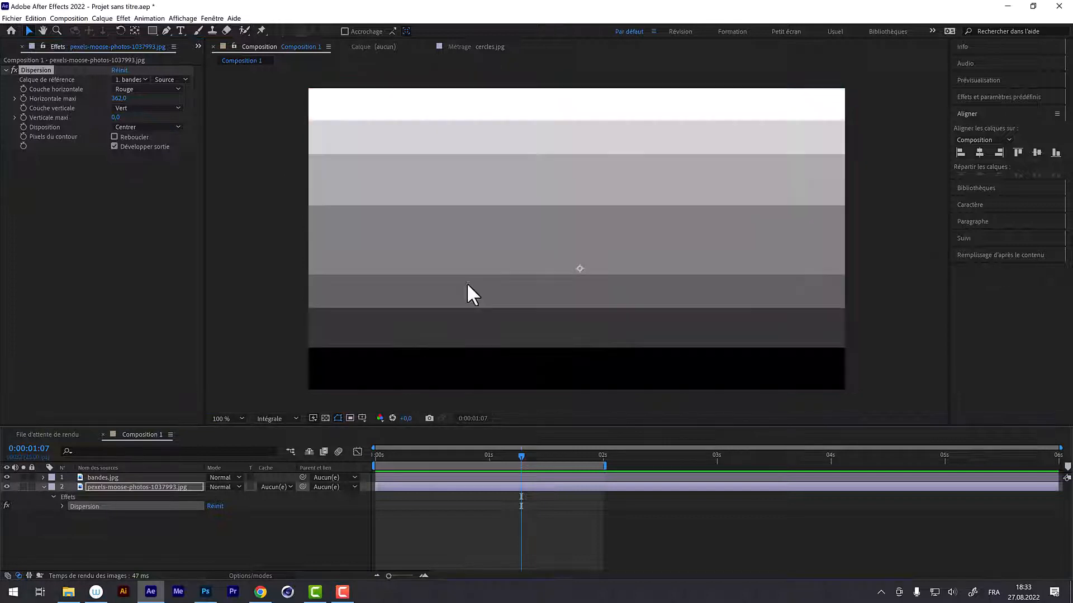
left_click(7, 477)
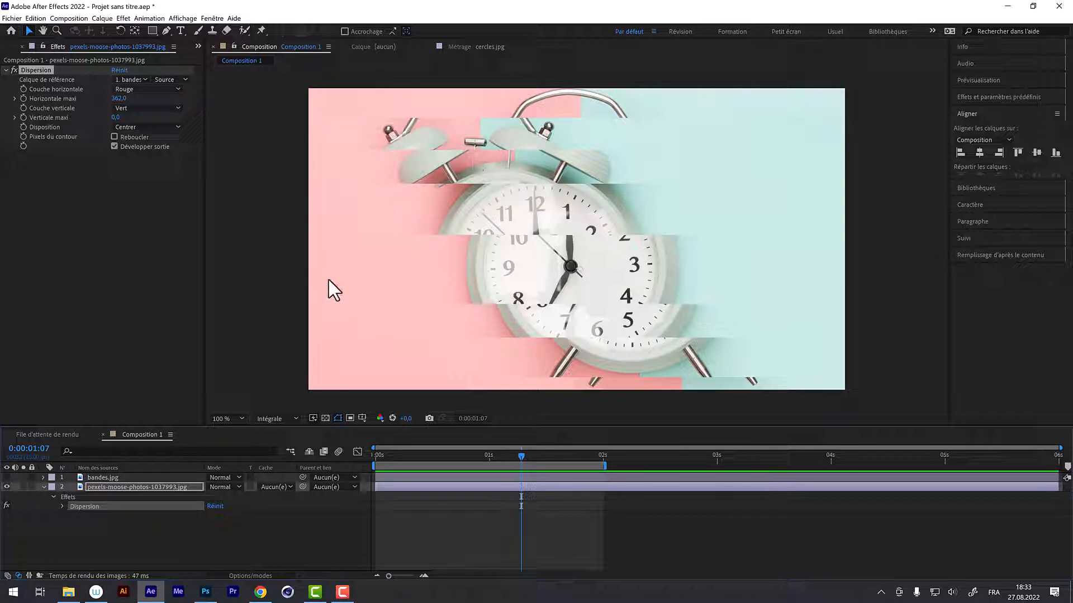
left_click(7, 477)
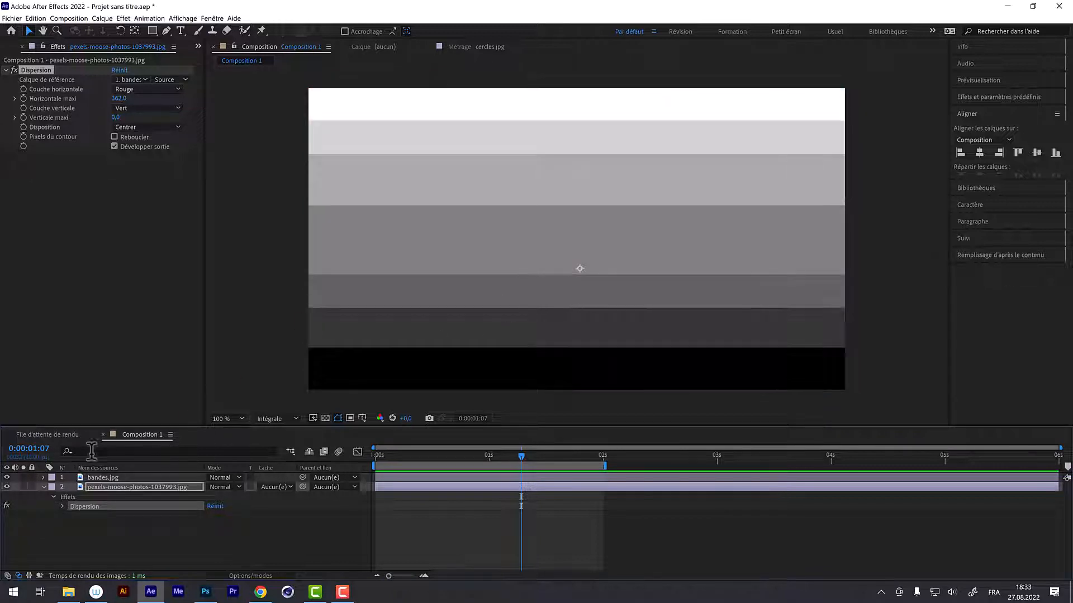
left_click(7, 477)
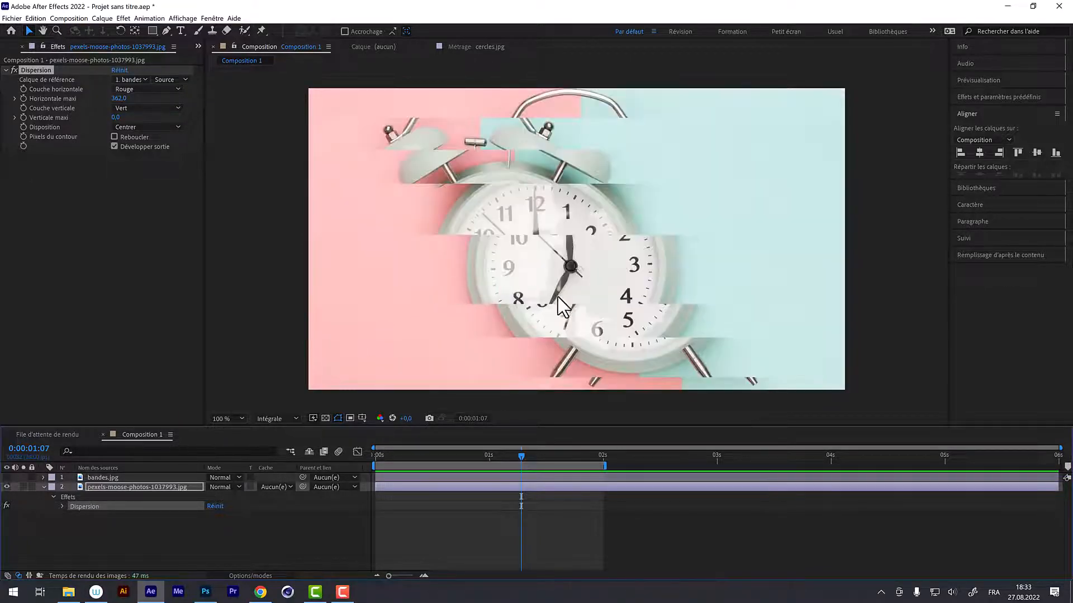
- Try a vertical displacement in Dispersion and reset Verticale maxi to 0
mouse_move(120, 99)
left_mouse_down()
mouse_move(142, 99)
mouse_move(99, 102)
mouse_move(175, 100)
mouse_move(128, 101)
left_mouse_up()
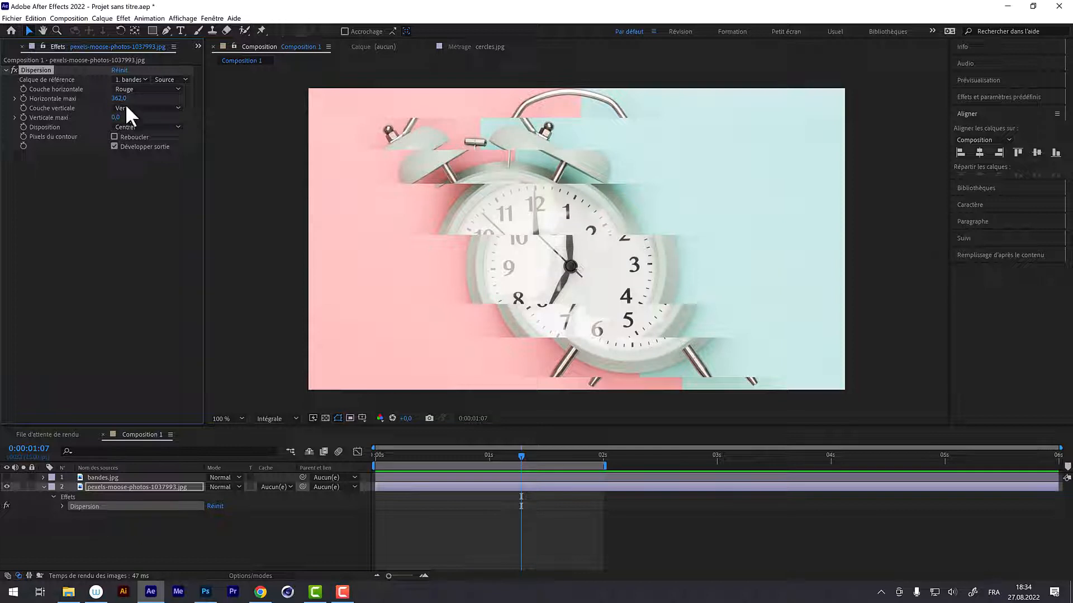
left_click_drag(115, 119, 136, 138)
left_click(118, 118)
type("0")
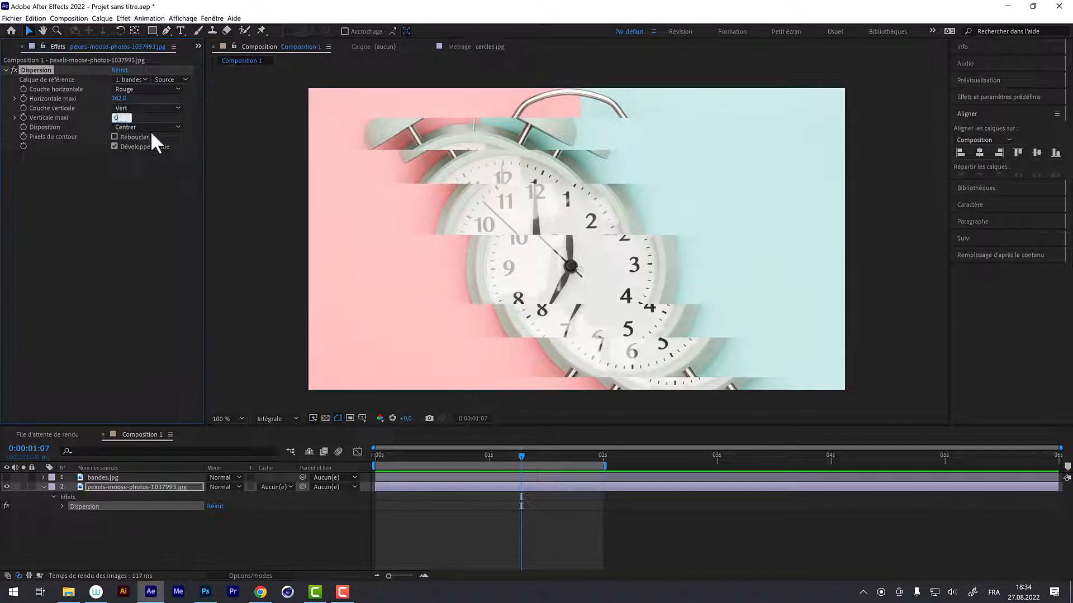
key("Return")
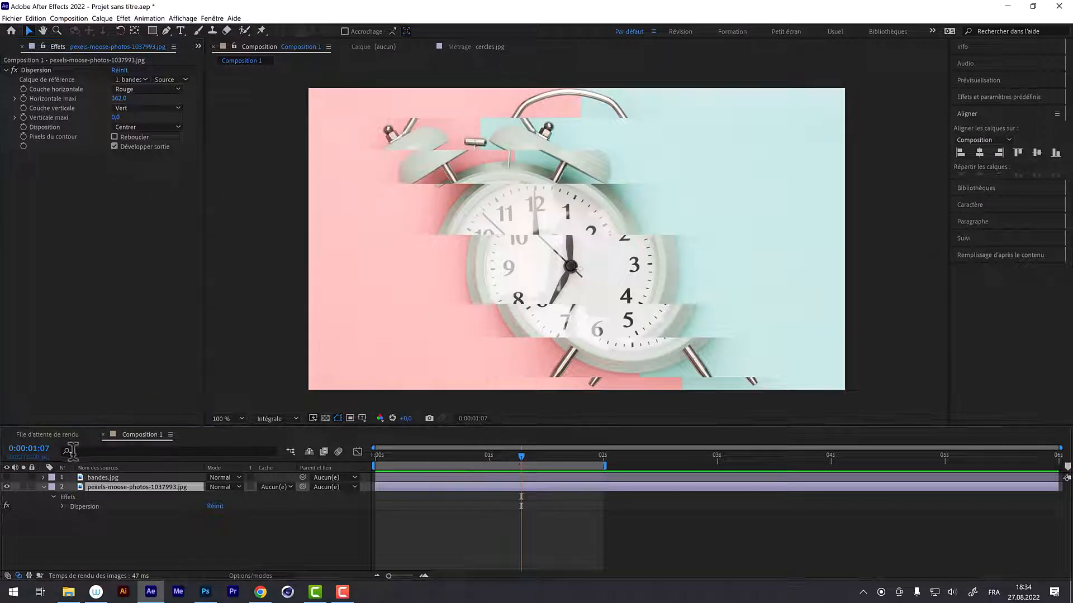
- Add cercles.jpg to Composition 1 as the topmost layer above bandes.jpg
left_click(198, 46)
left_click(219, 62)
left_click_drag(35, 199, 99, 472)
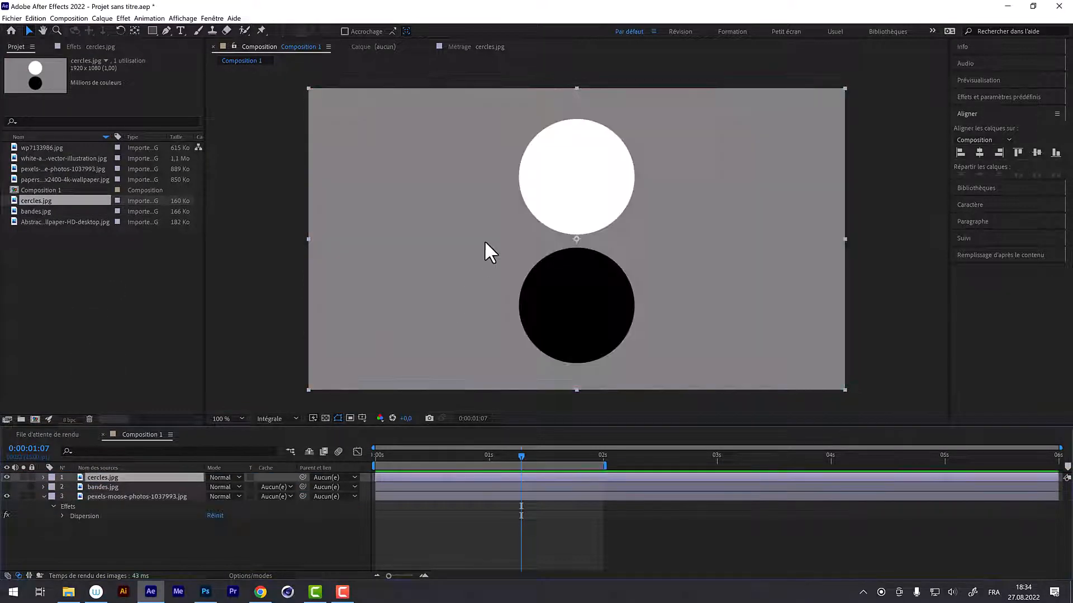
- Hide the cercles.jpg layer and set cercles.jpg as the reference layer of the clock photo's Dispersion effect
left_click(7, 477)
left_click(7, 496)
left_click(83, 516)
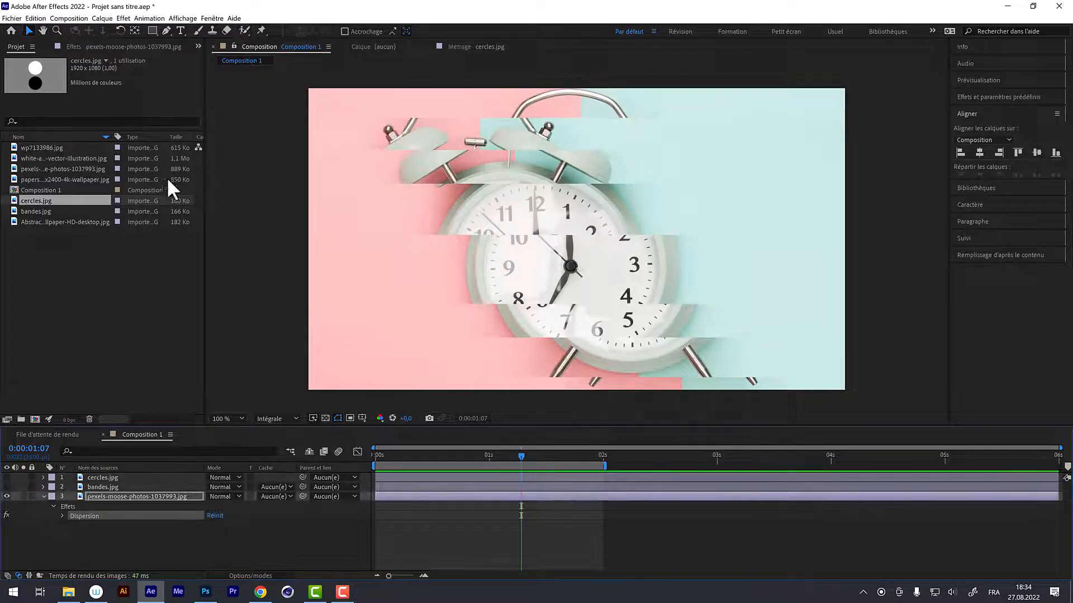
left_click(111, 48)
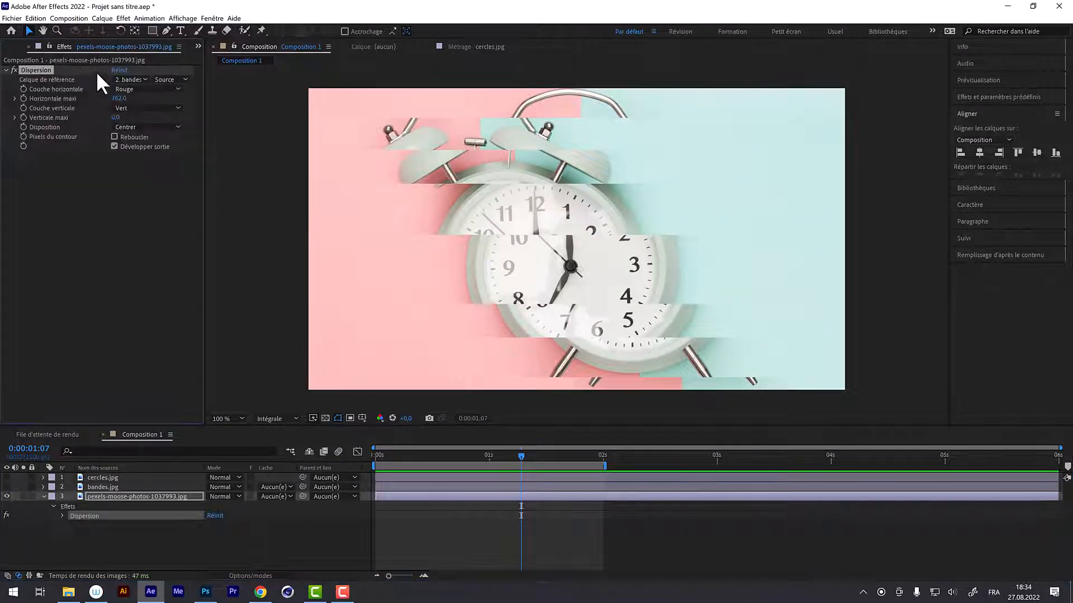
left_click(130, 79)
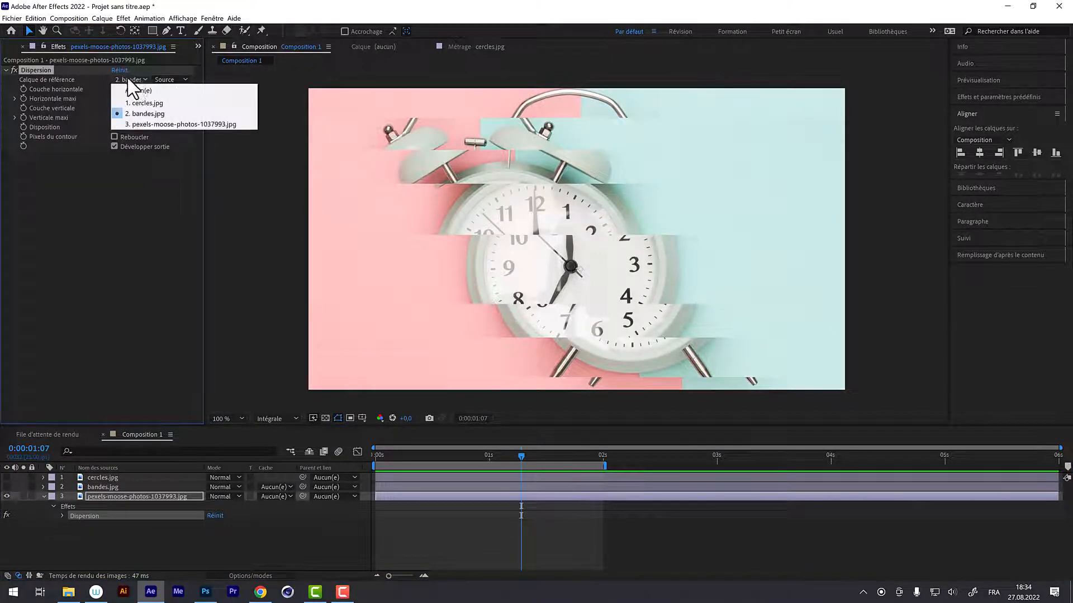
left_click(143, 106)
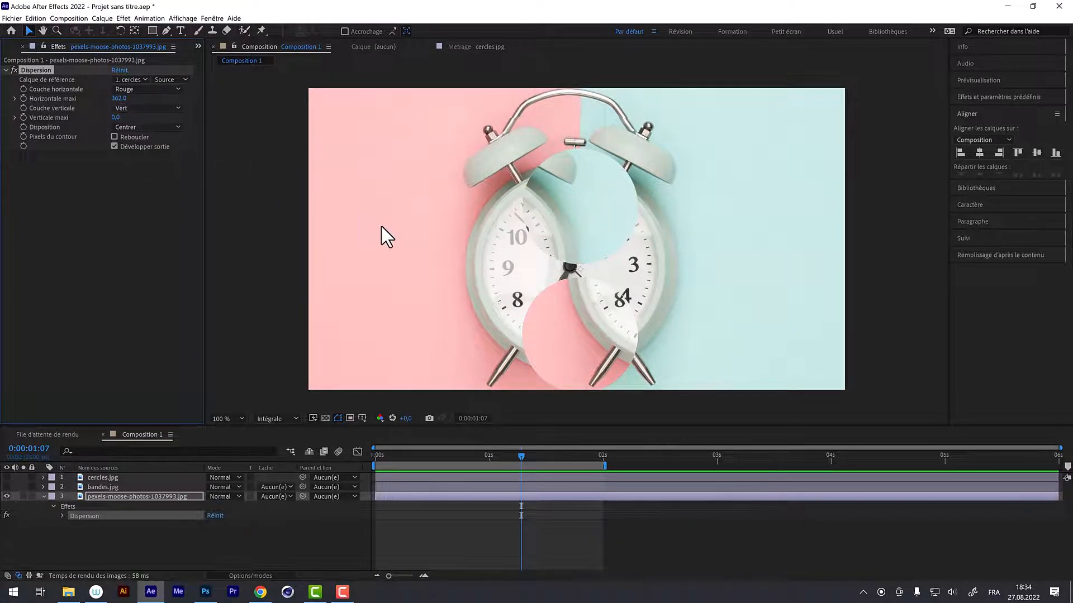
- Compare the clock image with the Dispersion effect switched on and off using the circles reference
left_click(12, 69)
left_click(13, 69)
left_click(13, 69)
left_click(13, 70)
left_click(11, 67)
left_click(11, 67)
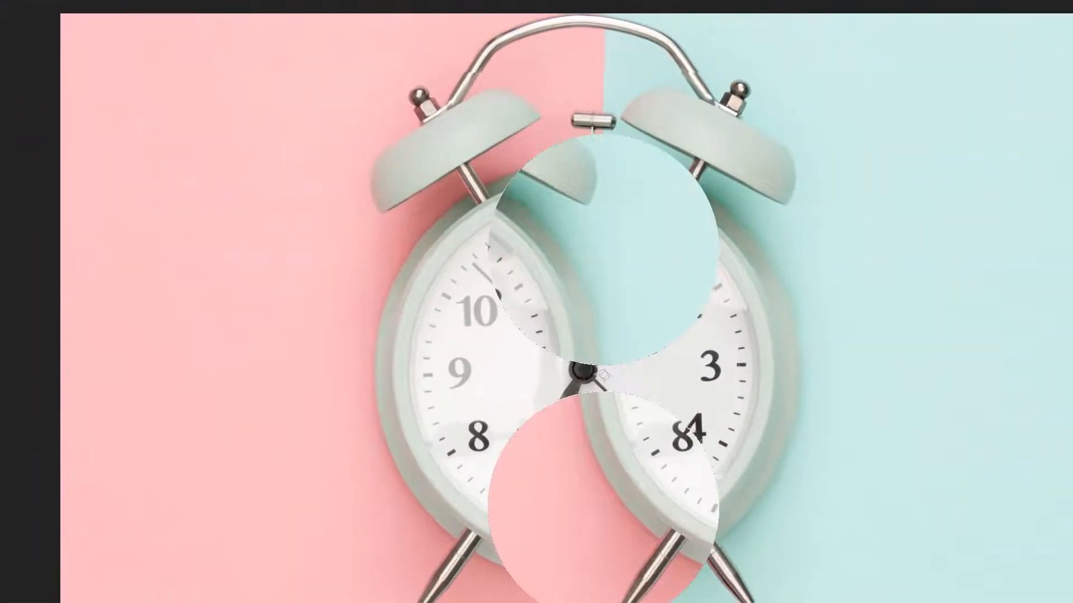
left_click(12, 67)
left_click(11, 67)
left_click(11, 67)
left_click(11, 67)
left_click(11, 67)
left_click(11, 67)
left_click(11, 67)
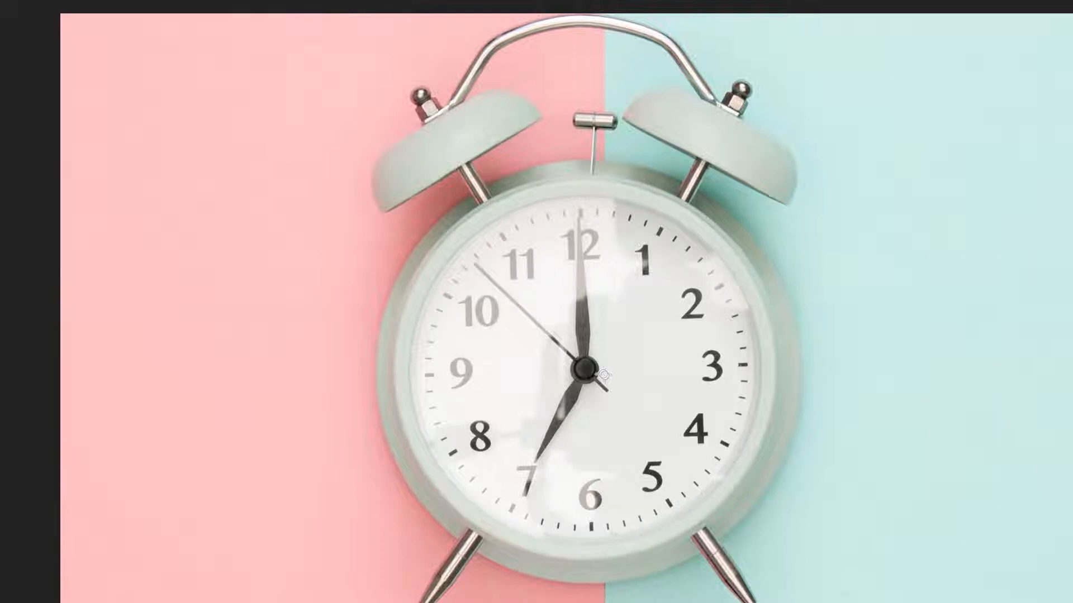
key("ctrl+z")
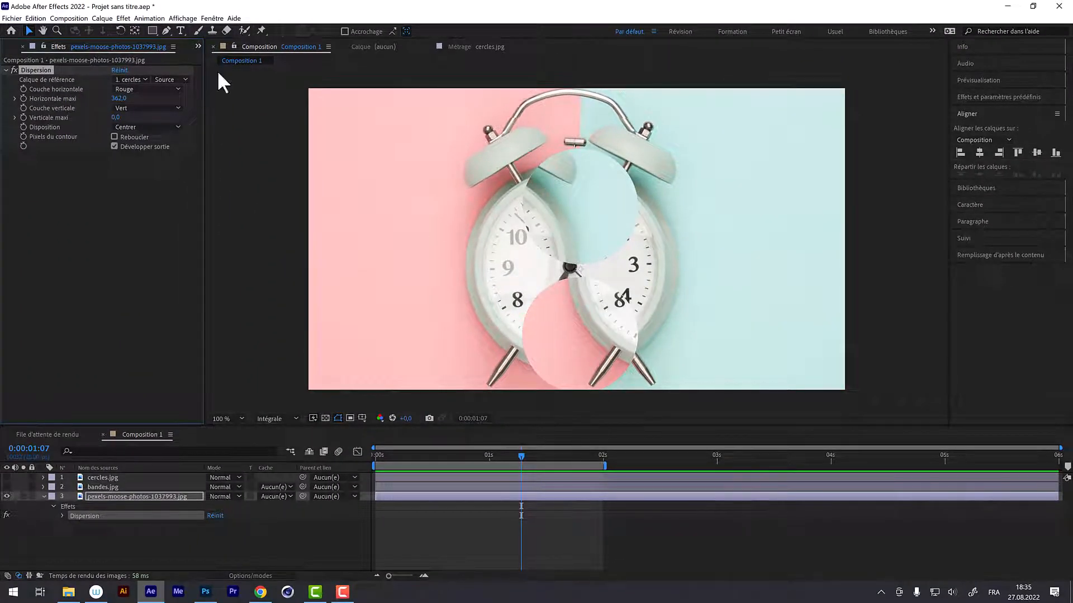
- Set Dispersion's Horizontale maxi to 175, then view the grey band image in Photoshop and return to After Effects
left_click_drag(114, 98, 108, 227)
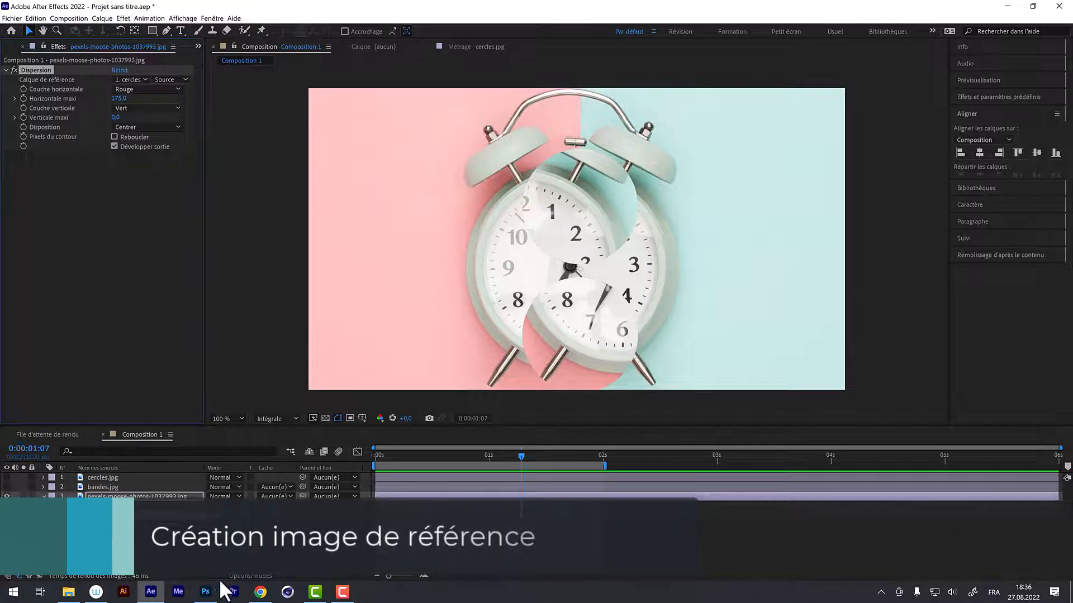
left_click(205, 591)
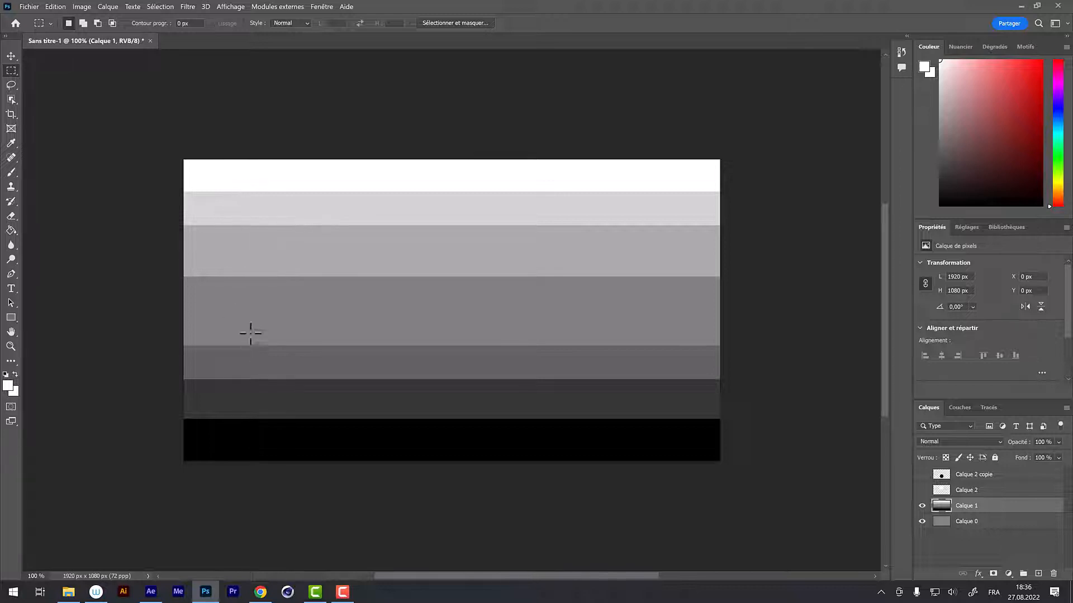
left_click(150, 592)
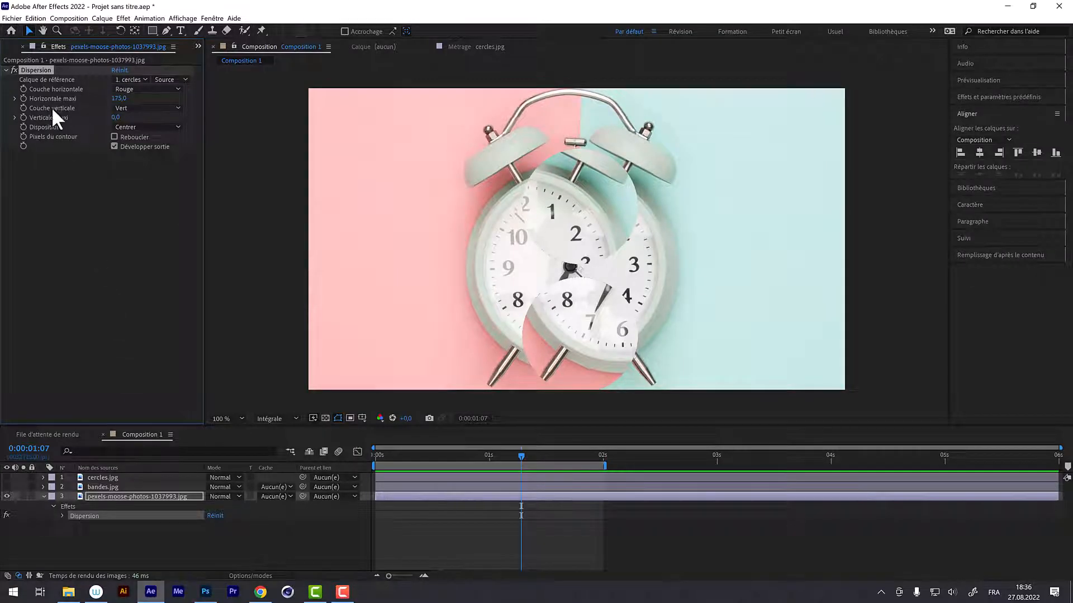
- Delete the cercles.jpg and bandes.jpg layers from Composition 1 and collapse the clock photo layer's properties
left_click(196, 44)
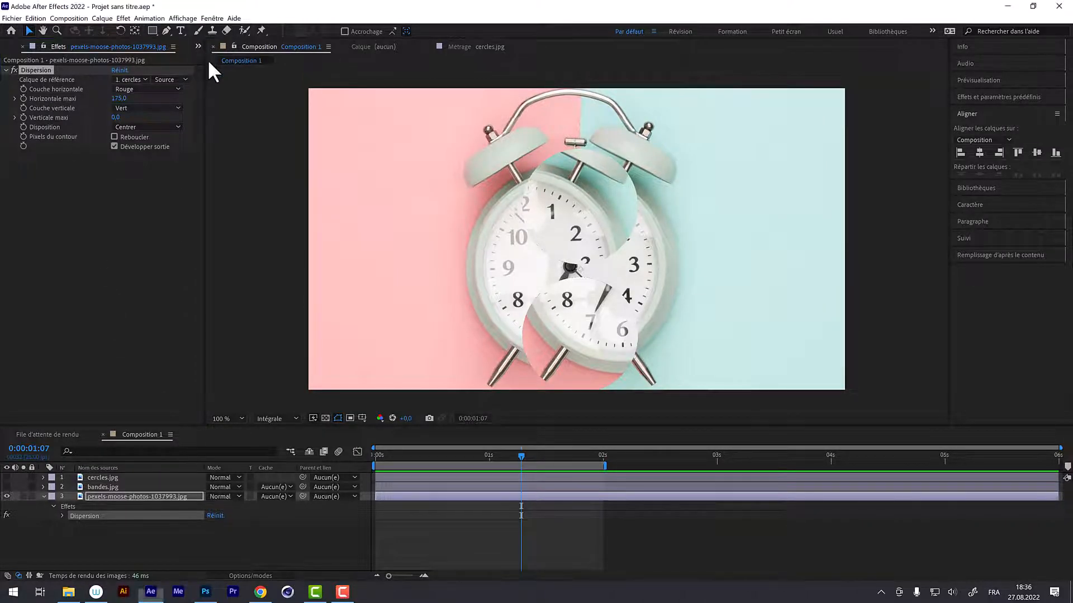
left_click(207, 60)
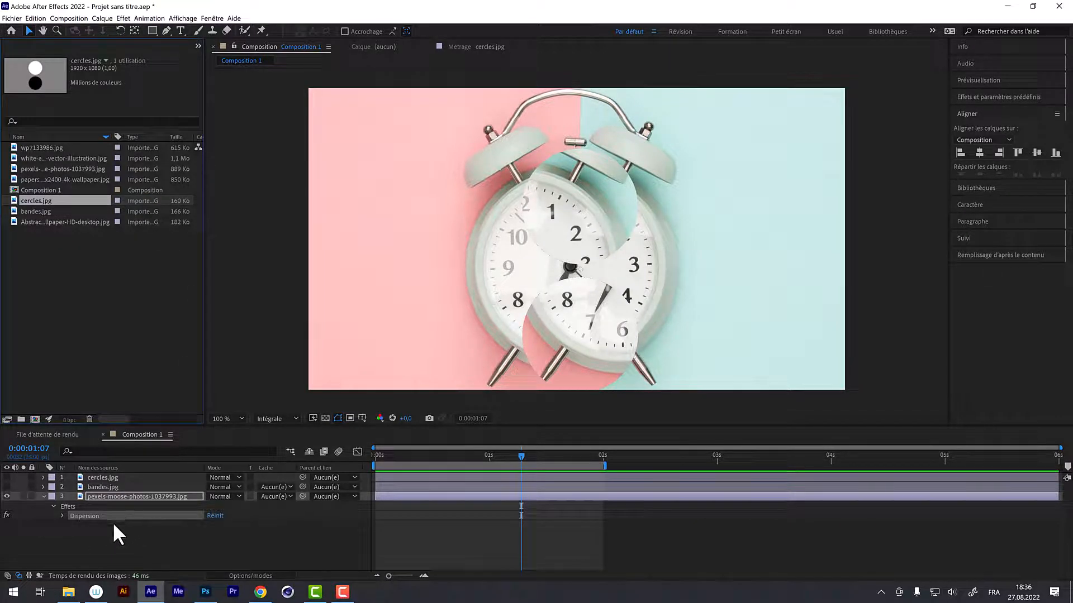
left_click(102, 487)
left_click(100, 478, "shift")
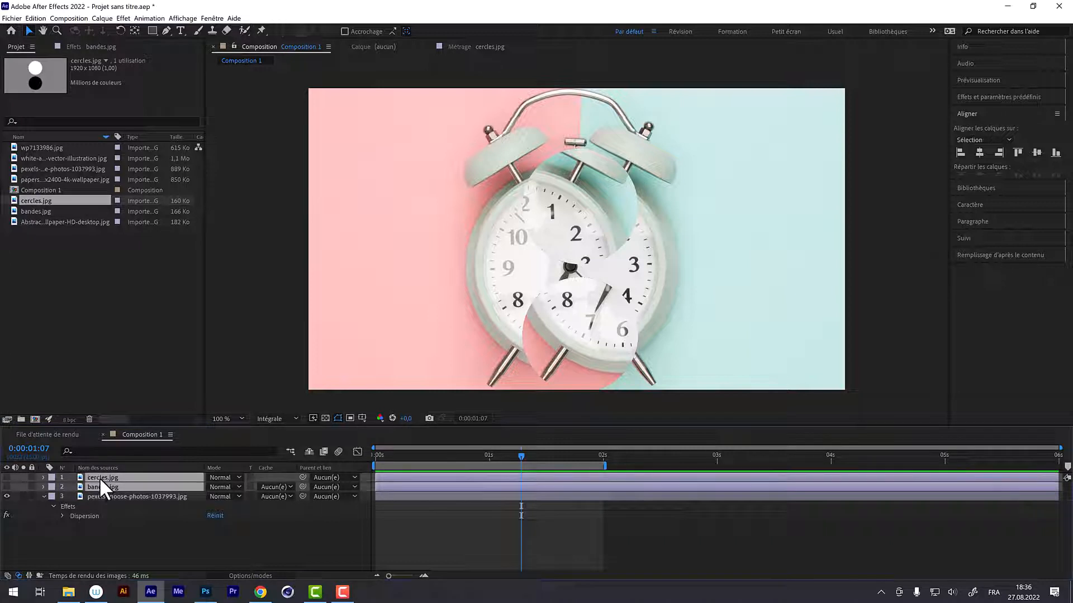
key("Delete")
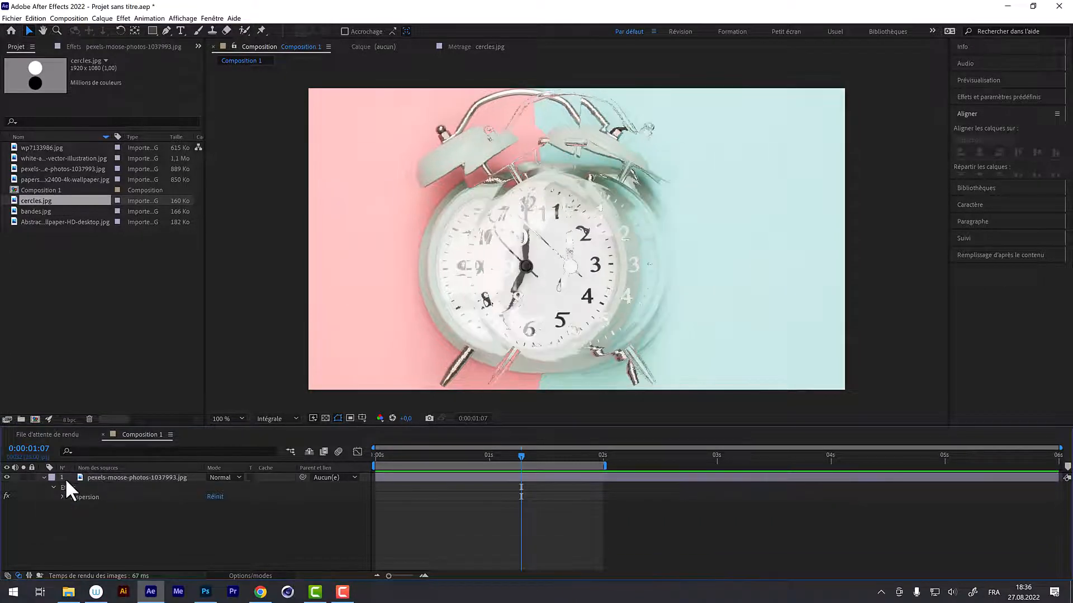
left_click(44, 477)
- Create a new HDTV 1080 25 composition named lignesPourDispertion, lasting 6 seconds
left_click(69, 18)
left_click(71, 26)
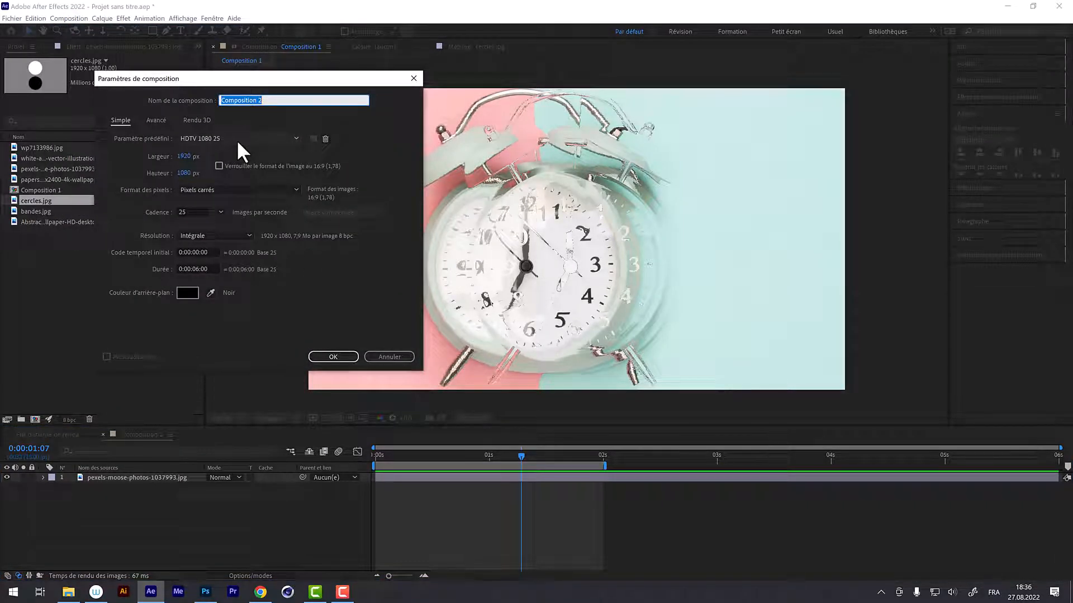
type("lignesPourDispertion")
key("Return")
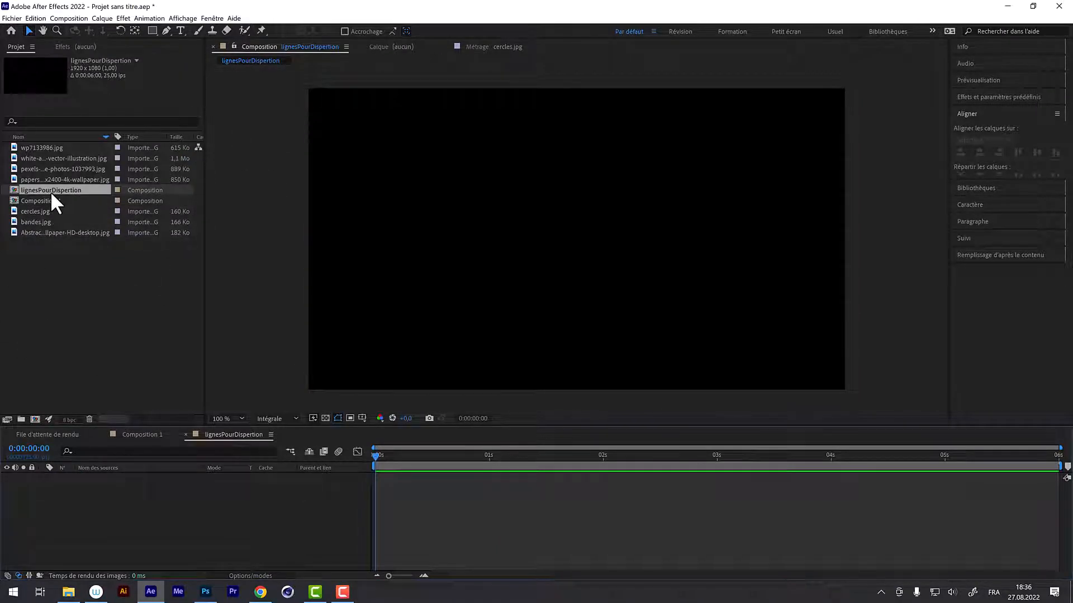
- Place the lignesPourDispertion composition in Composition 1 above the clock photo layer
left_click_drag(50, 191, 74, 410)
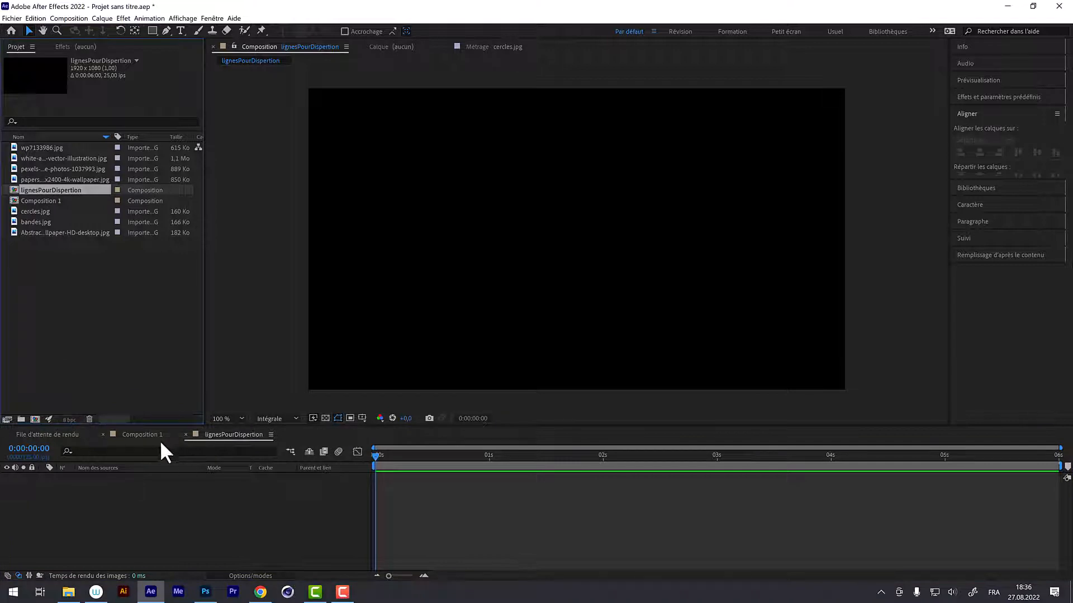
left_click(141, 435)
left_click_drag(56, 190, 97, 475)
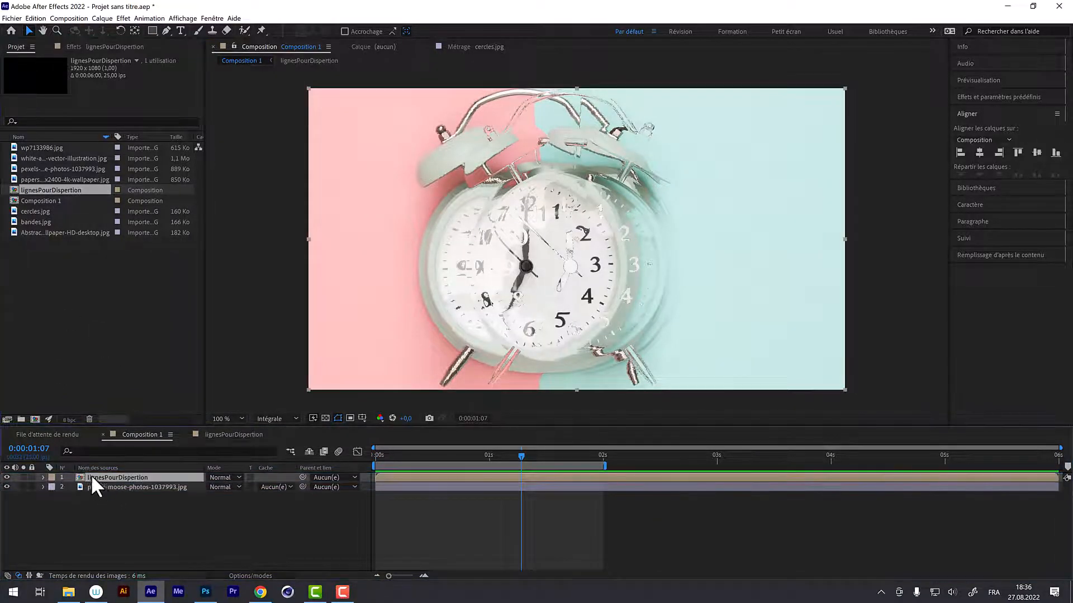
- In lignesPourDispertion, add a shape layer with three full-width white horizontal bands: medium at the top, very thin below, and thick across the middle
left_click(226, 434)
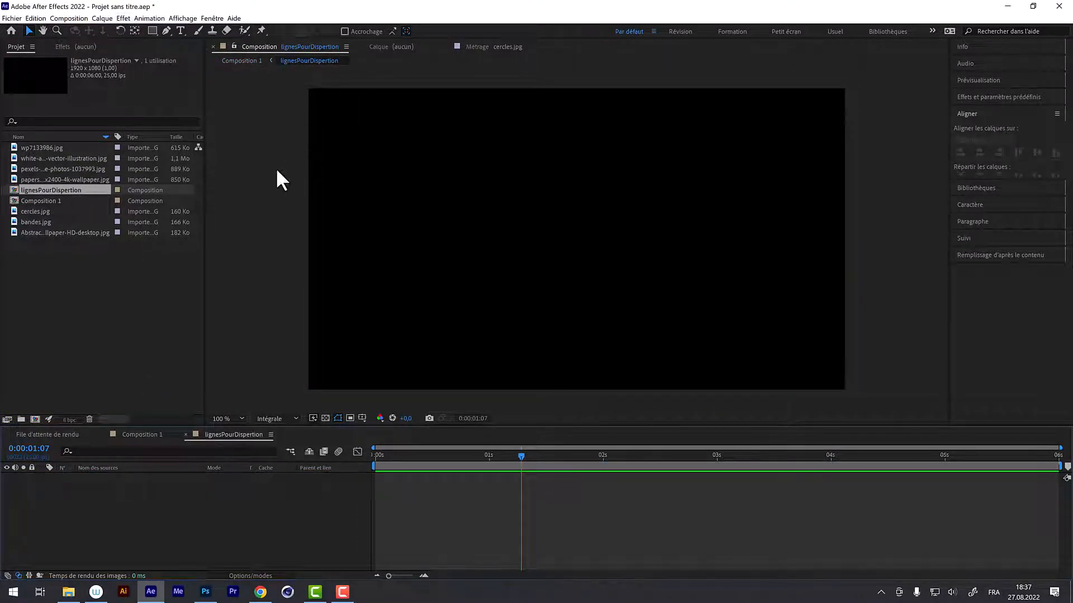
left_click(104, 19)
mouse_move(108, 29)
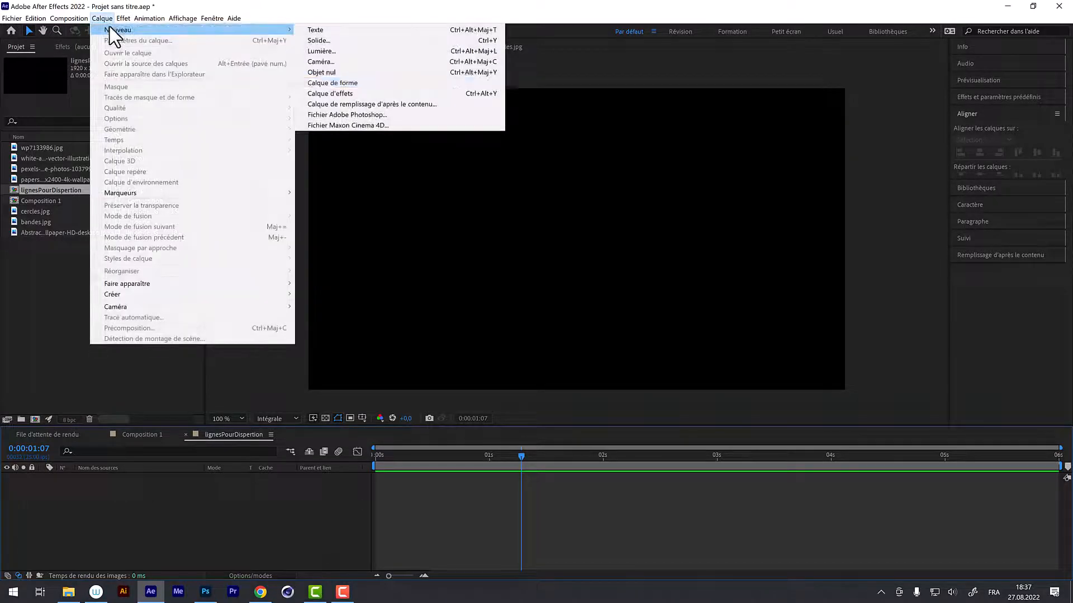
left_click(436, 87)
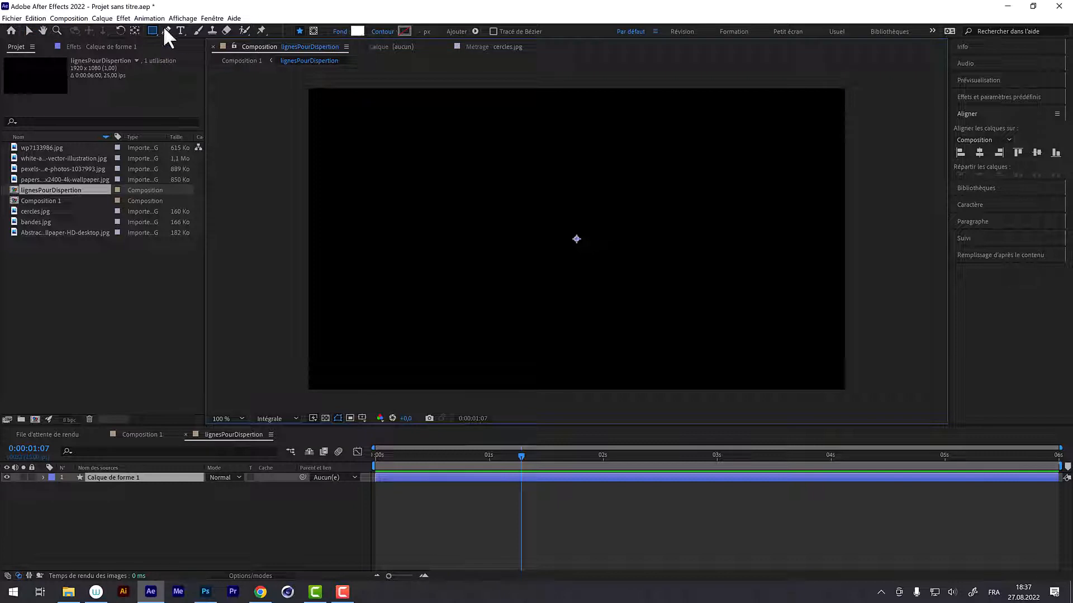
mouse_move(300, 119)
left_mouse_down()
mouse_move(388, 124)
mouse_move(795, 294)
left_mouse_up()
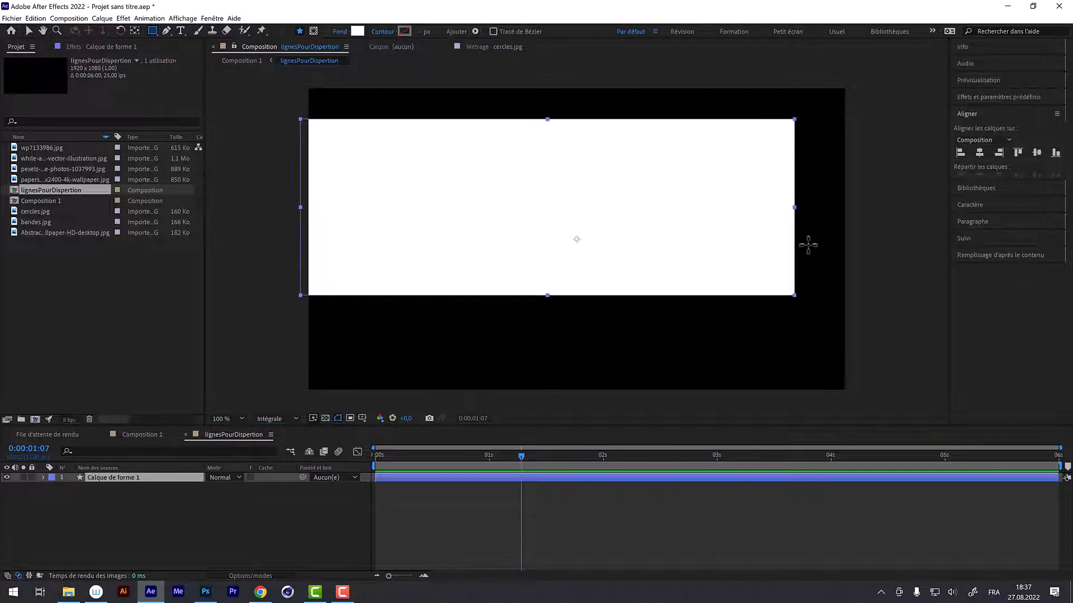
left_click_drag(808, 244, 846, 138)
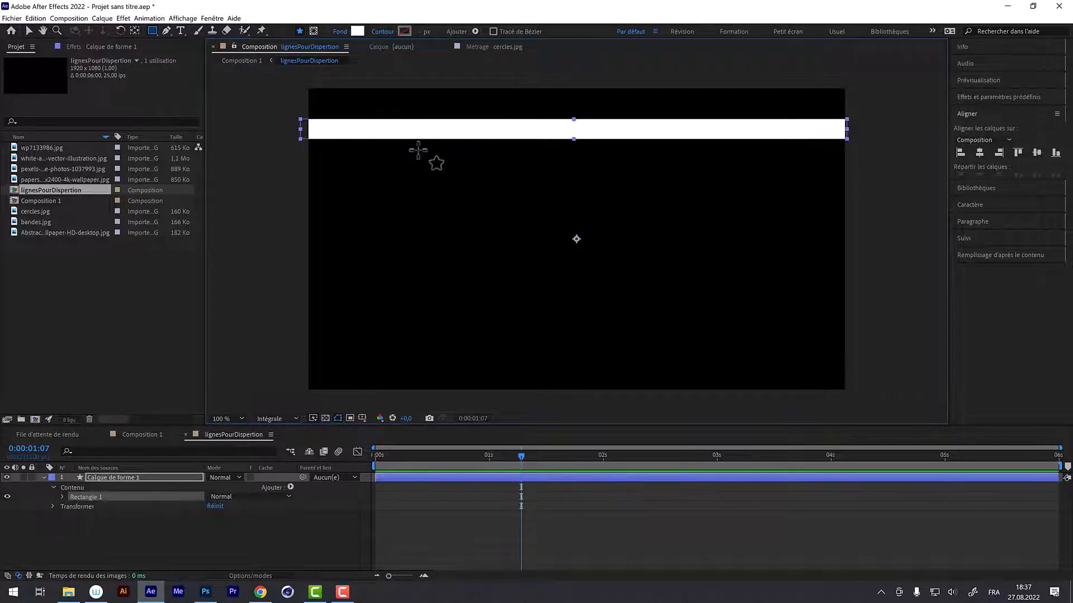
mouse_move(300, 182)
left_mouse_down()
mouse_move(462, 204)
mouse_move(858, 185)
left_mouse_up()
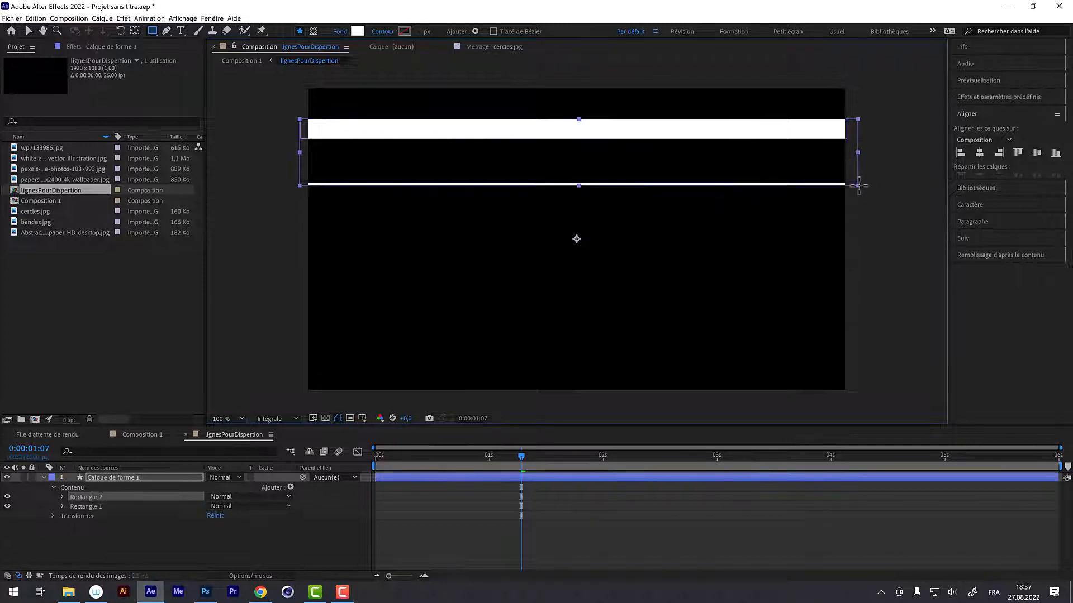
mouse_move(300, 217)
left_mouse_down()
mouse_move(819, 350)
mouse_move(859, 294)
left_mouse_up()
key("v")
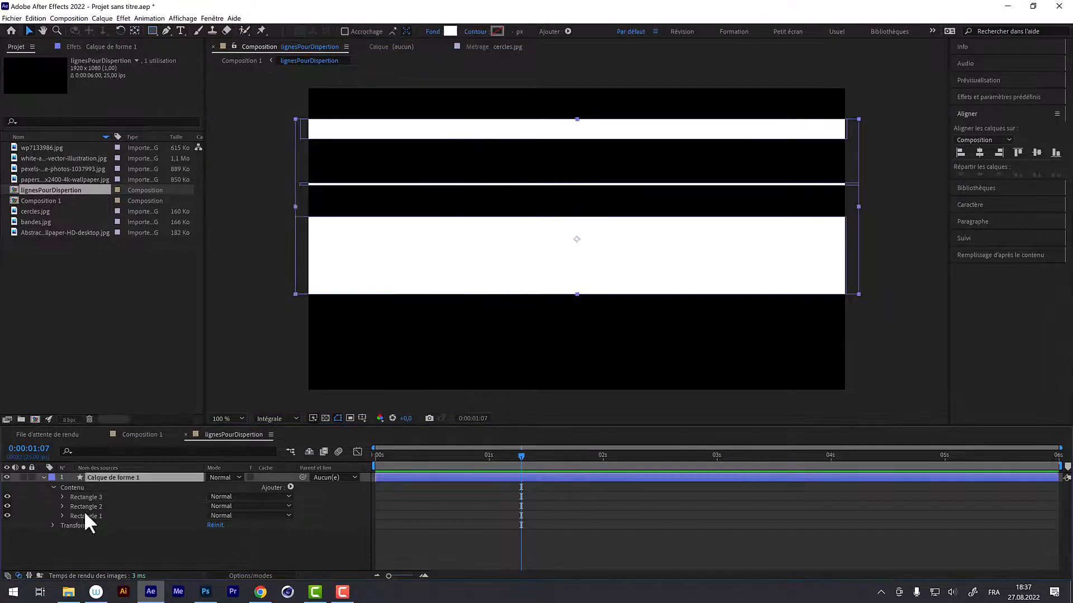
- Add a second shape layer with a thin light grey band between the upper white bands and a darker grey band below the thick white one
left_click(451, 31)
left_click(102, 19)
mouse_move(117, 31)
left_click(334, 83)
left_click(357, 32)
left_click(358, 32)
left_click(400, 195)
mouse_move(282, 152)
left_mouse_down()
mouse_move(865, 152)
mouse_move(866, 166)
left_mouse_up()
left_click_drag(297, 303, 851, 339)
left_click(357, 31)
left_click(400, 194)
left_click(43, 478)
- Add a third shape layer with three very dark grey bands: two over the thick white band and one below the grey band
left_click(101, 18)
mouse_move(118, 30)
left_click(334, 82)
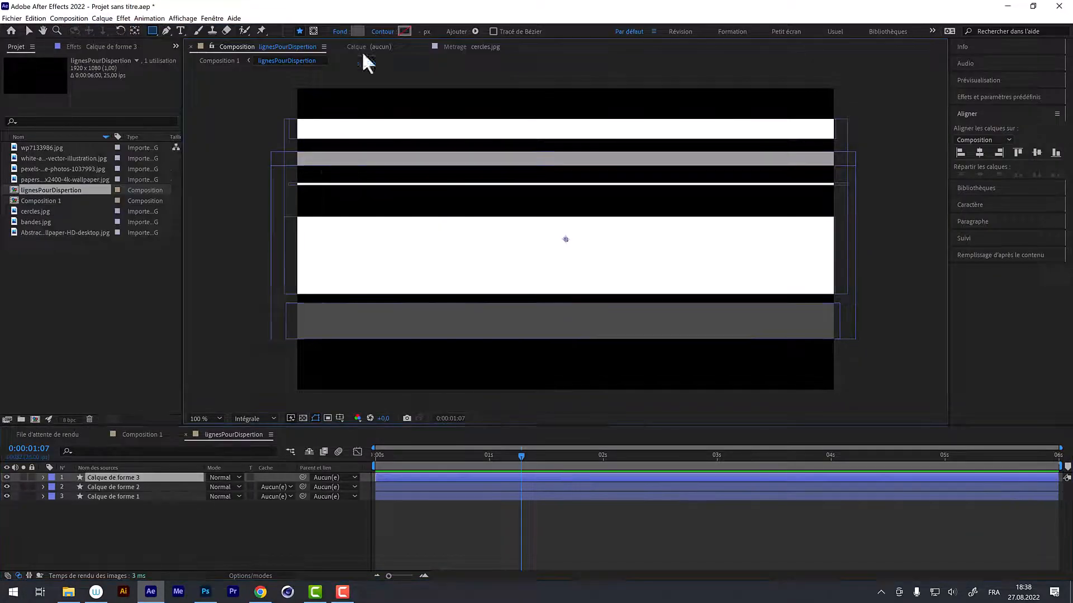
left_click(358, 32)
left_click(400, 195)
mouse_move(289, 204)
left_mouse_down()
mouse_move(515, 232)
mouse_move(845, 244)
left_mouse_up()
mouse_move(288, 369)
left_mouse_down()
mouse_move(758, 362)
mouse_move(847, 329)
left_mouse_up()
mouse_move(288, 264)
left_mouse_down()
mouse_move(666, 335)
mouse_move(839, 272)
left_mouse_up()
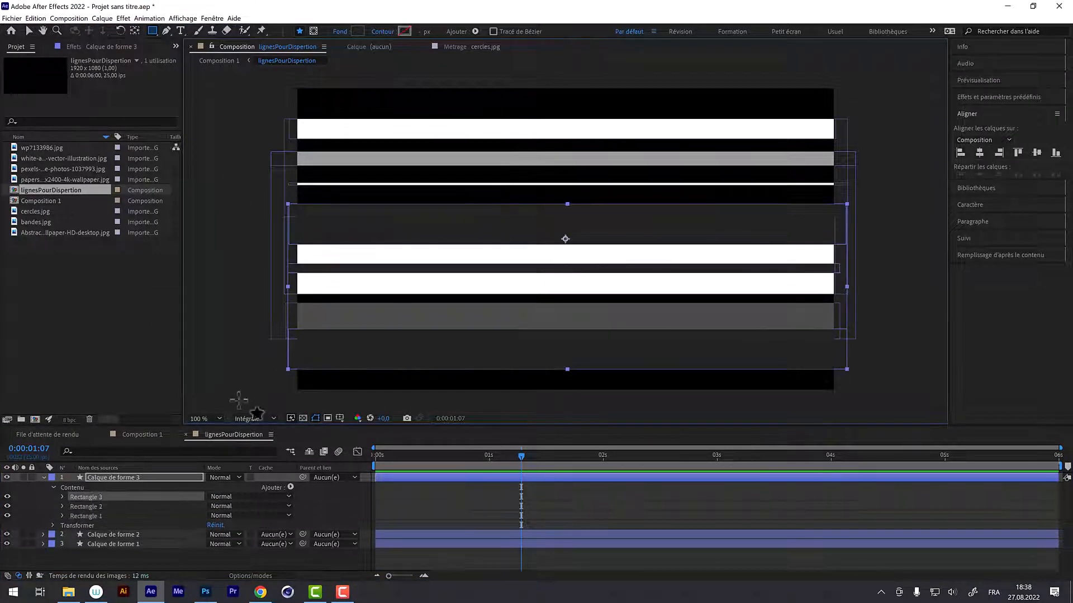
- Collapse the third shape layer and add a full-frame black solid beneath all the shape layers
left_click(43, 478)
key("ctrl+y")
key("Return")
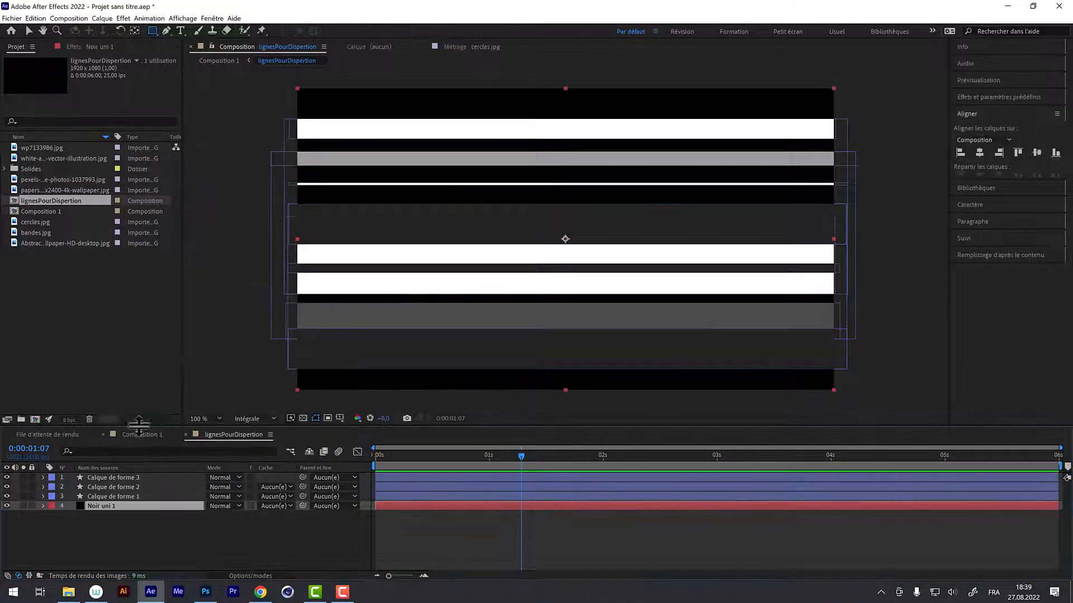
- In Composition 1, set lignesPourDispertion as the reference layer of the clock photo's Dispersion effect and hide the lignesPourDispertion layer
left_click(141, 434)
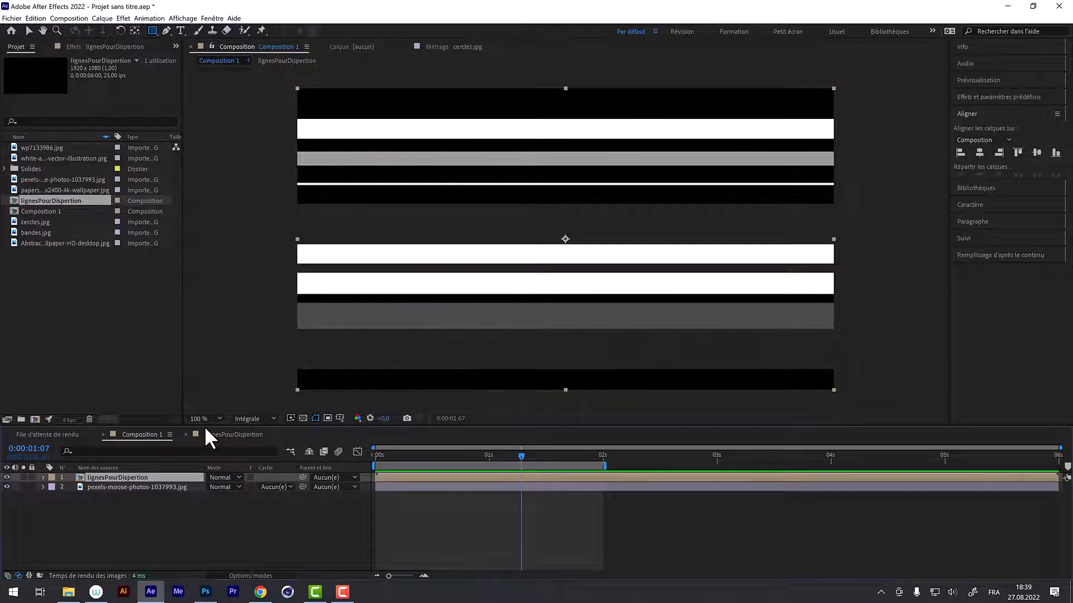
left_click(133, 487)
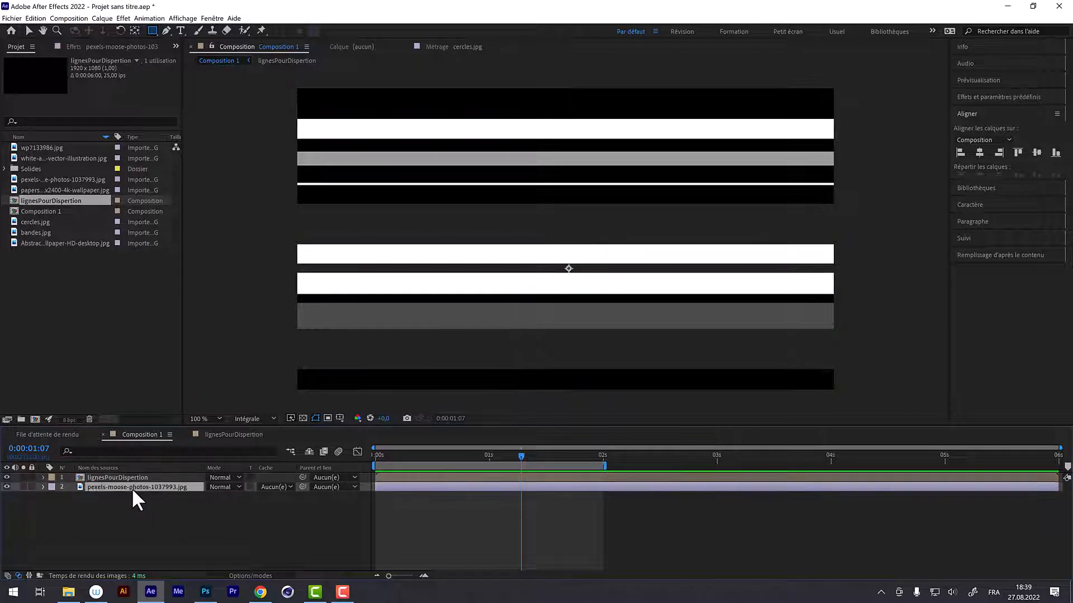
key("e")
left_click(90, 497)
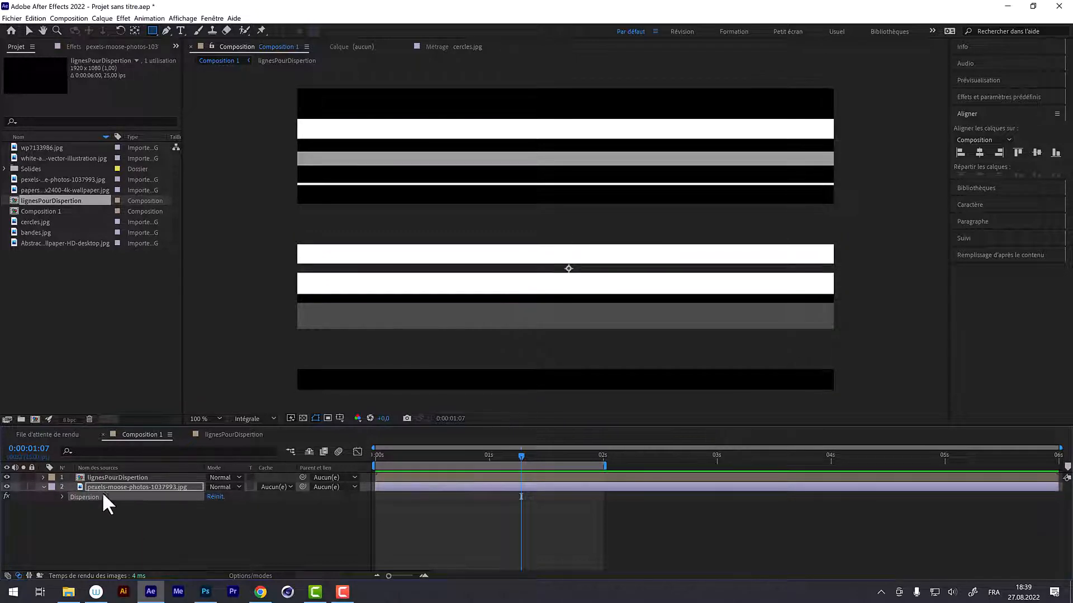
left_click(103, 48)
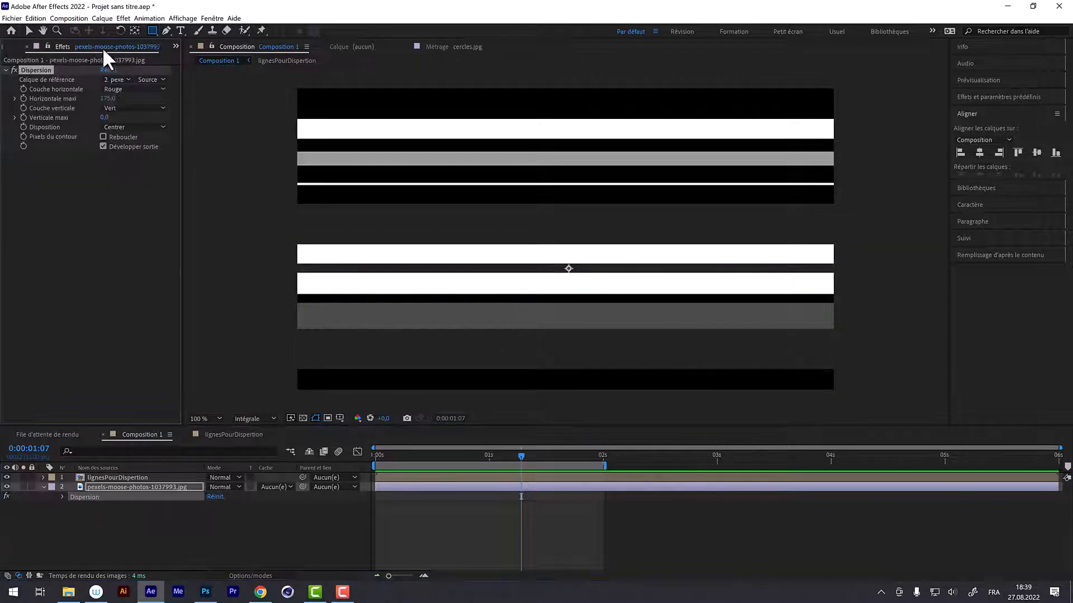
left_click(116, 80)
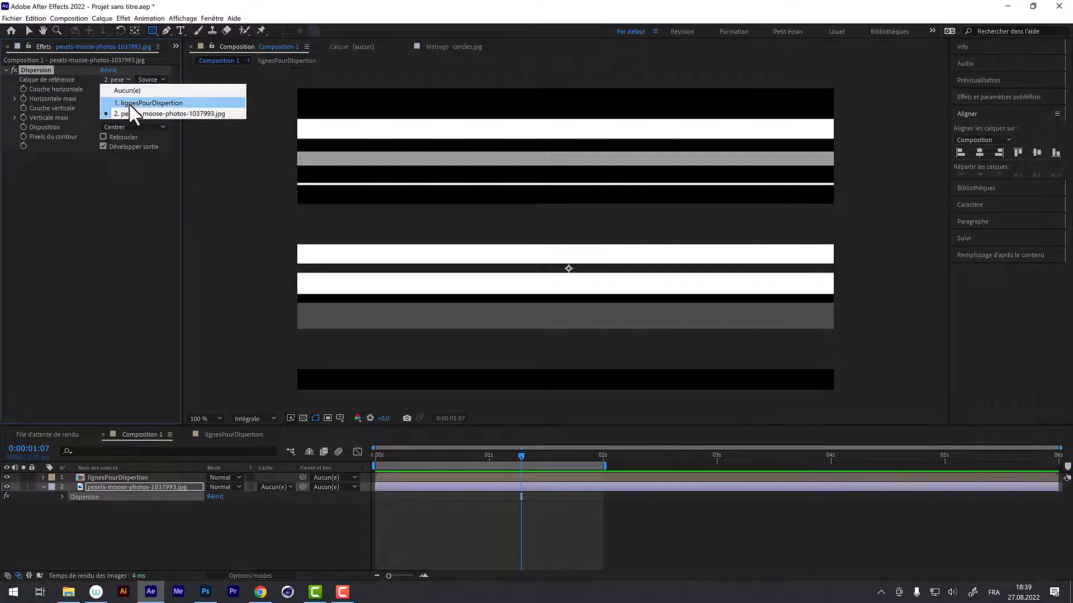
left_click(176, 103)
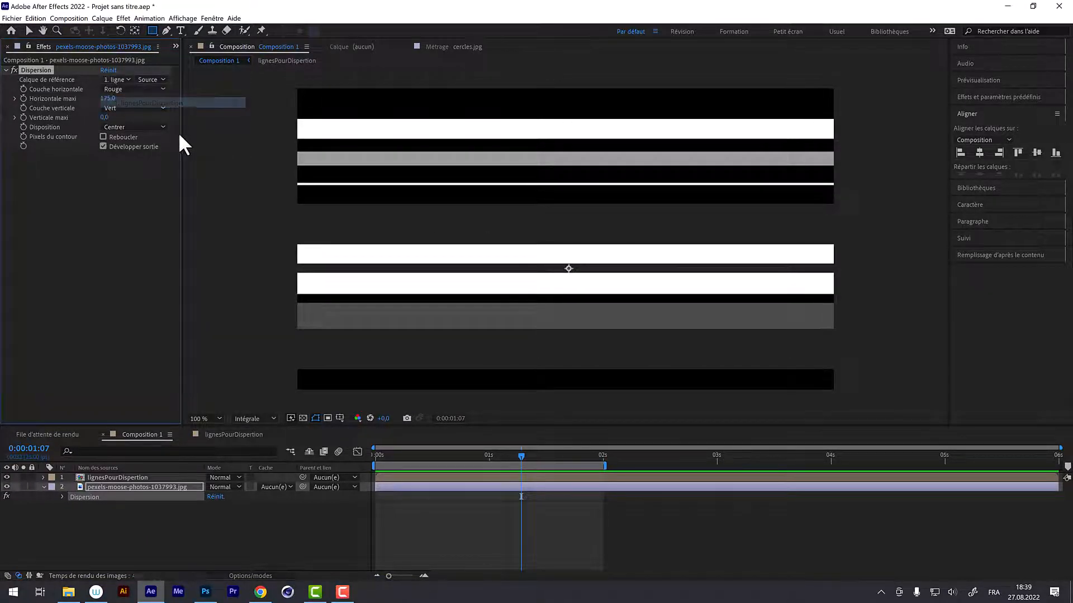
left_click(7, 477)
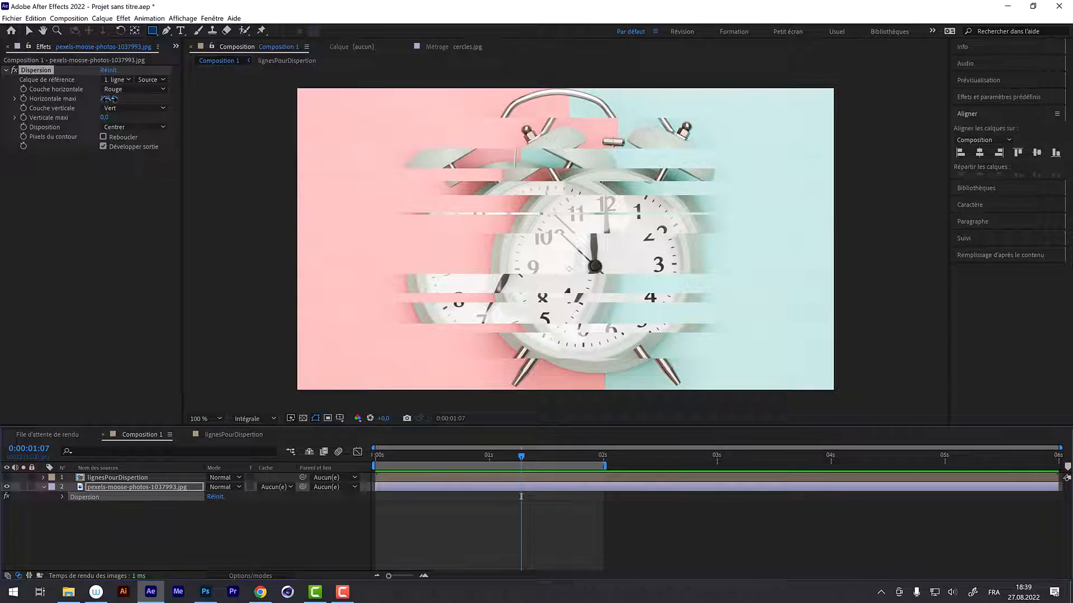
- Start keyframing the clock photo's Dispersion Horizontale maxi with a value of 0 at 0:00:00:23
mouse_move(107, 99)
left_mouse_down()
mouse_move(22, 114)
mouse_move(34, 143)
left_mouse_up()
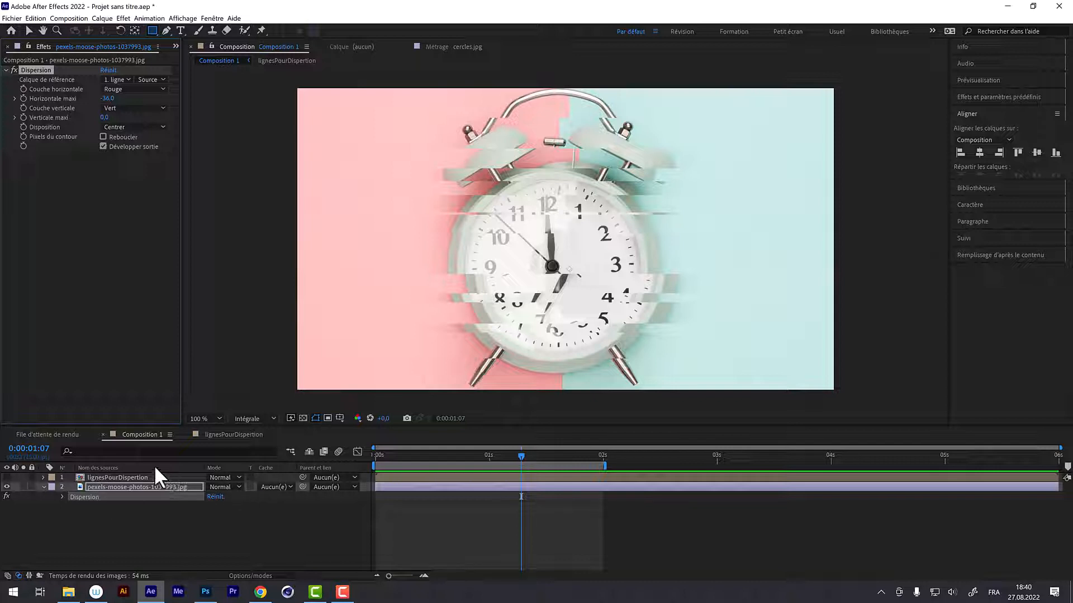
left_click_drag(522, 455, 480, 454)
left_click(23, 98)
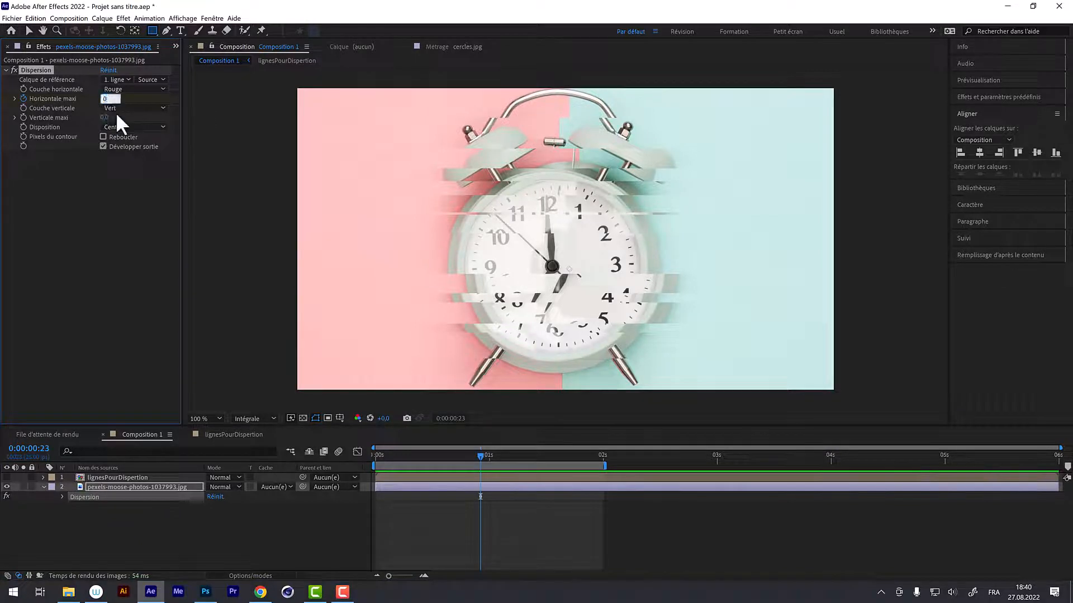
key("Return")
- Add a Horizontale maxi keyframe of 0 at 0:00:01:10 and one of 59 at 0:00:01:03
left_click(521, 454)
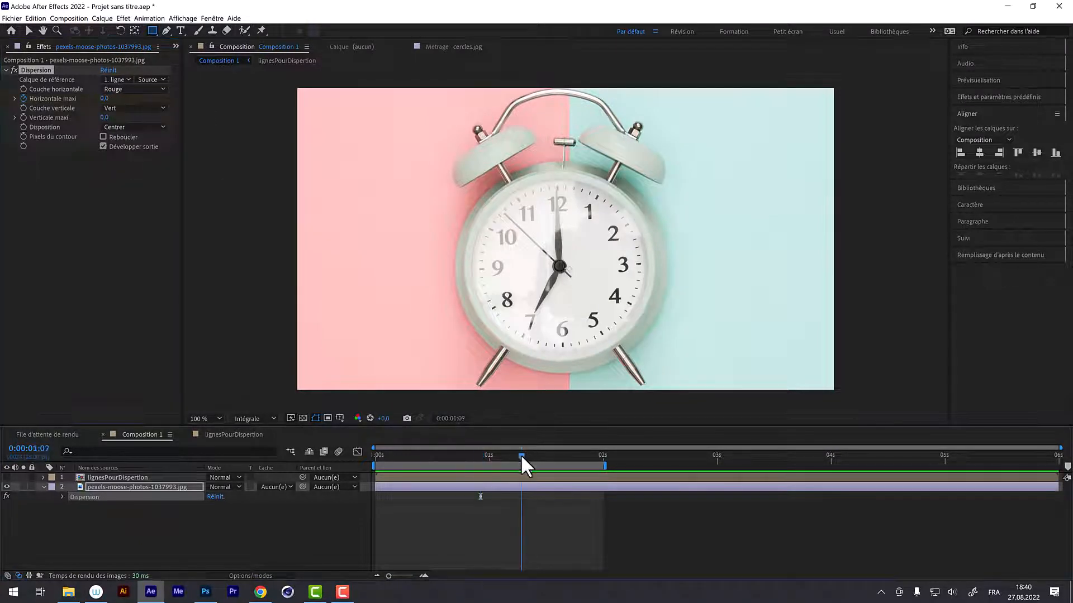
left_click_drag(521, 454, 535, 454)
left_click(90, 486)
key("u")
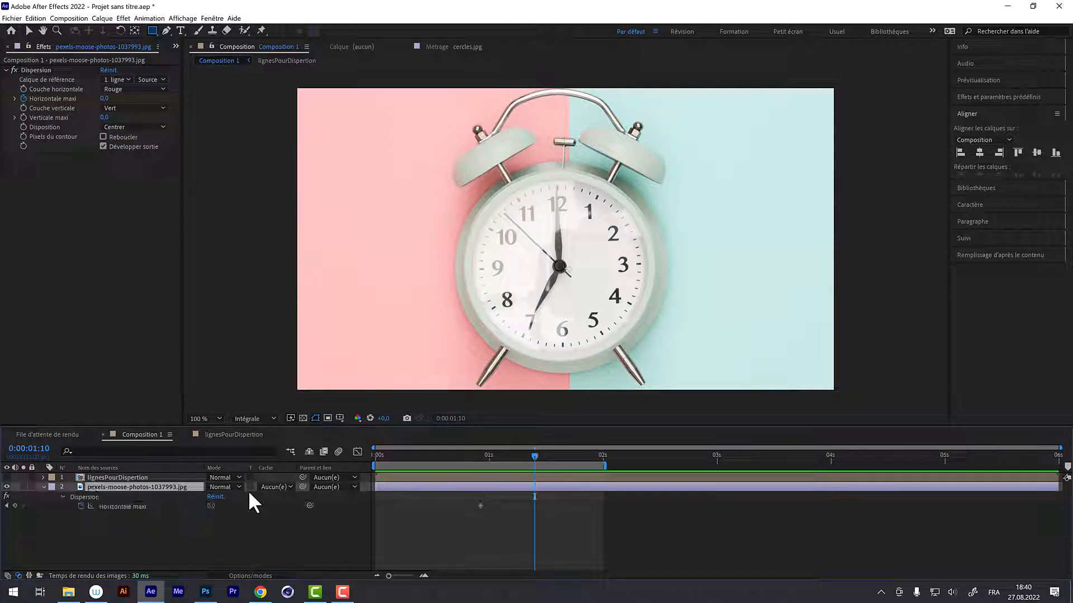
left_click(15, 505)
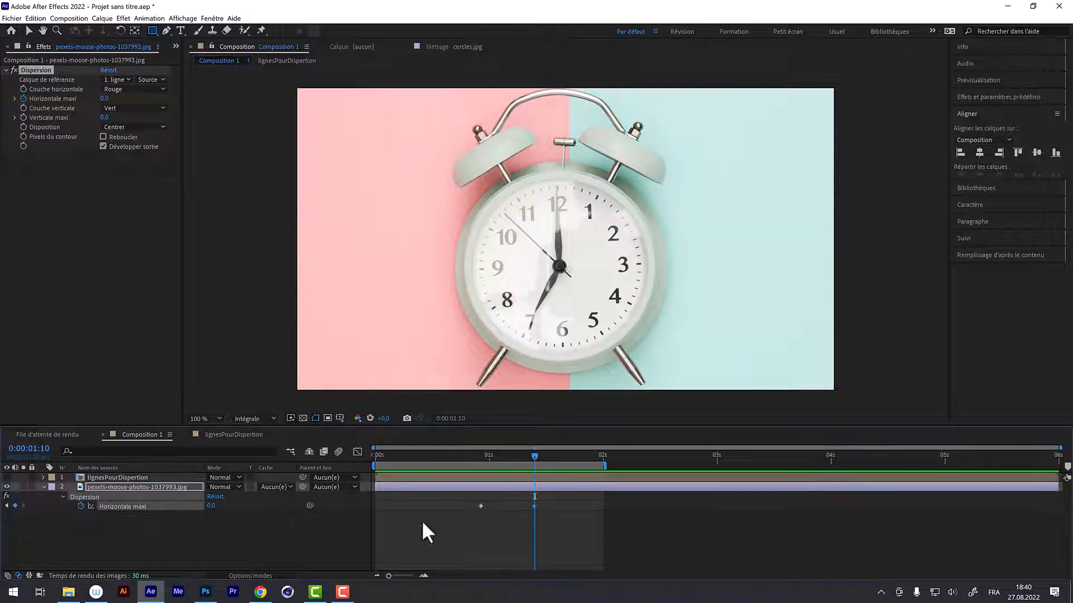
left_click(503, 454)
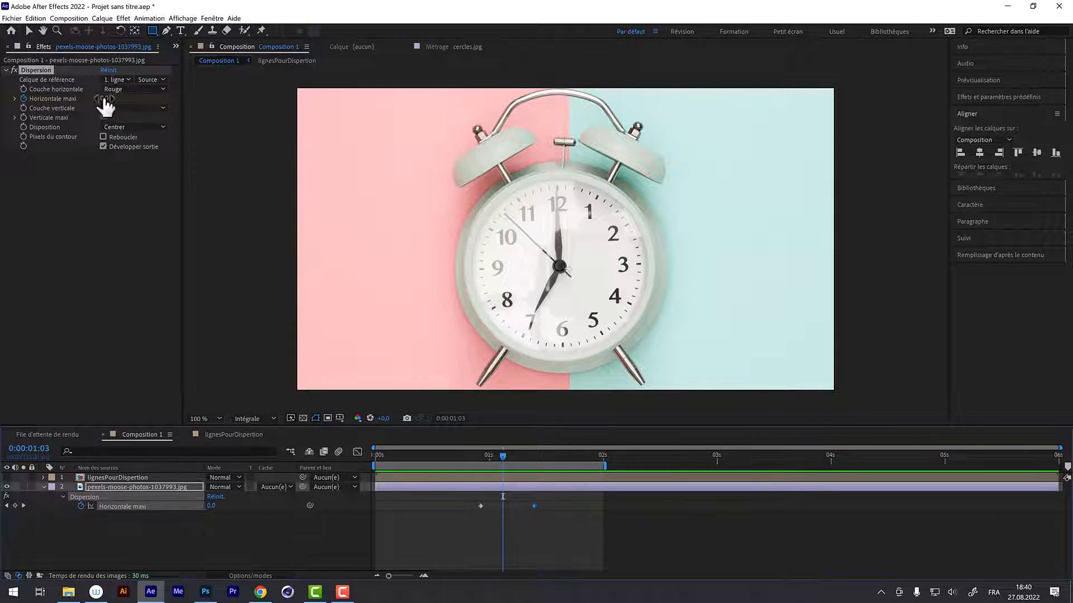
left_click_drag(105, 99, 151, 112)
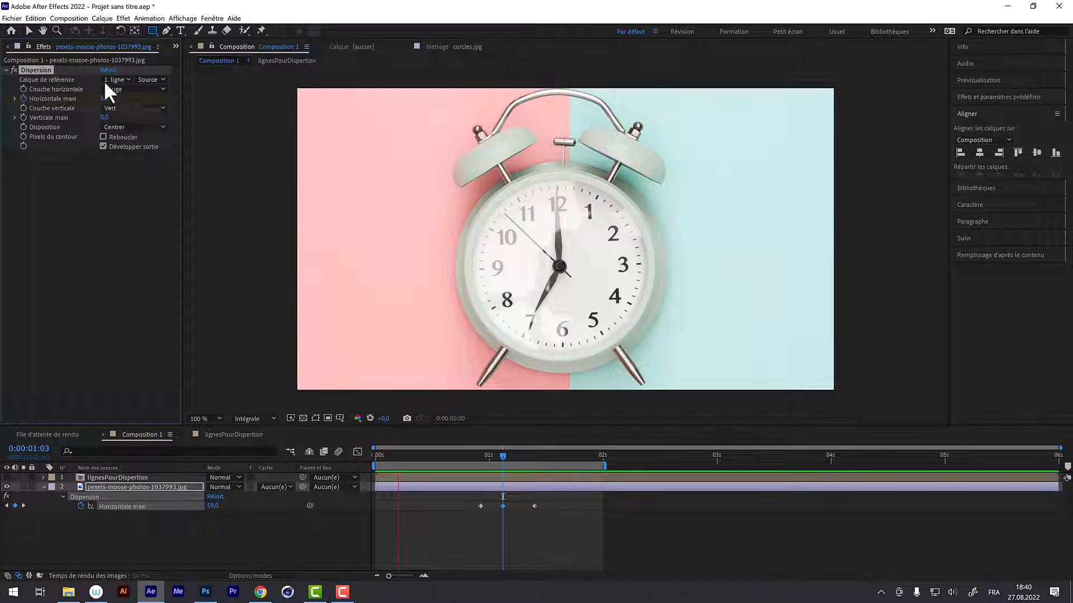
- Tighten the Horizontale maxi animation by moving the 59 keyframe to 0:00:01:00 and the final 0 keyframe to 0:00:01:03
left_click(530, 534)
left_click(503, 506)
mouse_move(500, 502)
left_mouse_down()
mouse_move(487, 504)
mouse_move(498, 497)
left_mouse_up()
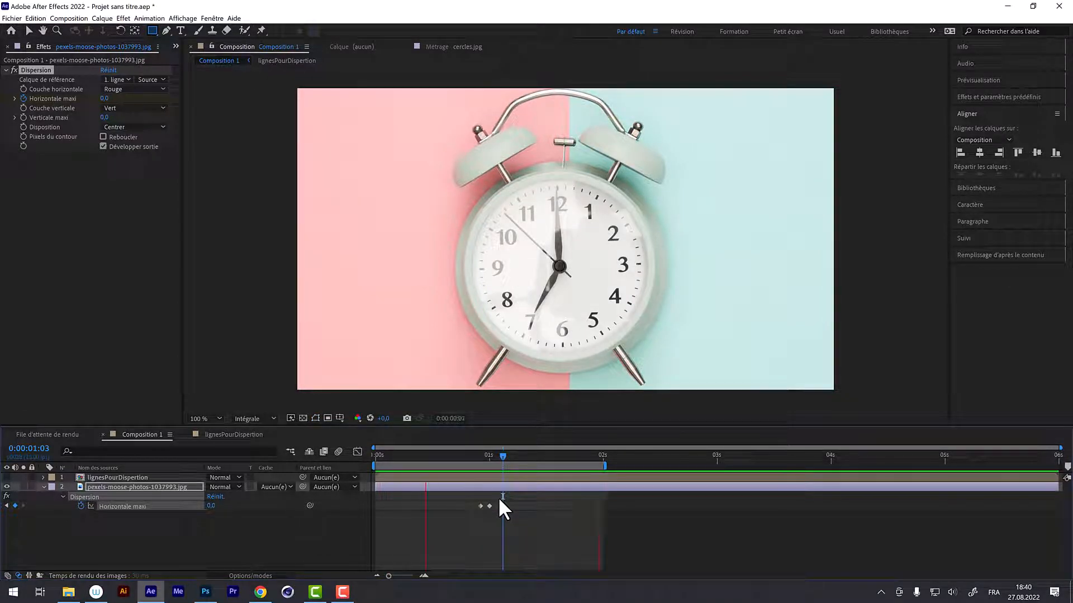
left_click_drag(509, 464, 469, 465)
mouse_move(481, 465)
left_mouse_down()
mouse_move(499, 468)
mouse_move(487, 471)
left_mouse_up()
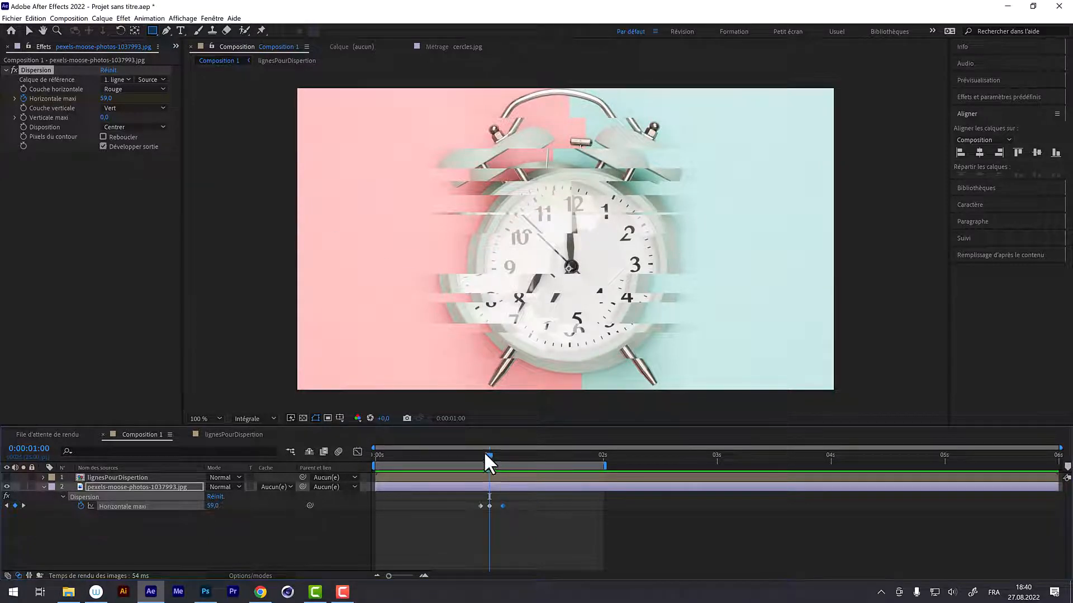
- Remove all Horizontale maxi keyframes from the Dispersion effect and set the property to 0
left_click(484, 452)
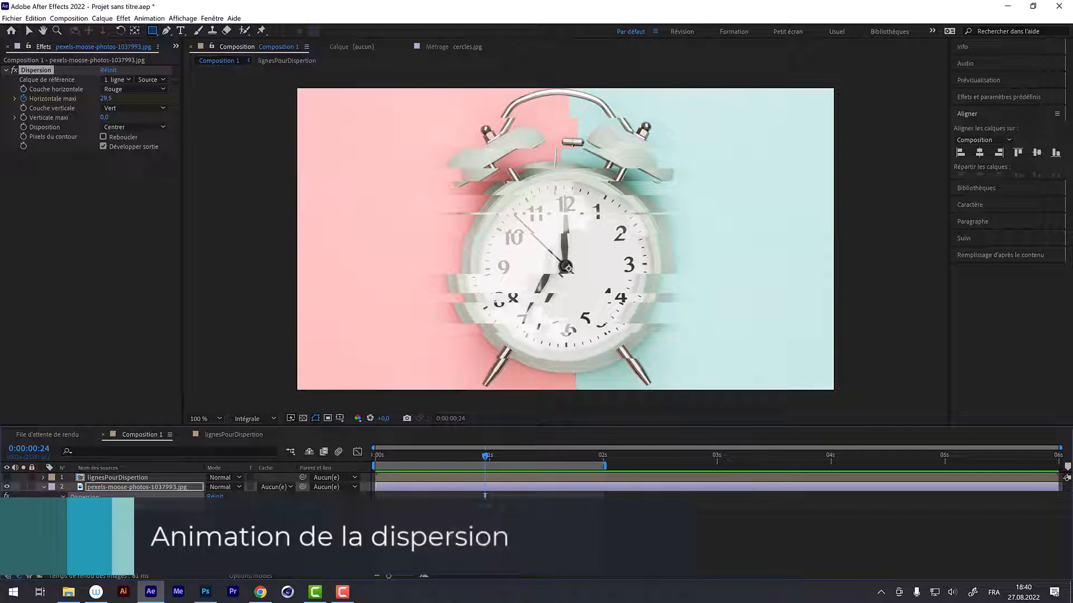
left_click(107, 99)
type("0")
key("Return")
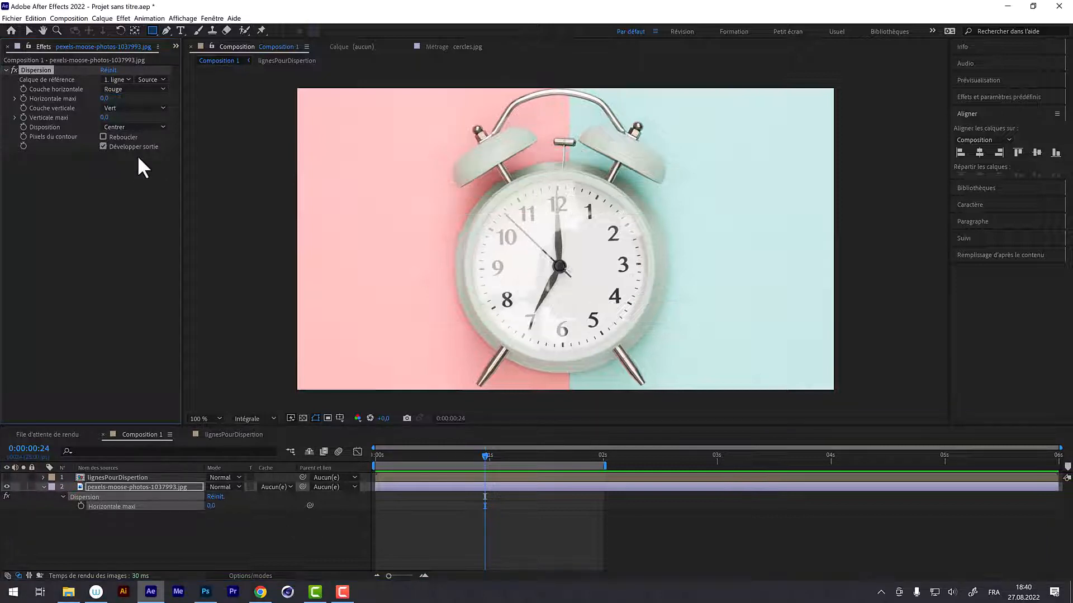
- Add a wiggle expression to Horizontale maxi with a frequency of 12, leaving the amplitude argument empty
left_click(80, 505, "alt")
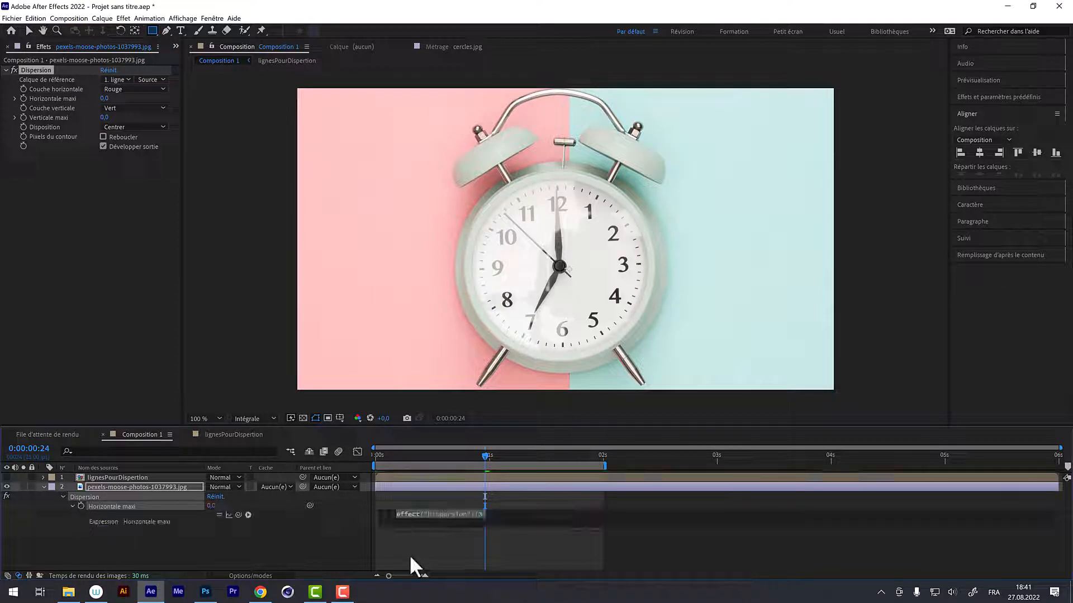
type("wiggle")
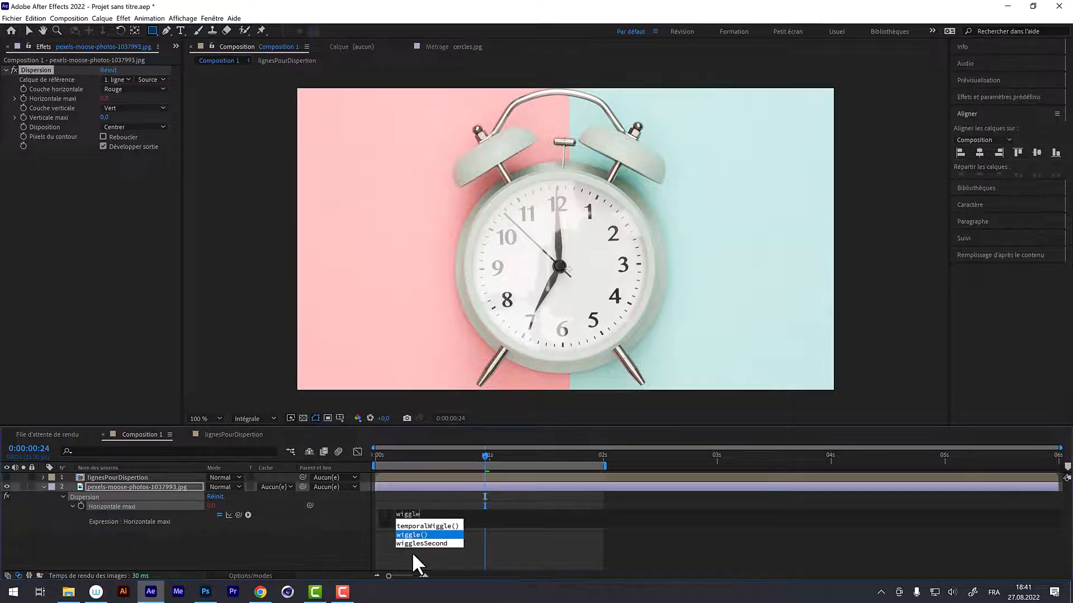
key("Return")
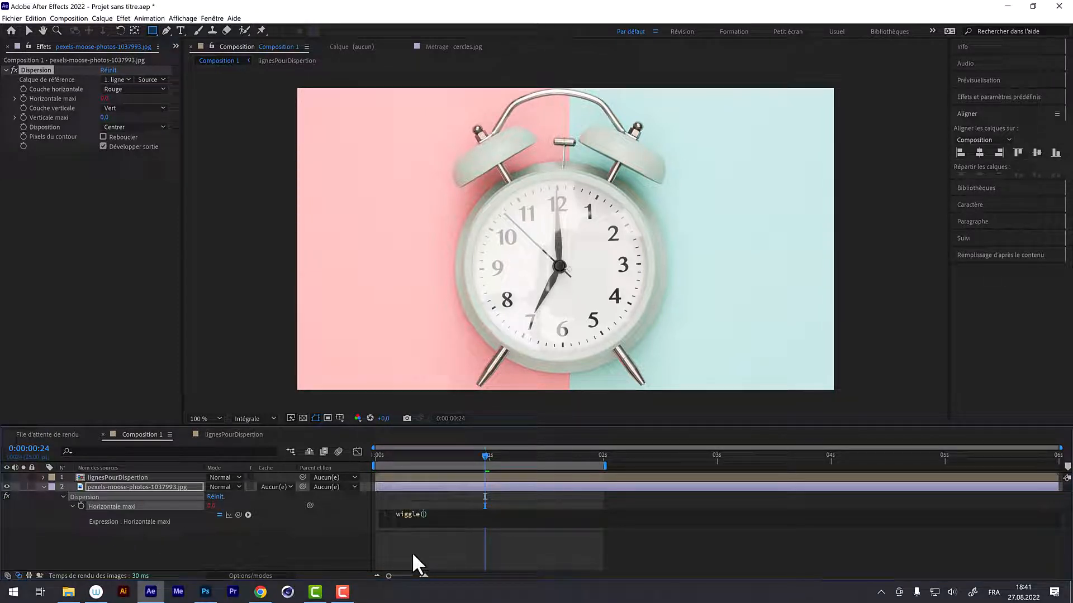
type("12,")
left_click(433, 514)
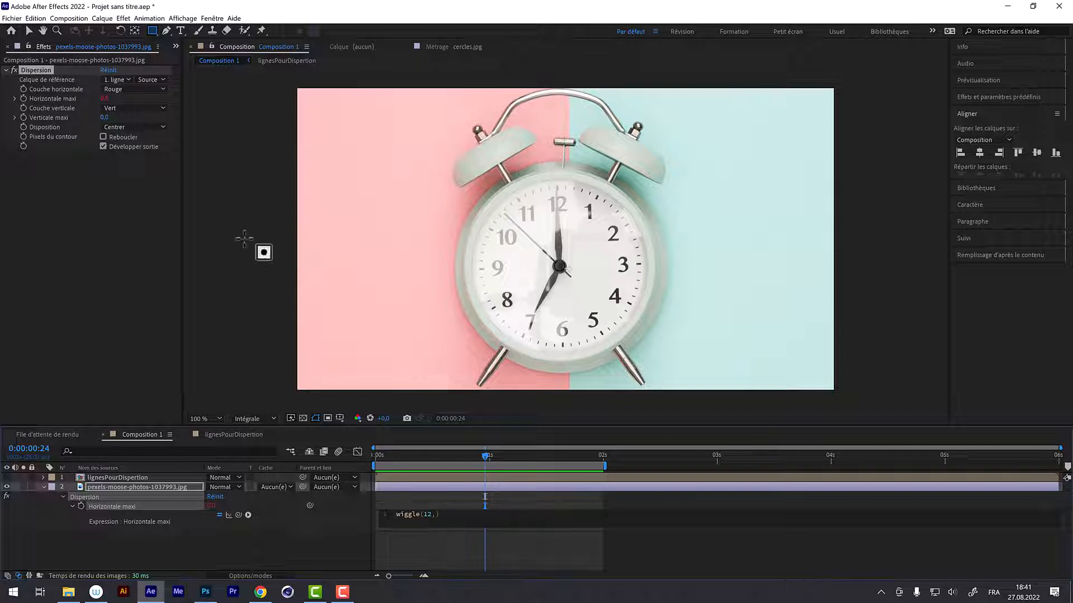
- Create a null object named ctrl-glitch and place it above all other layers in Composition 1
left_click(103, 19)
mouse_move(101, 29)
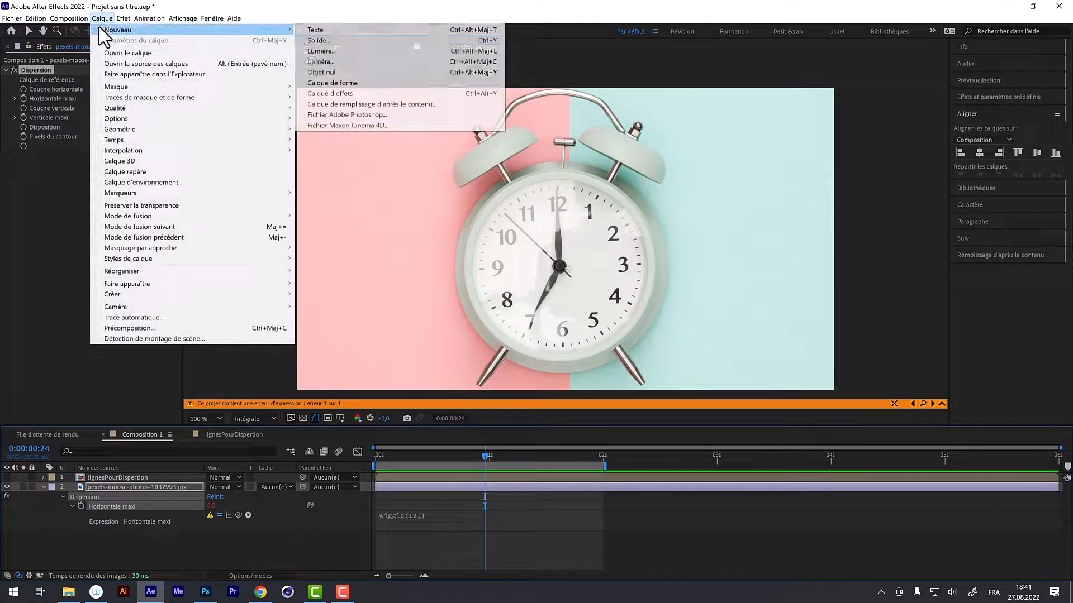
left_click(338, 72)
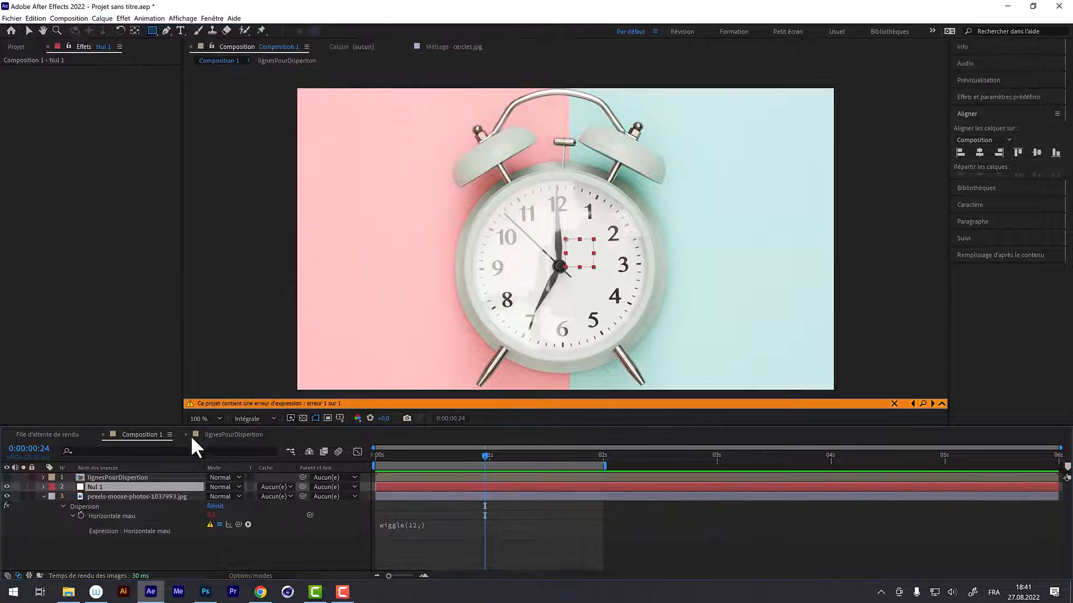
key("Return")
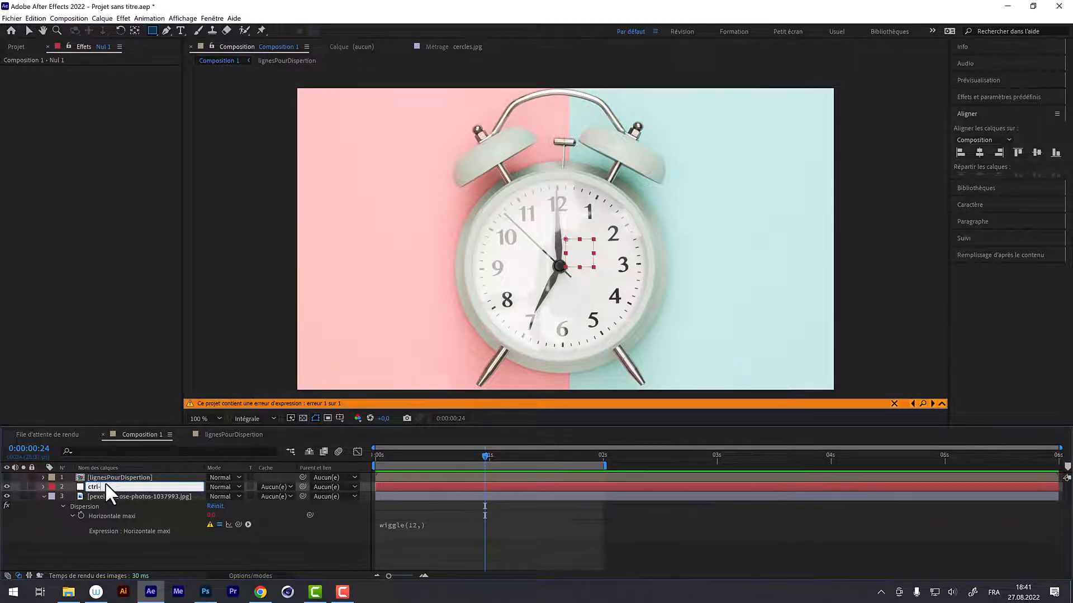
type("ctrl-glitch")
key("Return")
left_click_drag(105, 482, 116, 474)
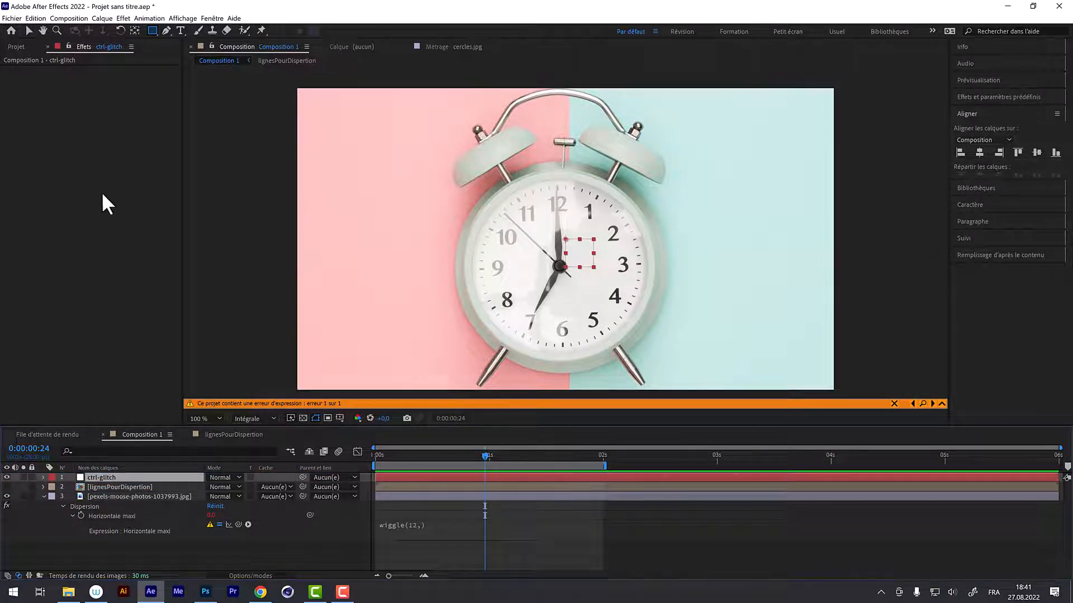
- Add a Paramètre glissière expression control to ctrl-glitch and name it glitch amount
left_click(123, 18)
mouse_move(184, 234)
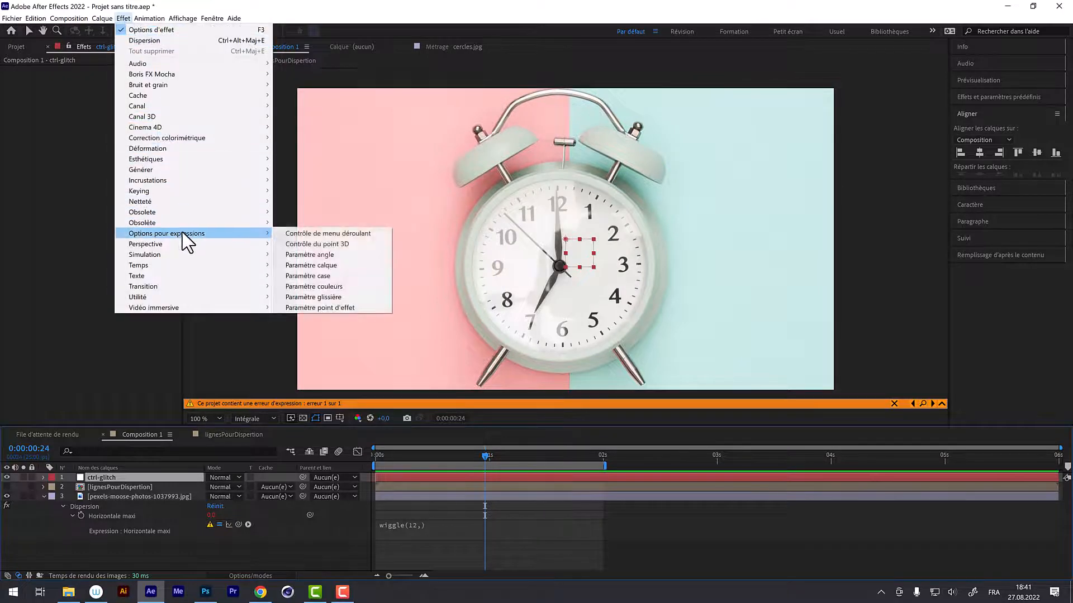
left_click(327, 298)
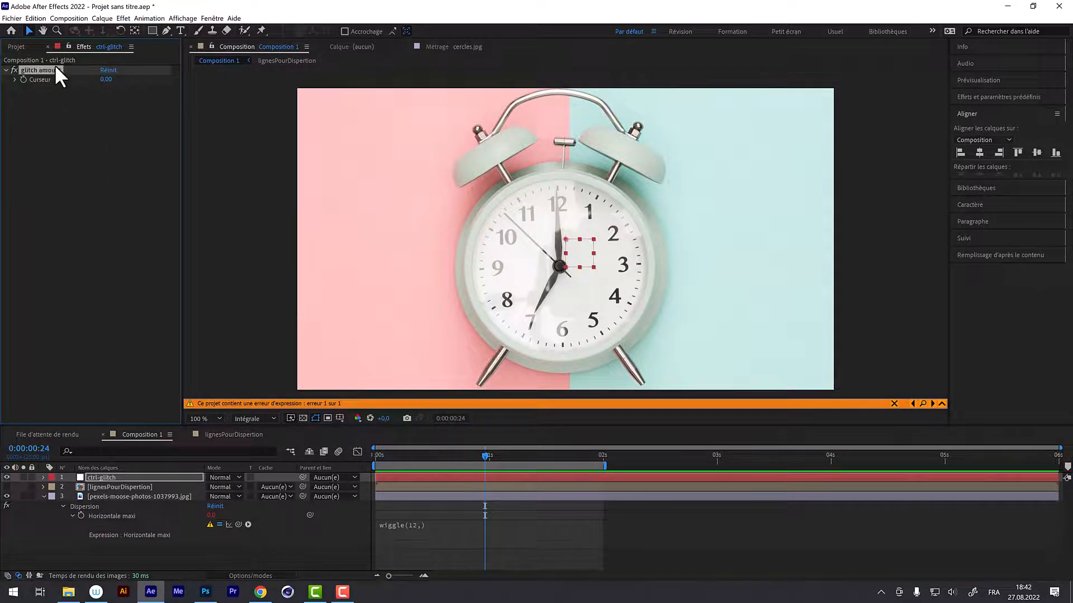
- Link the wiggle amplitude in the Horizontale maxi expression to the glitch amount Curseur of ctrl-glitch
left_click(420, 526)
left_click(432, 523)
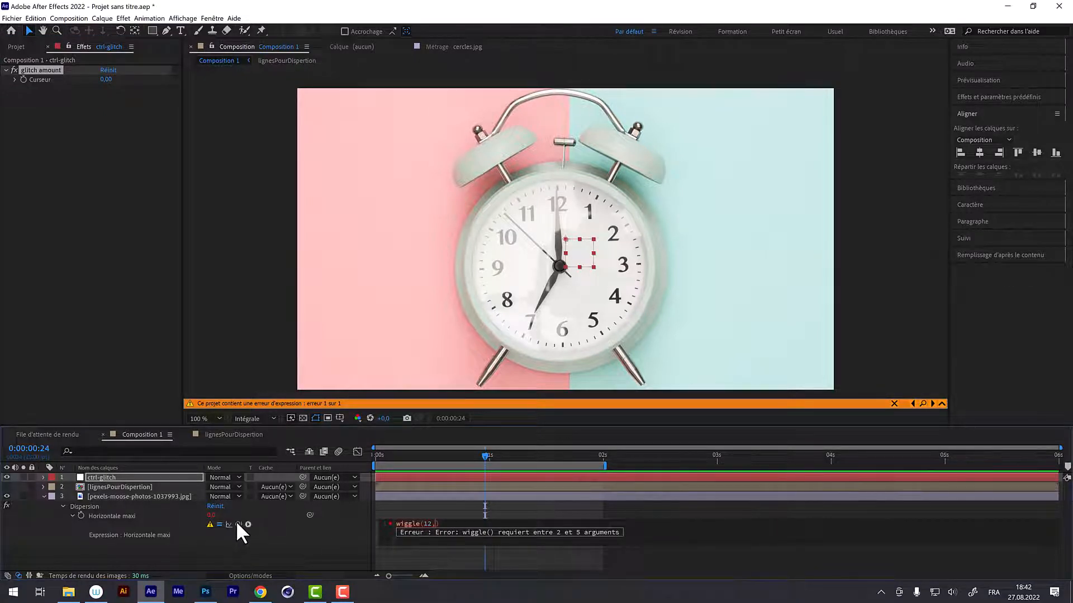
left_click_drag(239, 525, 35, 76)
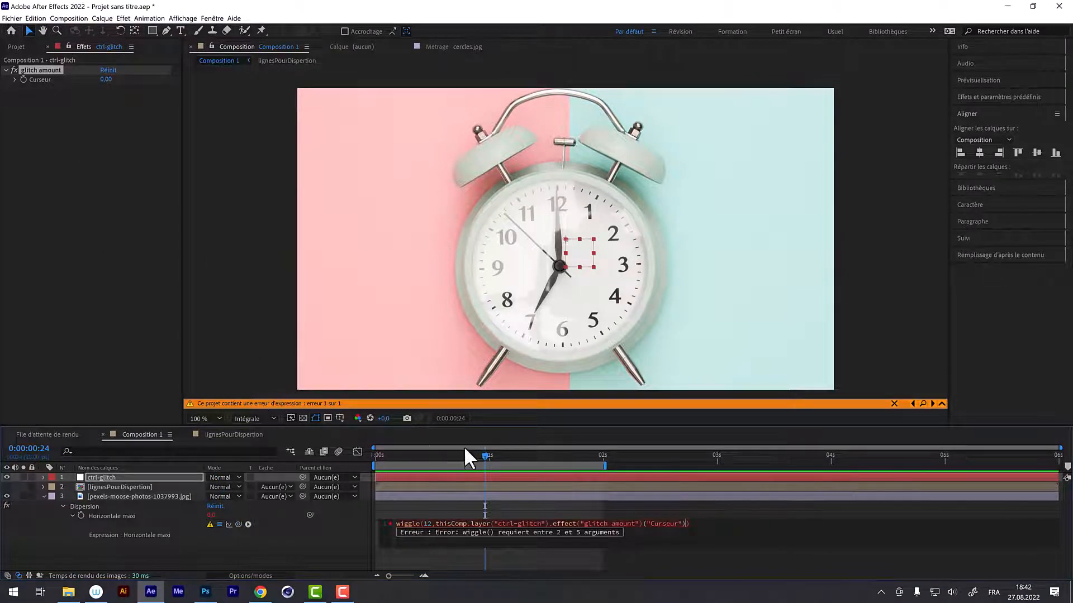
left_click_drag(478, 450, 444, 479)
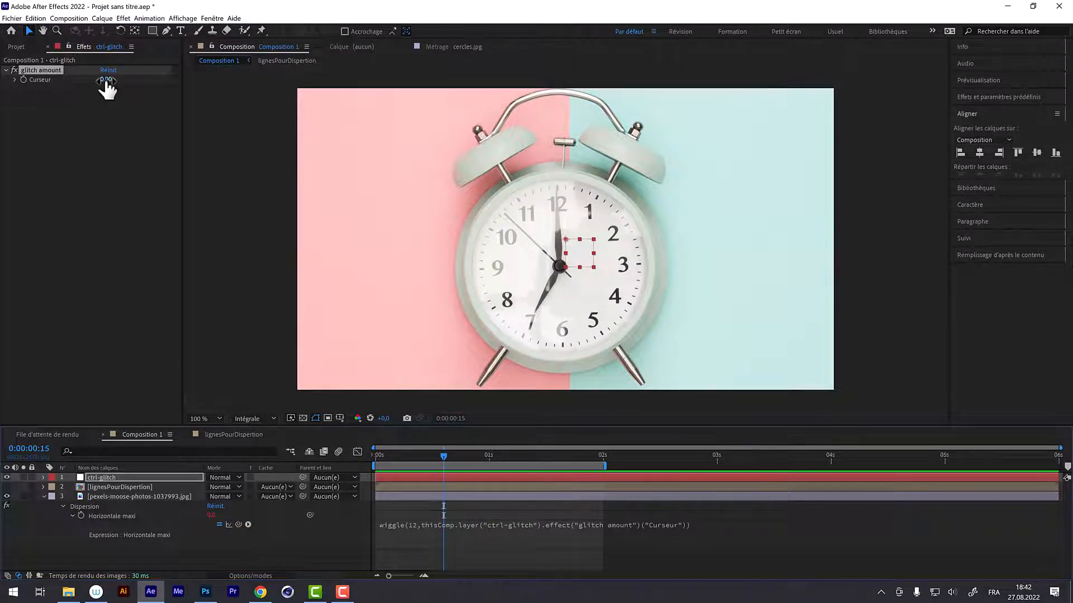
- Raise the glitch amount Curseur to 361 and preview the wiggling distortion over time
left_click_drag(106, 80, 313, 106)
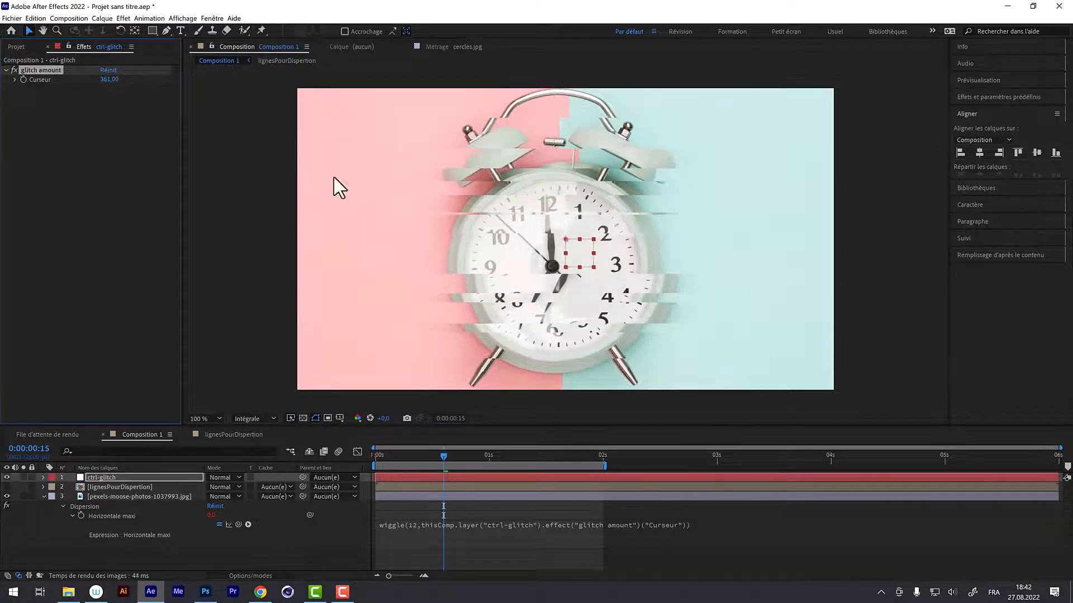
left_click(96, 475)
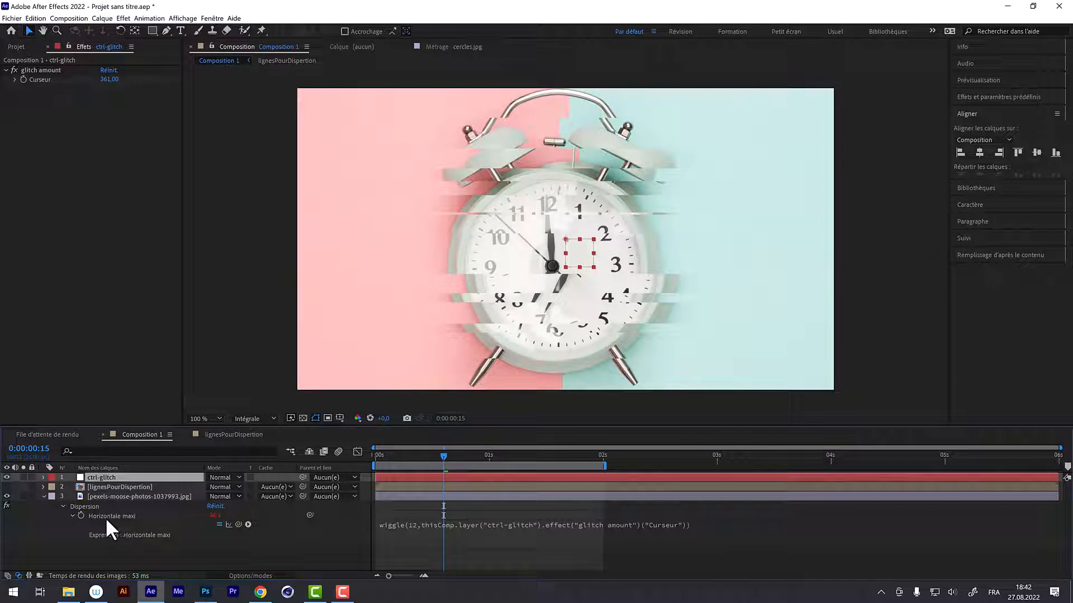
left_click(49, 70)
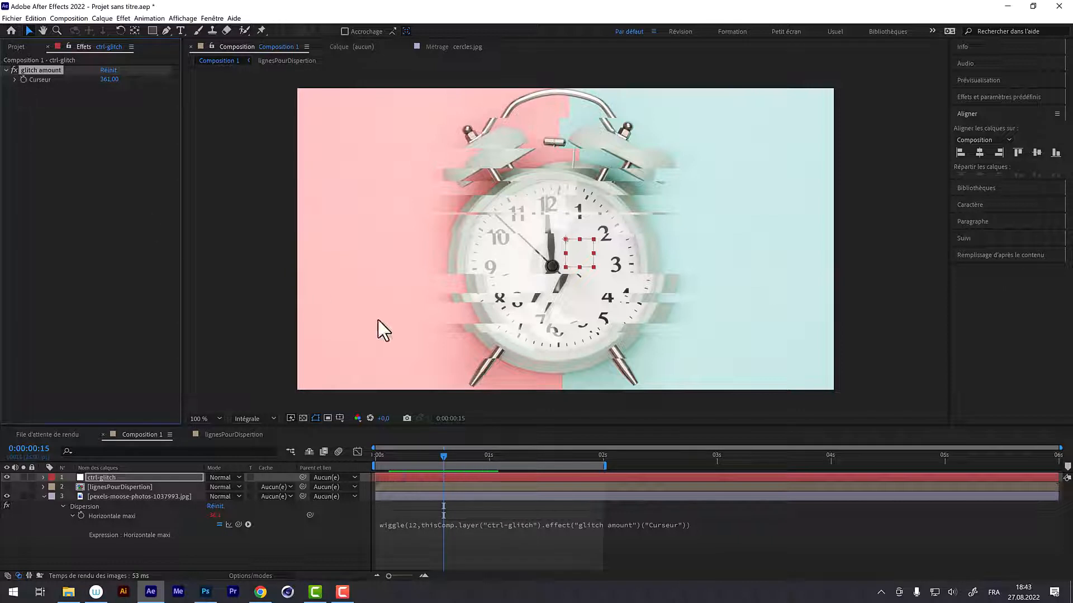
left_click_drag(443, 455, 452, 455)
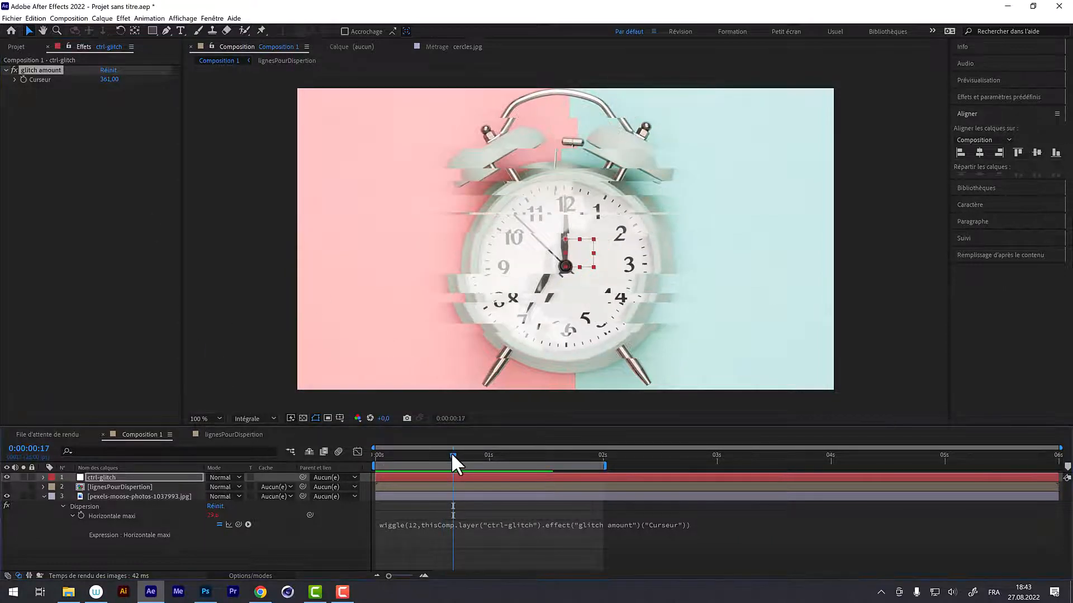
- Set the glitch amount Curseur to 0, keyframe it at 0:00:00:18 and reveal the keyframe on ctrl-glitch
left_click(105, 79)
type("0")
key("Return")
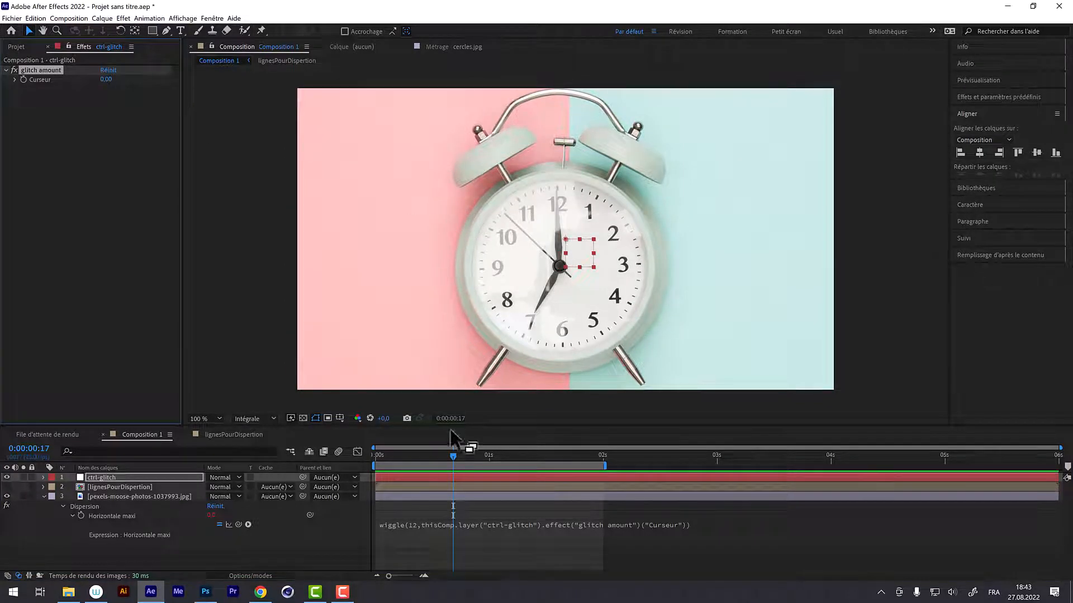
left_click_drag(454, 452, 457, 452)
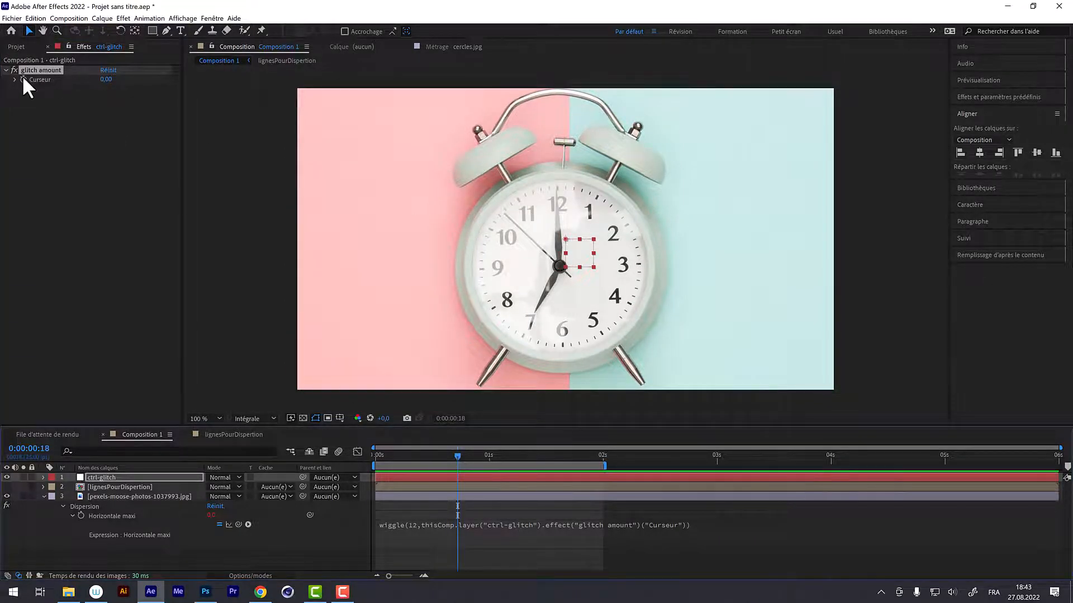
left_click(109, 474)
key("u")
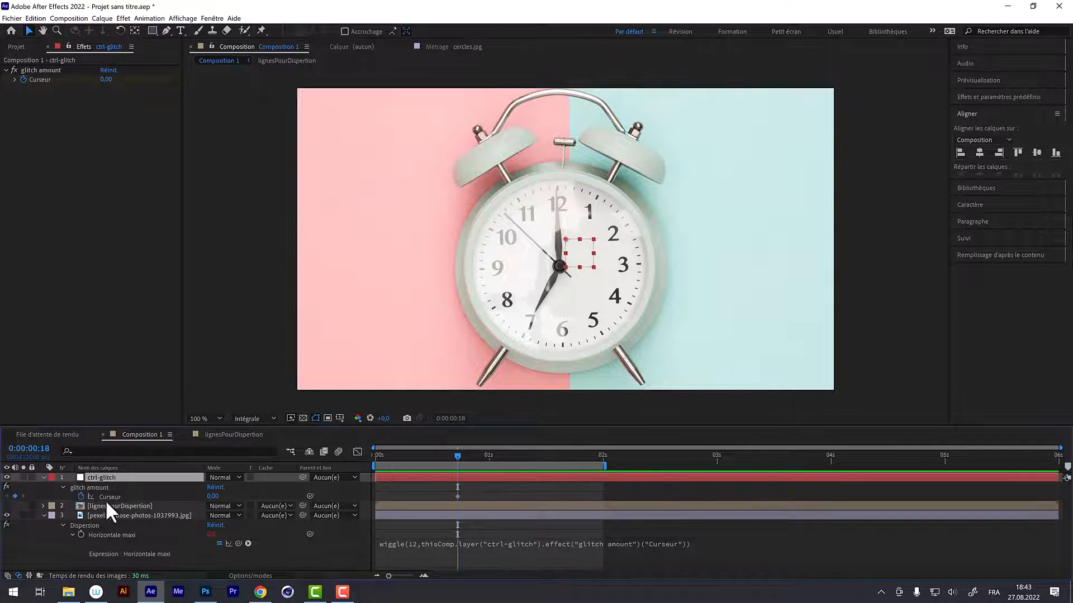
- Add a Curseur keyframe of 0 at 0:00:01:02 and one of 126 at 0:00:00:22
left_click_drag(492, 454, 498, 455)
left_click(15, 495)
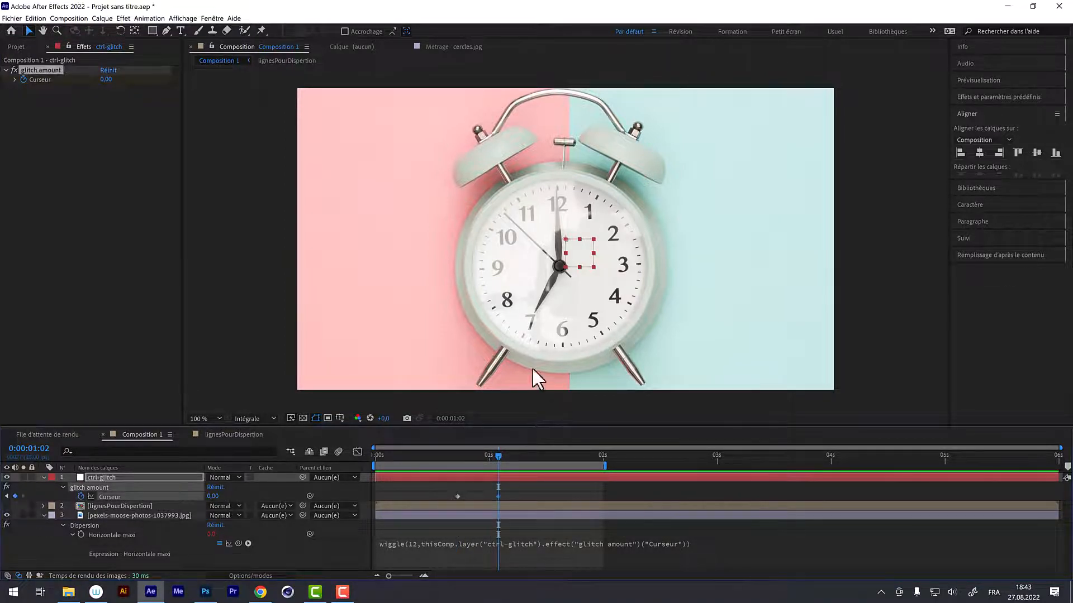
left_click_drag(477, 455, 475, 455)
left_click_drag(111, 88, 179, 79)
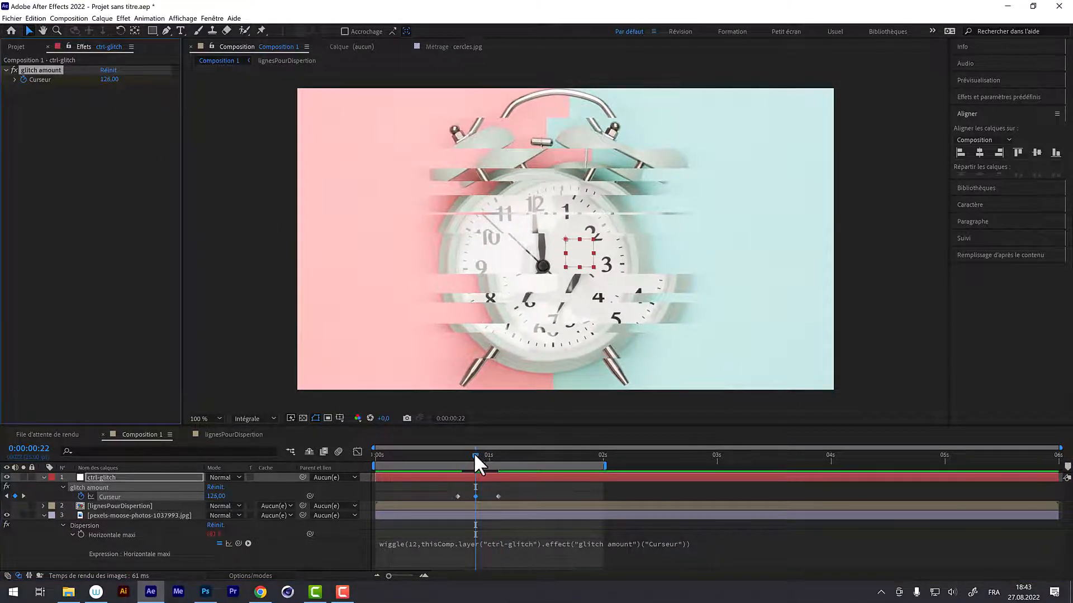
- Lengthen the glitch by moving the last Curseur keyframe to about 1.5 seconds and the 126 keyframe to 0:00:01:02
mouse_move(474, 454)
left_mouse_down()
mouse_move(457, 457)
mouse_move(482, 460)
mouse_move(458, 462)
left_mouse_up()
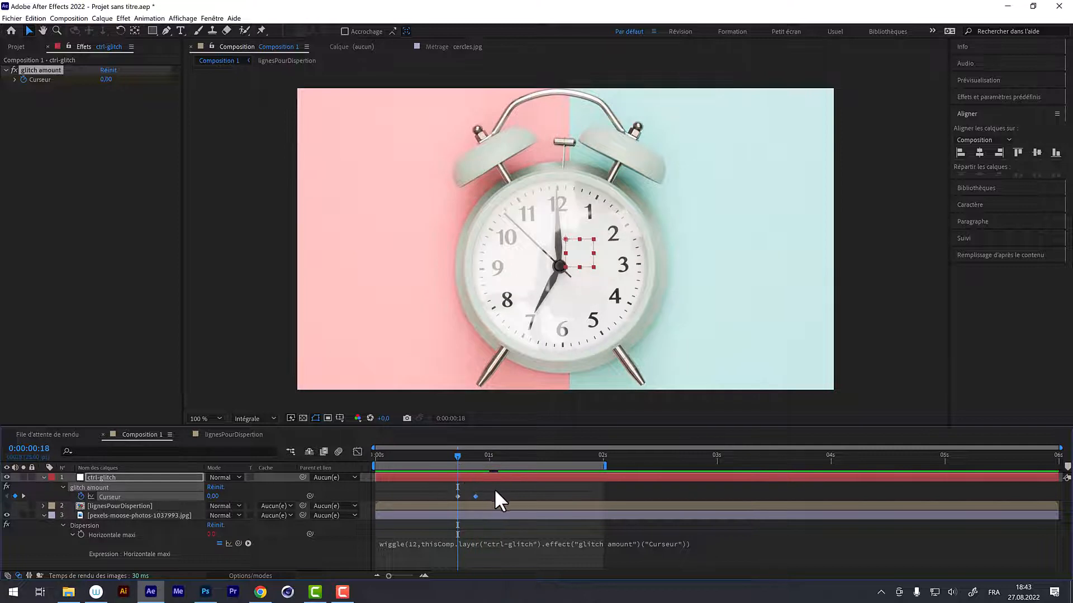
left_click_drag(498, 496, 552, 497)
left_click_drag(474, 496, 498, 497)
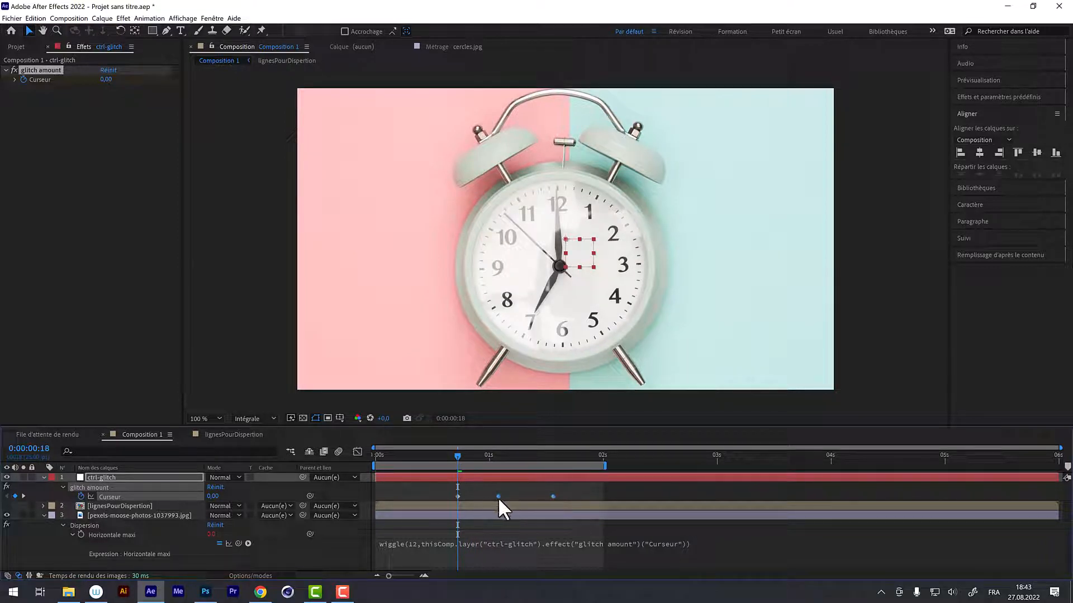
- Preview the glitch across the Curseur keyframes, from before 0:00:00:18 to about 0:00:01:04
left_click_drag(458, 456, 405, 433)
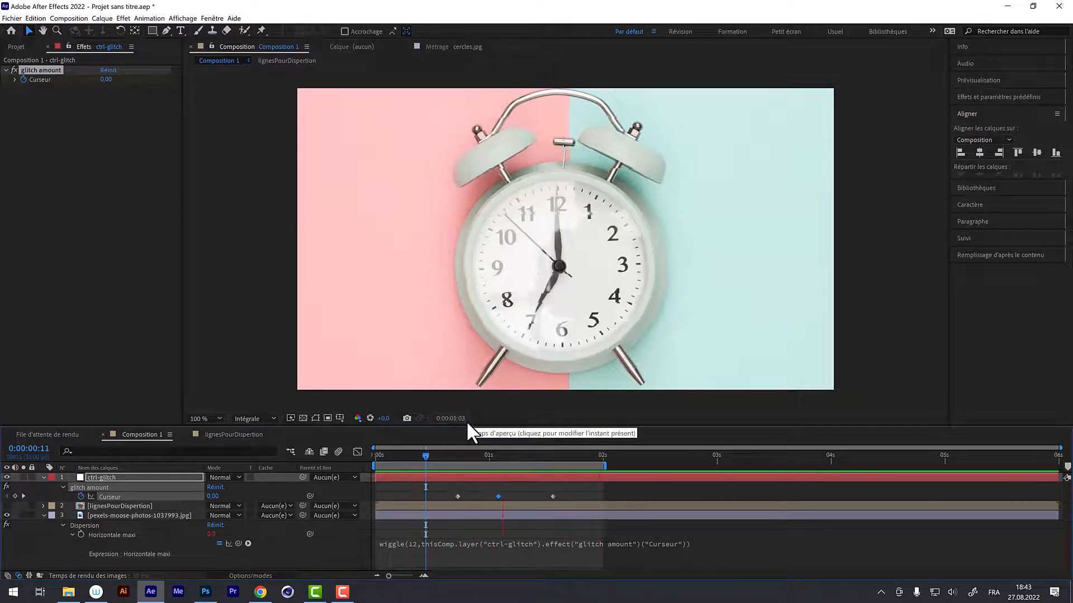
left_click(485, 456)
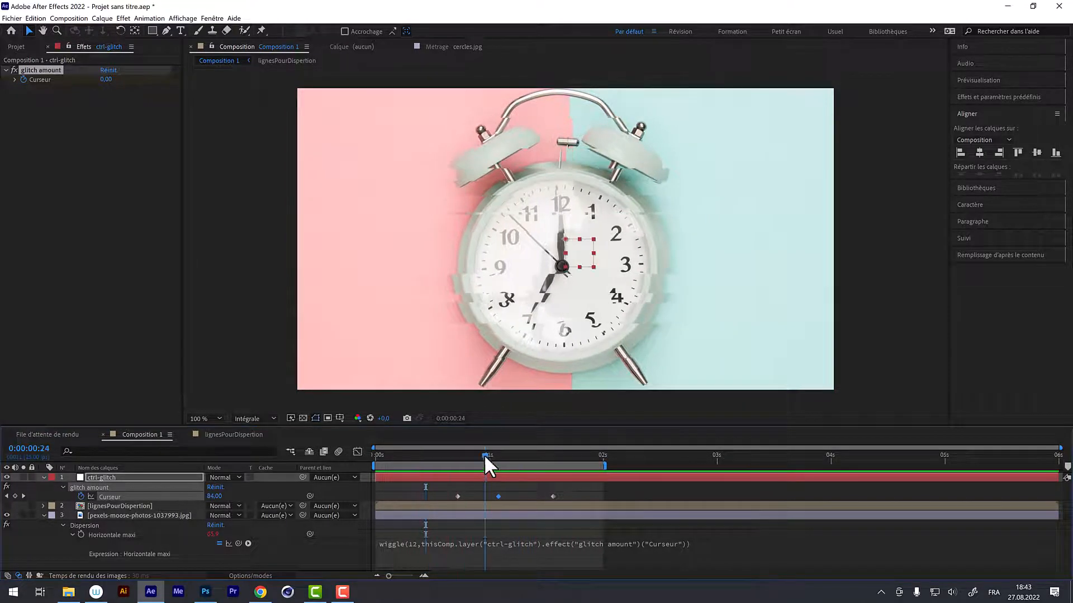
left_click_drag(485, 452, 507, 452)
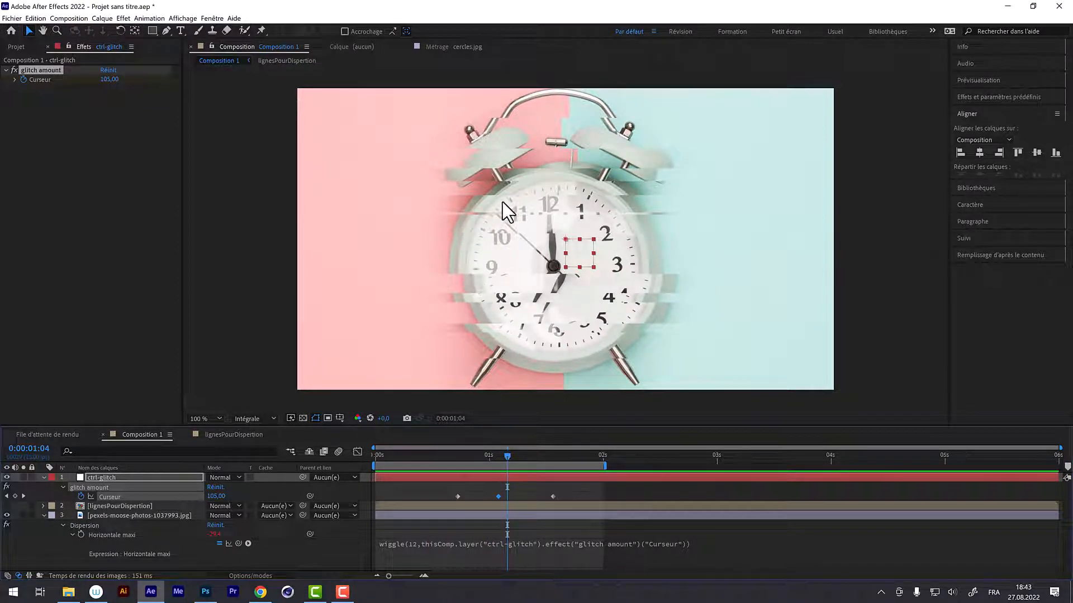
left_click_drag(509, 452, 509, 451)
- Try enlarging Rectangle 2 of Calque de forme 2 in lignesPourDispertion and check its effect on the clock in Composition 1
left_click(219, 431)
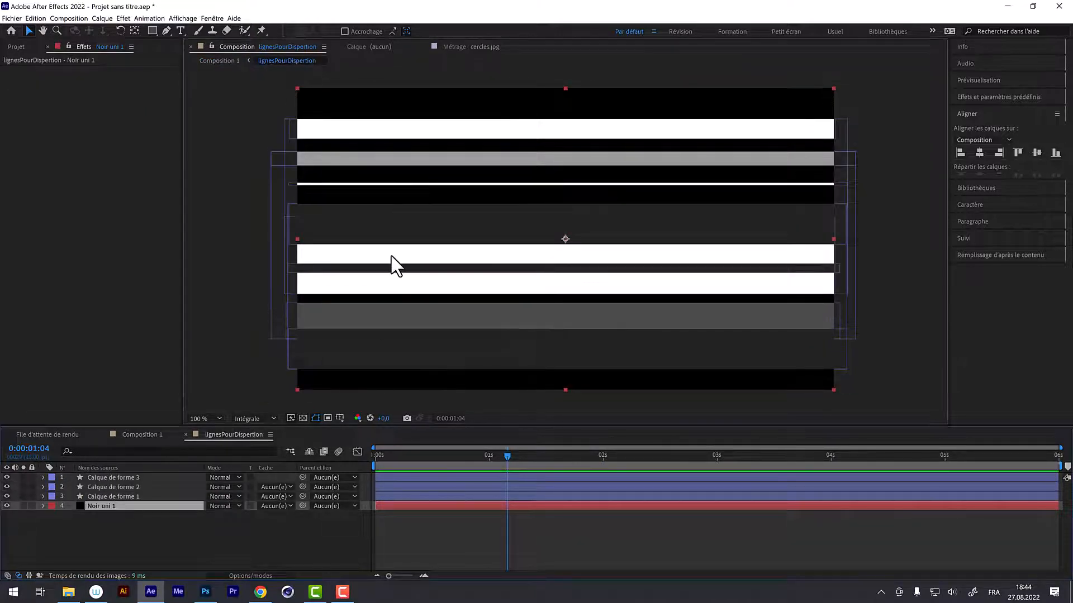
left_click(110, 487)
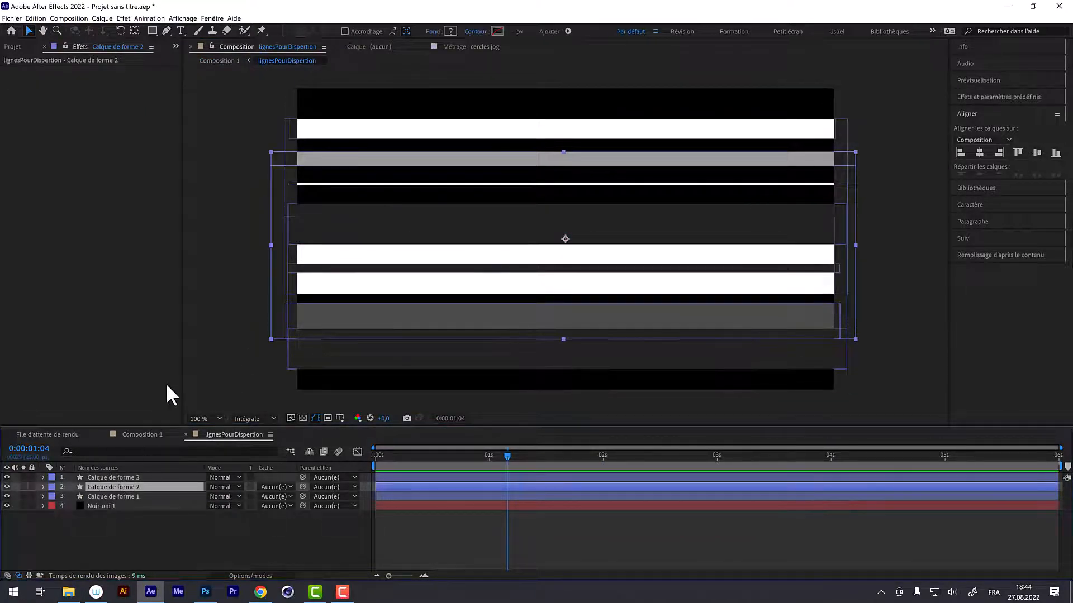
left_click(43, 487)
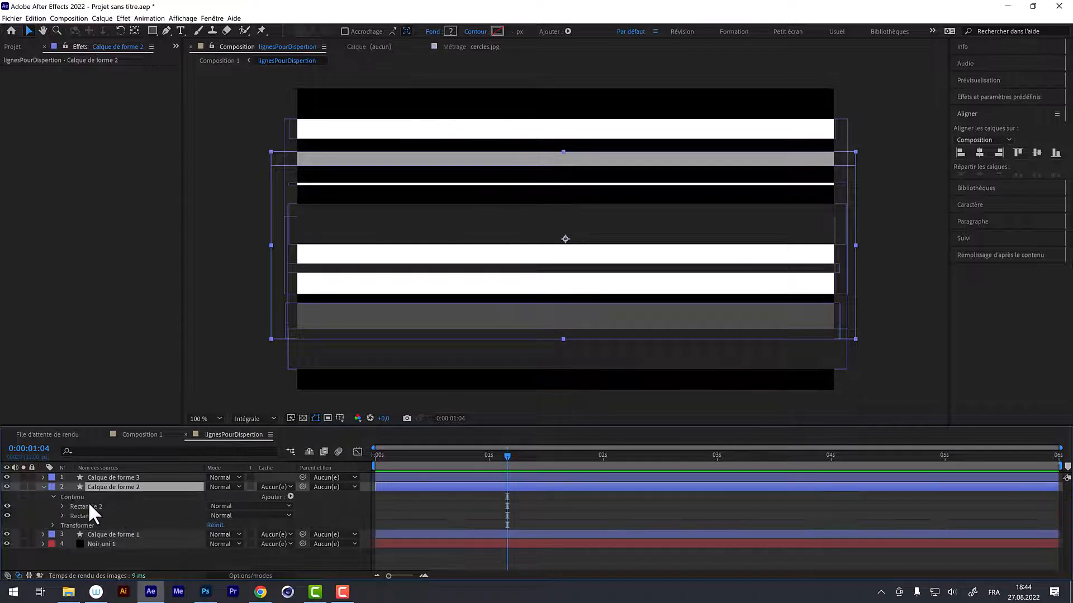
left_click(88, 506)
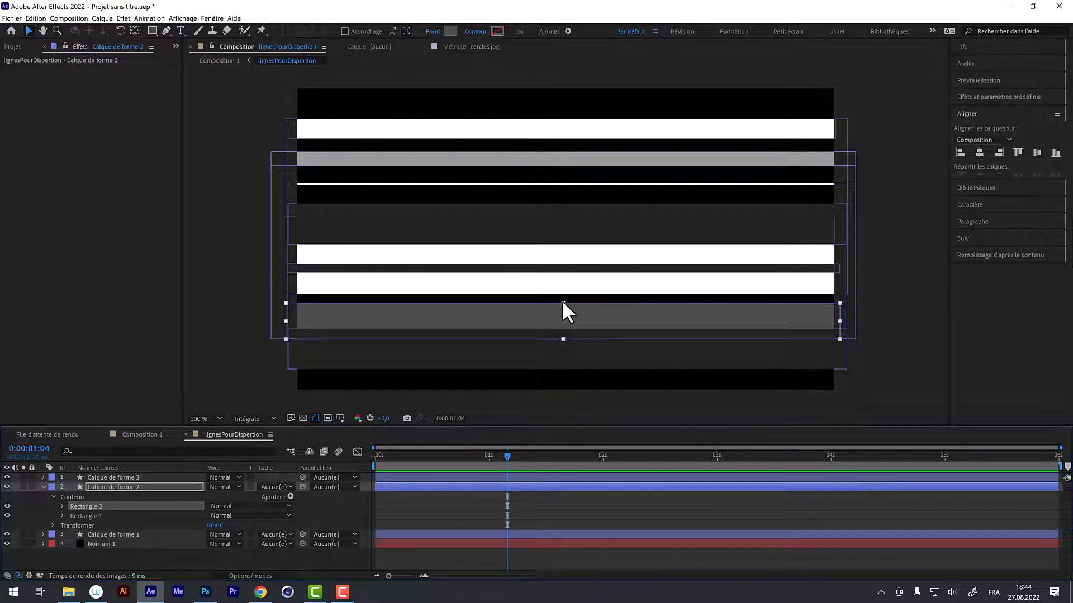
left_click_drag(563, 303, 551, 235)
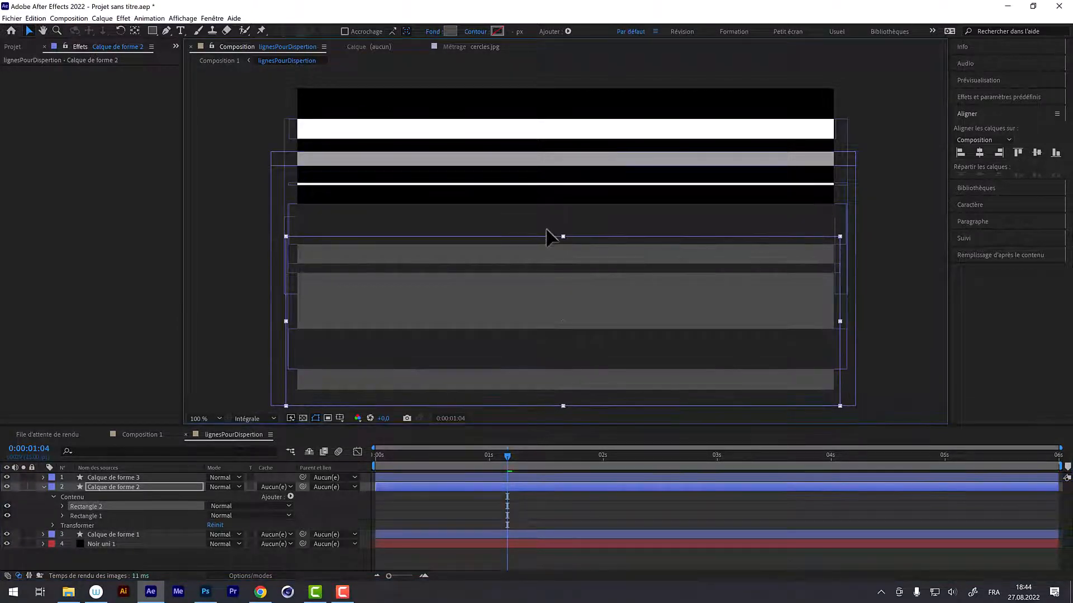
left_click(140, 435)
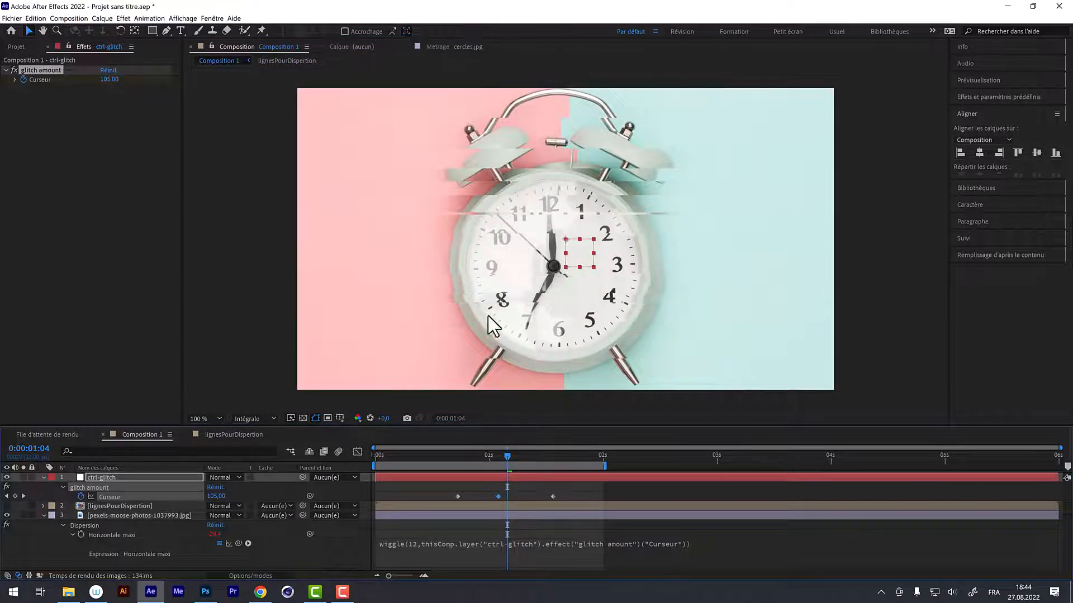
left_click_drag(500, 460, 498, 488)
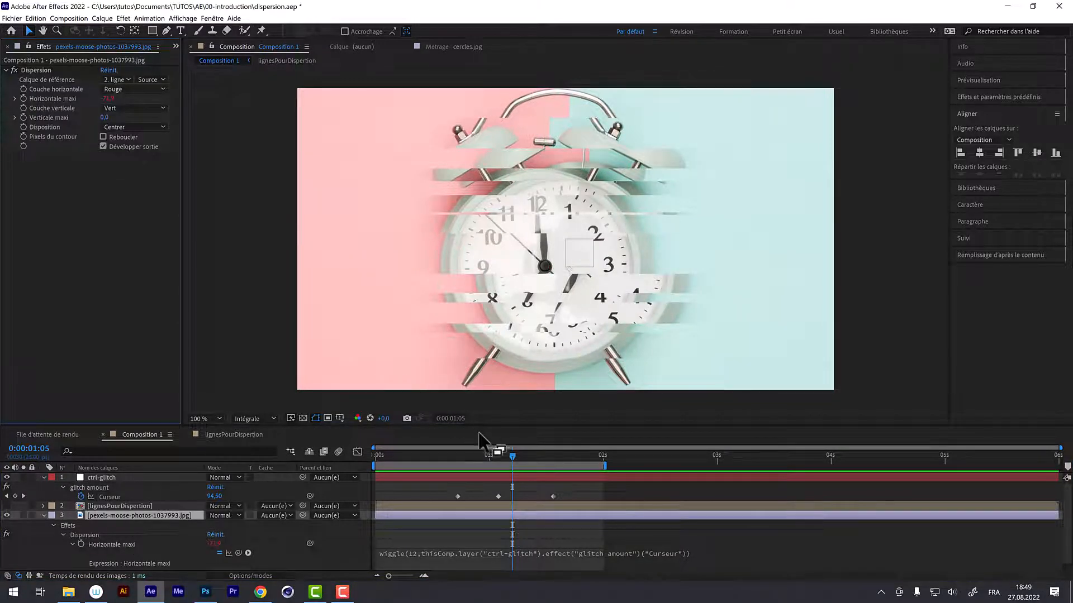
- At 0:00:01:02, add a second Paramètre glissière effect to ctrl-glitch and rename it "lueur diffuse"
left_click_drag(508, 453, 497, 460)
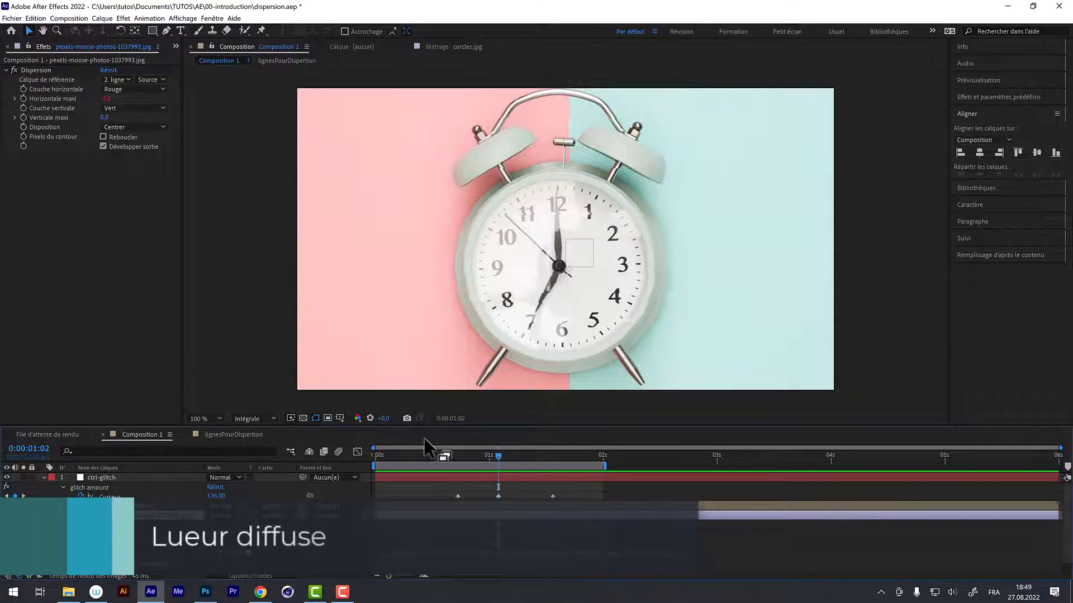
left_click(115, 475)
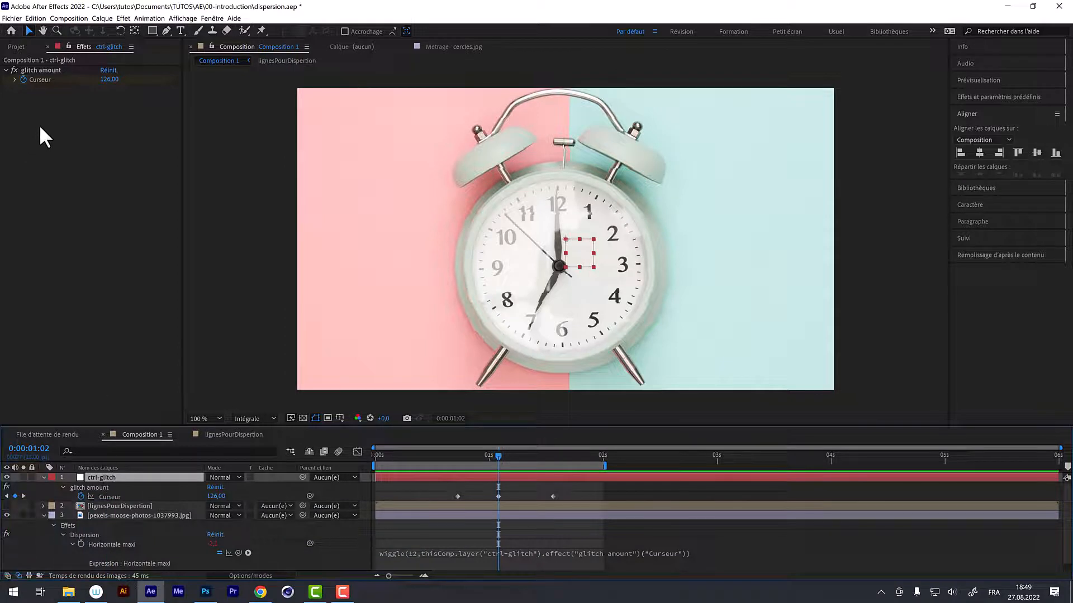
left_click(125, 16)
mouse_move(183, 236)
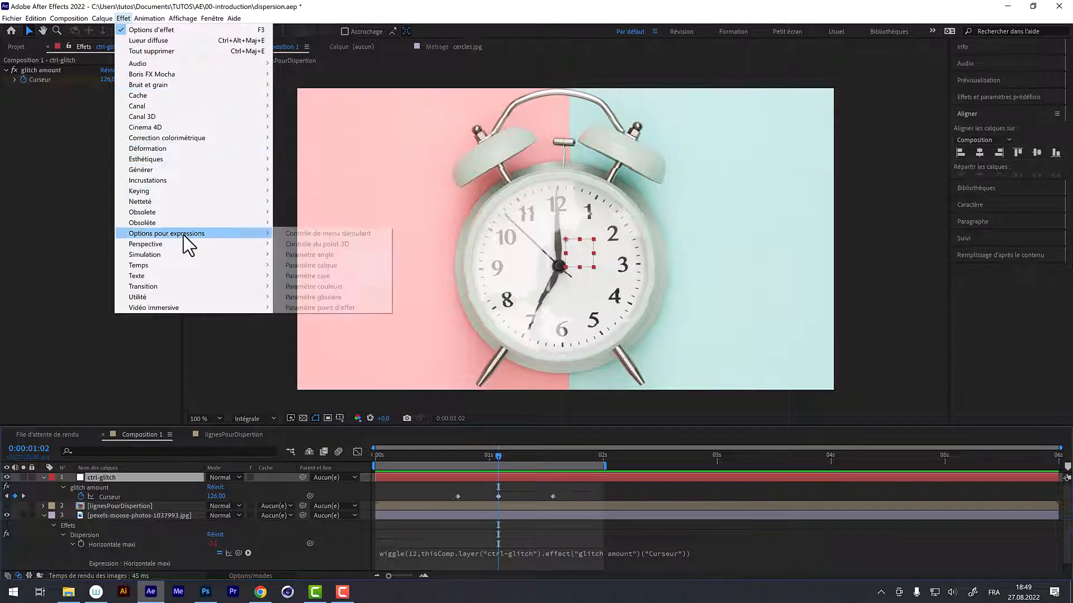
left_click(335, 297)
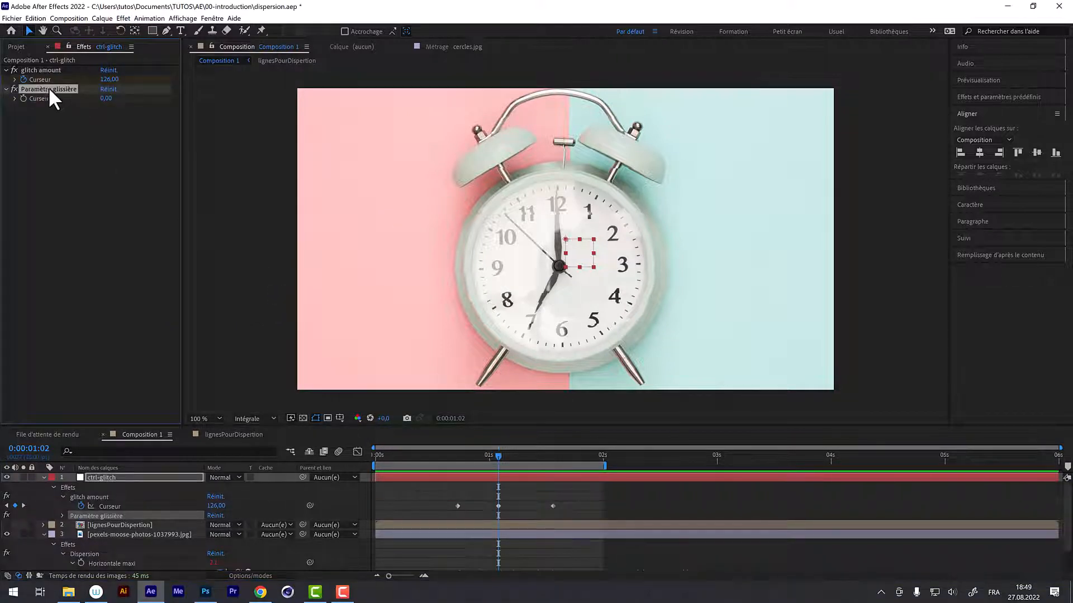
type("lueur diffuse")
- Collapse the clock photo layer's properties and apply the Esthétiques effect Lueur diffuse to it
left_click(93, 534)
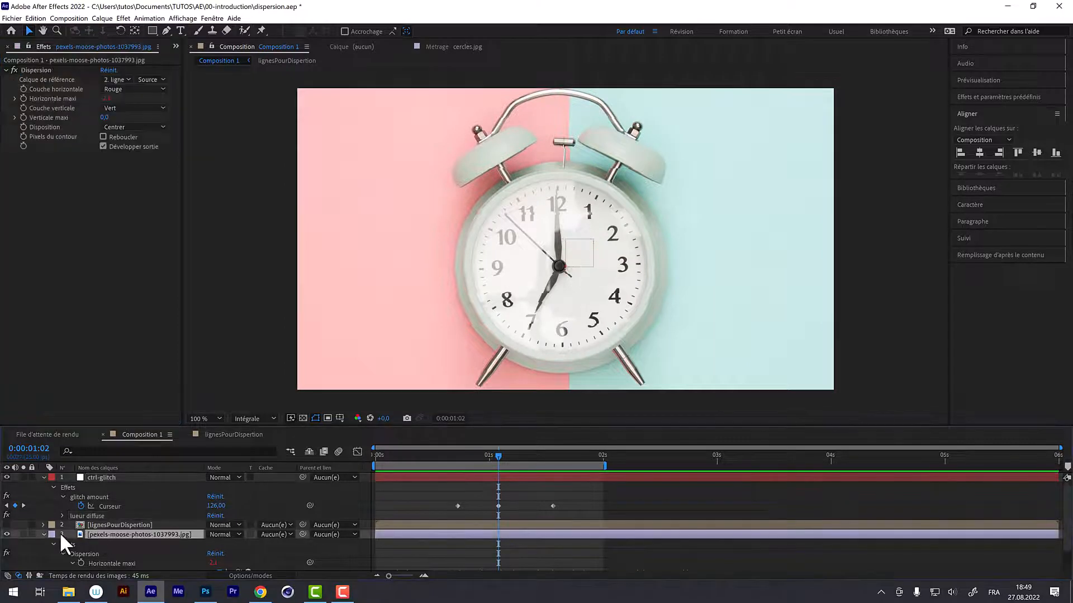
left_click(43, 534)
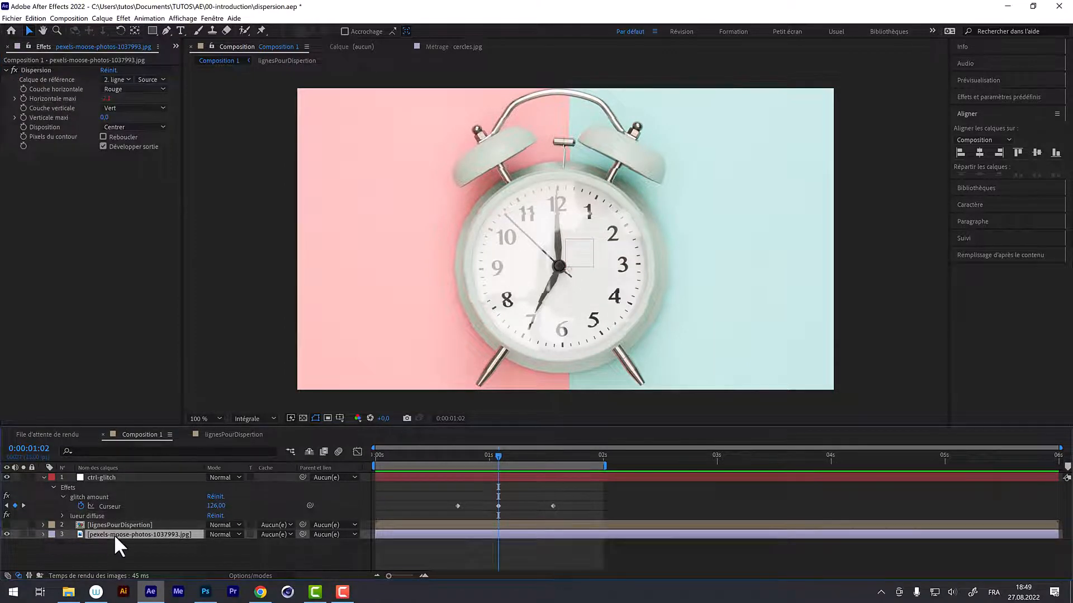
left_click(119, 17)
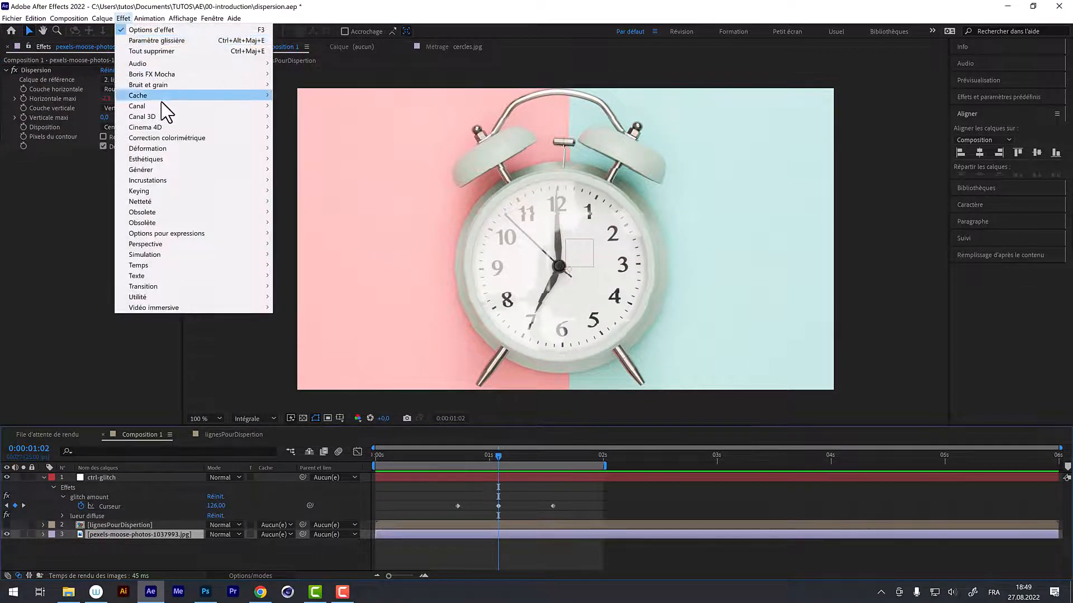
mouse_move(184, 161)
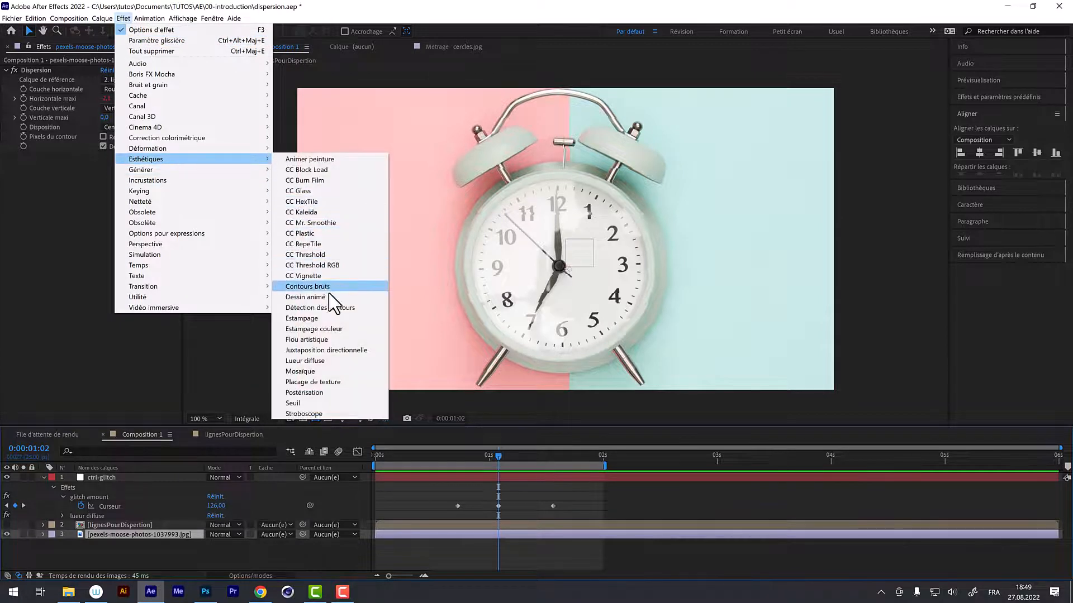
left_click(340, 360)
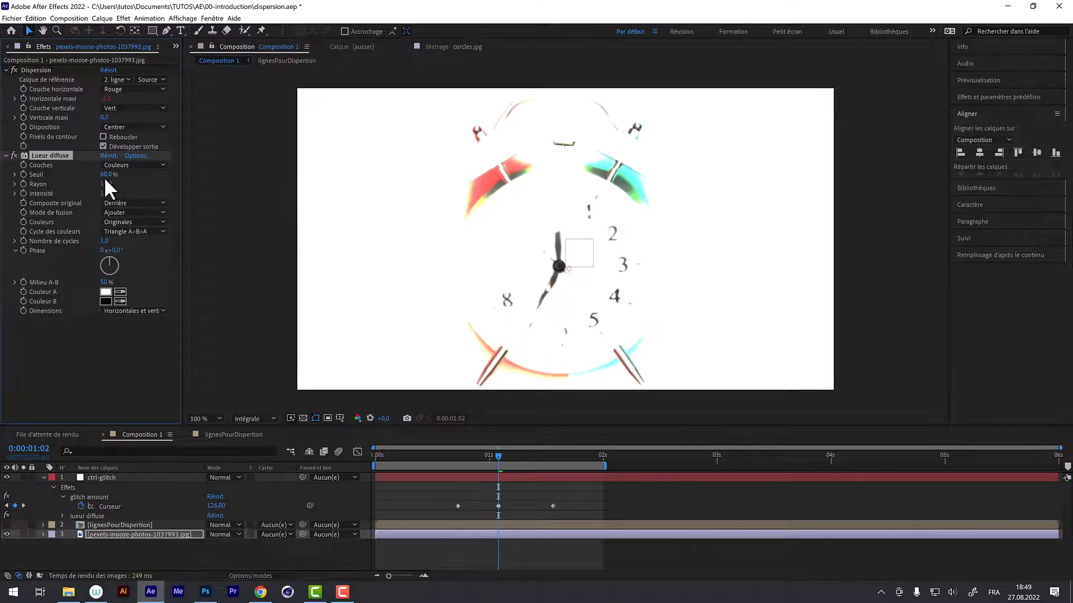
- Set the photo's Lueur diffuse to Seuil 94,1 %, Rayon 69 and Intensité 0
left_click_drag(105, 178, 180, 197)
mouse_move(105, 185)
left_mouse_down()
mouse_move(145, 195)
mouse_move(129, 204)
mouse_move(119, 180)
mouse_move(104, 179)
left_mouse_up()
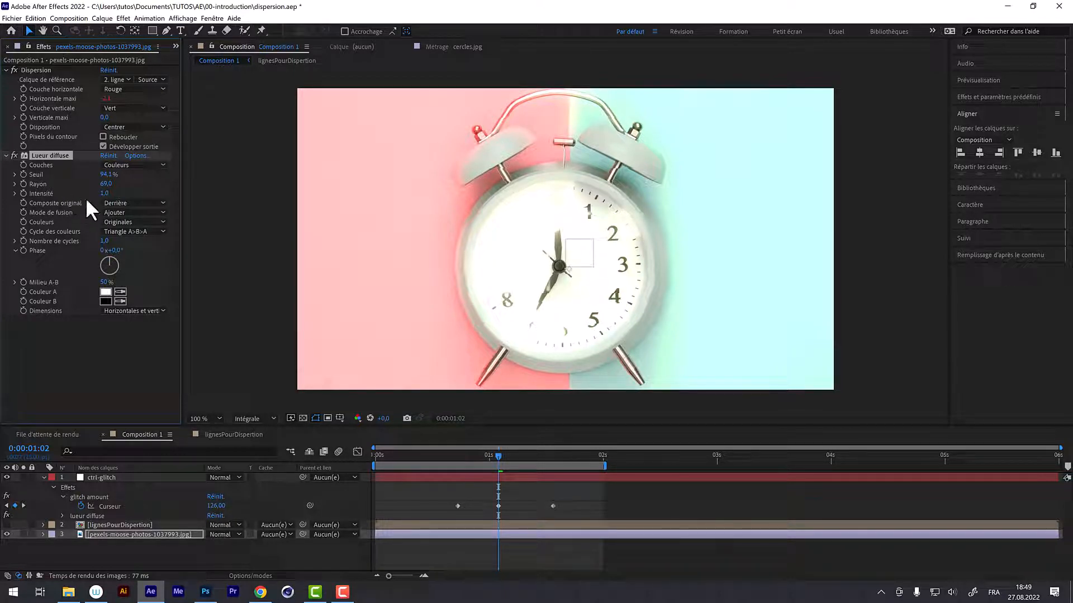
left_click_drag(106, 200, 62, 185)
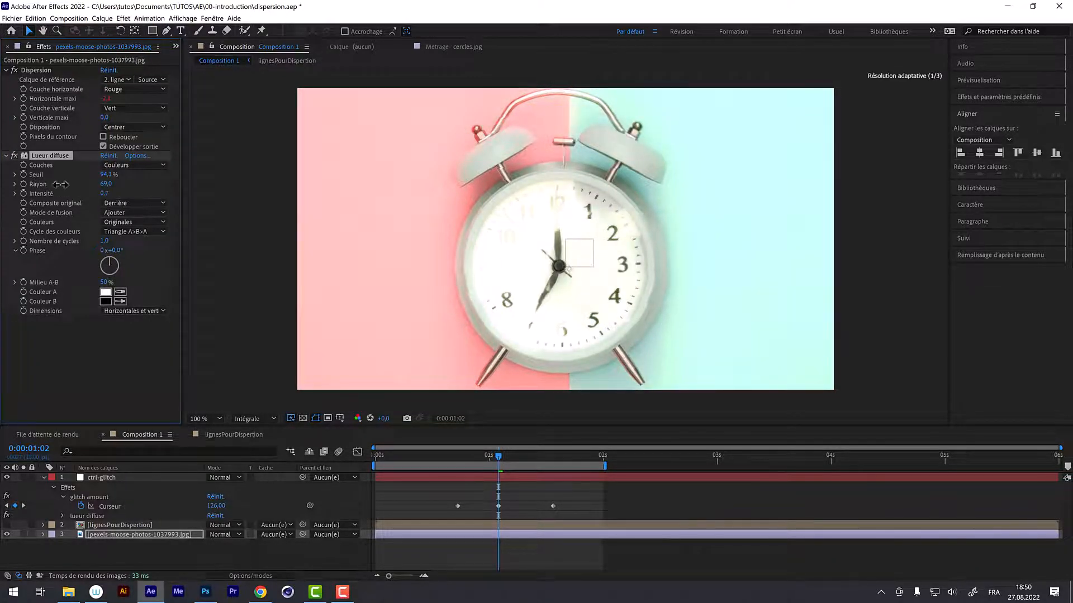
left_click(103, 194)
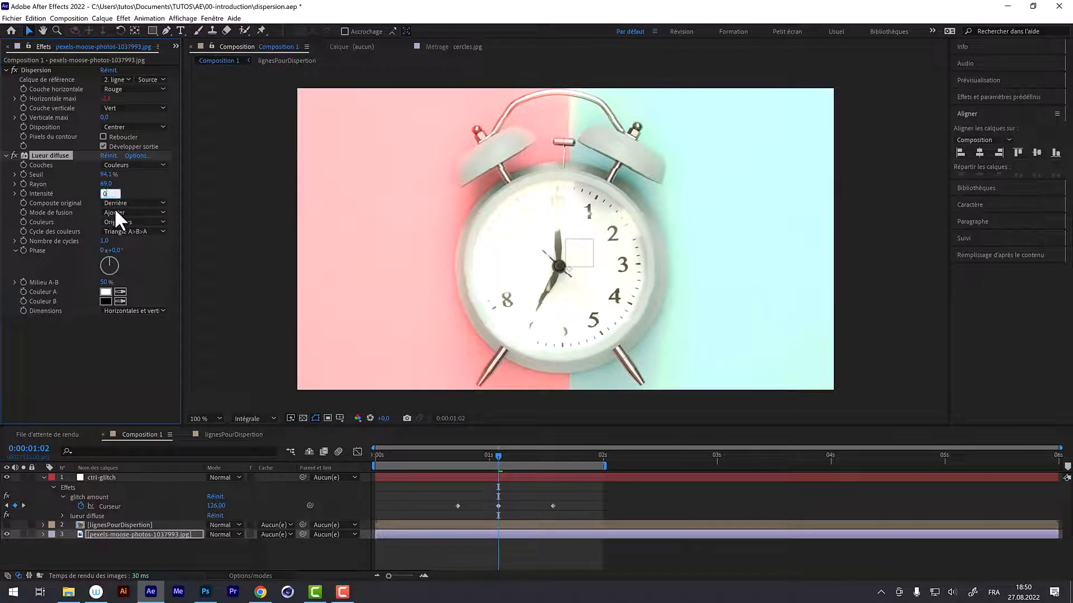
type("0")
key("Return")
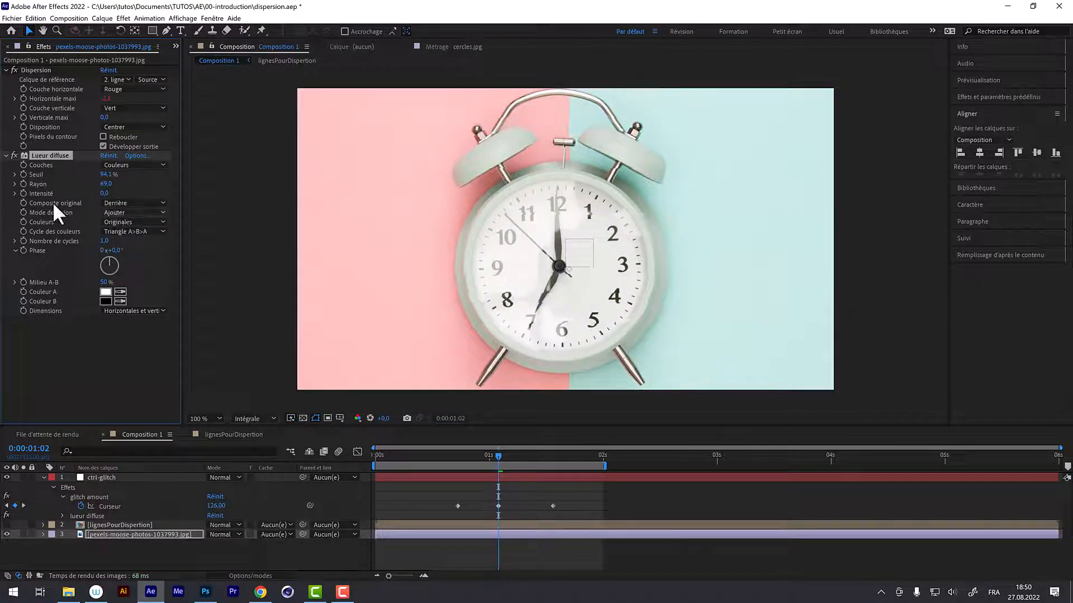
- Reveal the photo's Lueur diffuse properties in the timeline and start a wiggle(3,) expression on Intensité
left_click(110, 535)
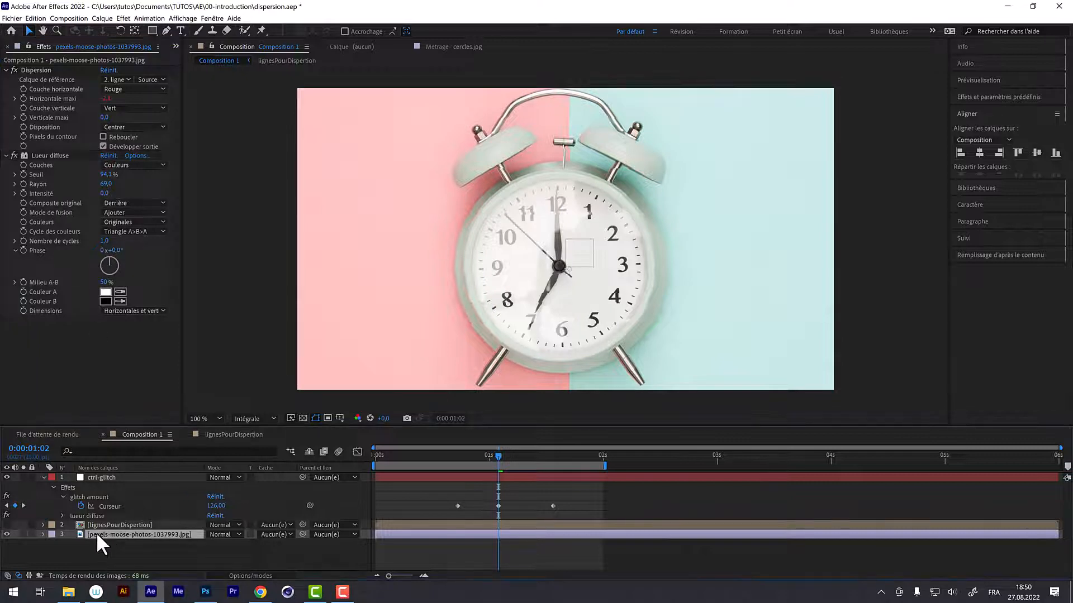
key("e")
left_click(61, 553)
scroll(84, 549, "down", 5)
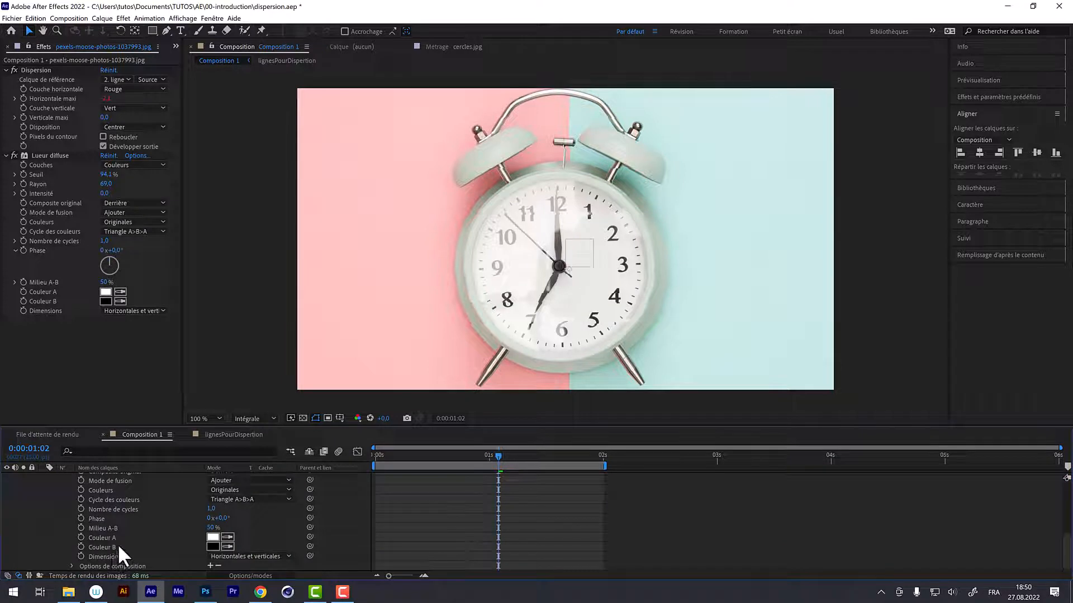
scroll(118, 544, "up", 3)
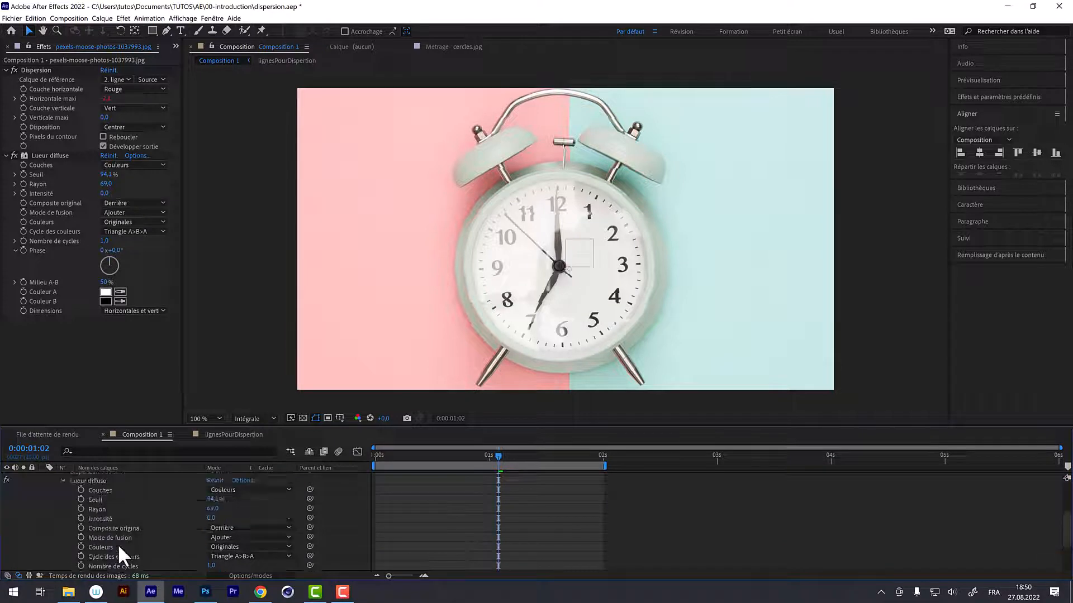
left_click(81, 518, "alt")
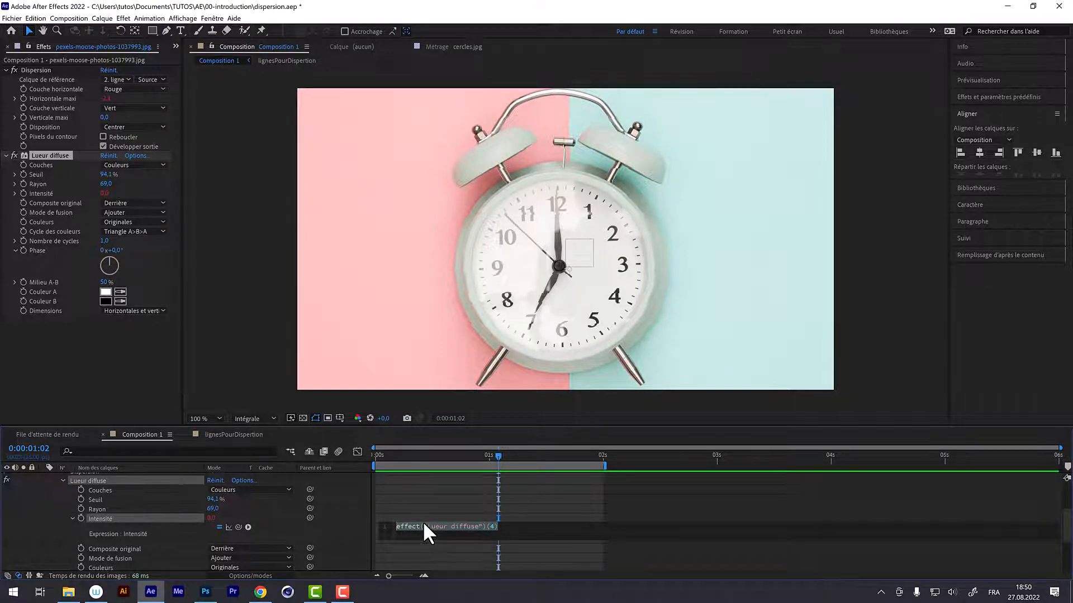
type("wiggle")
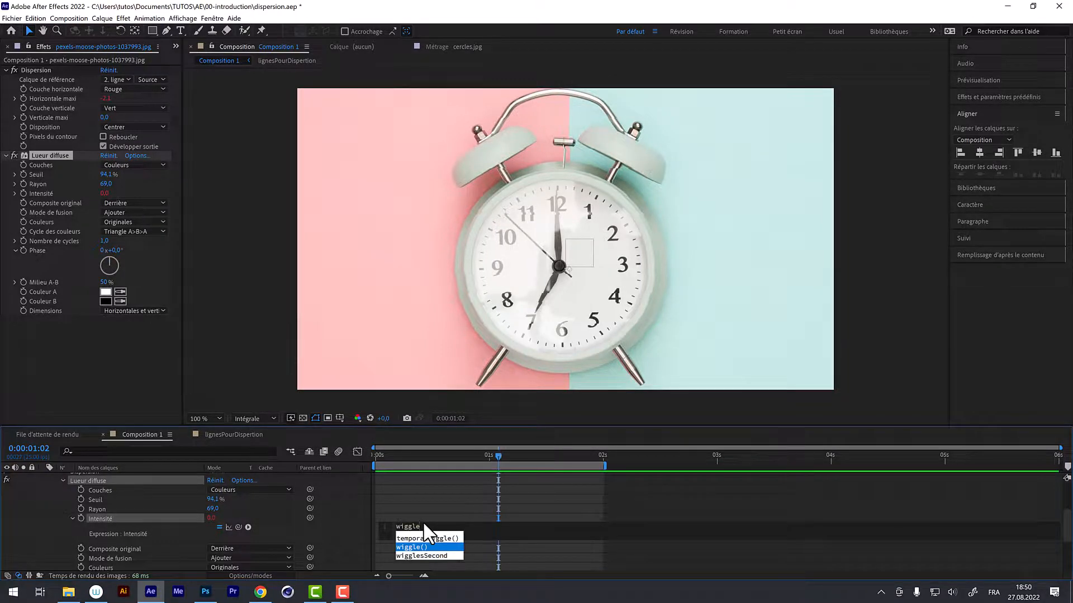
type("(3,")
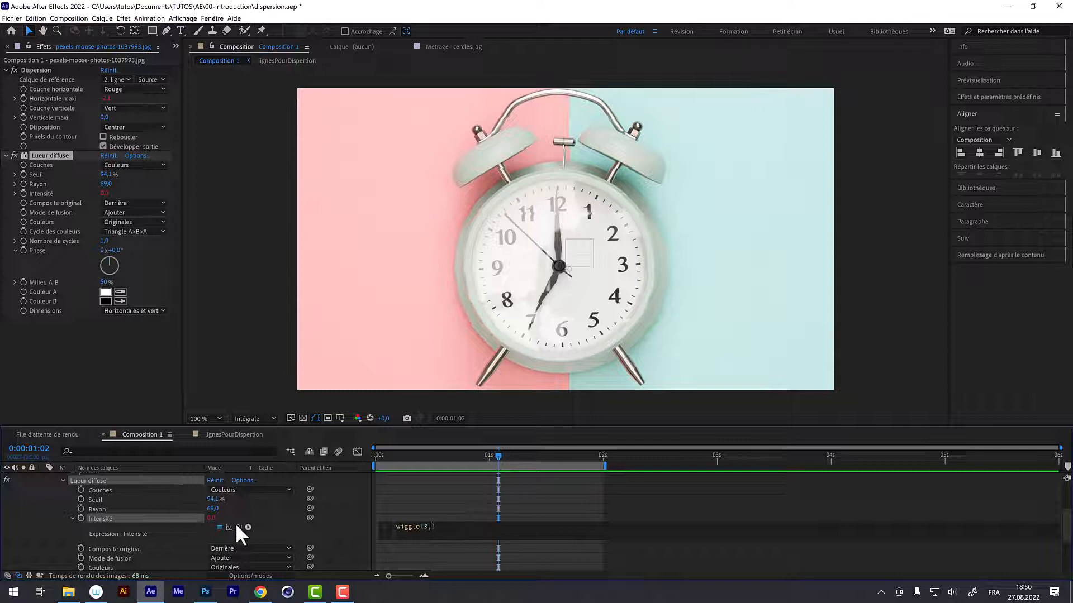
- Enlarge the timeline area and lock the effect controls on ctrl-glitch while keeping the photo's Intensité expression in view
scroll(139, 509, "up", 3)
scroll(139, 509, "down", 3)
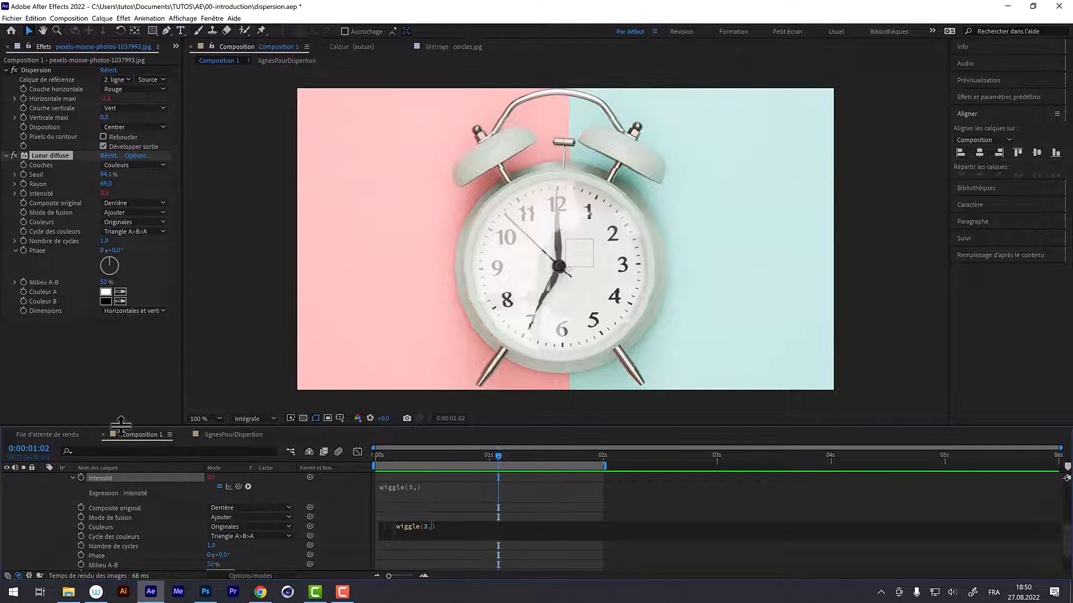
left_click_drag(119, 426, 113, 373)
scroll(119, 456, "up", 3)
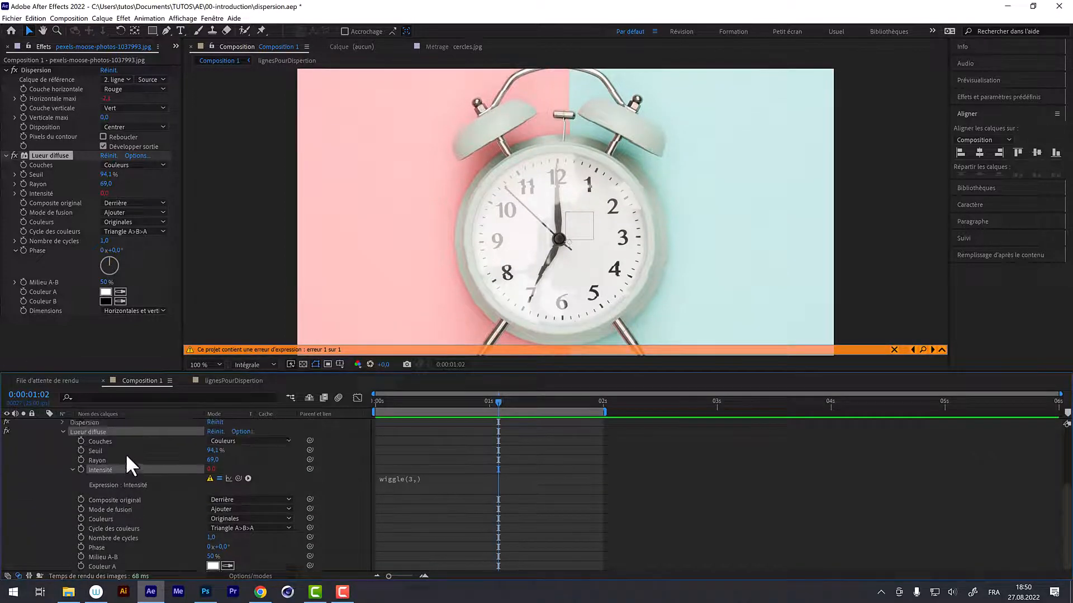
left_click(100, 423)
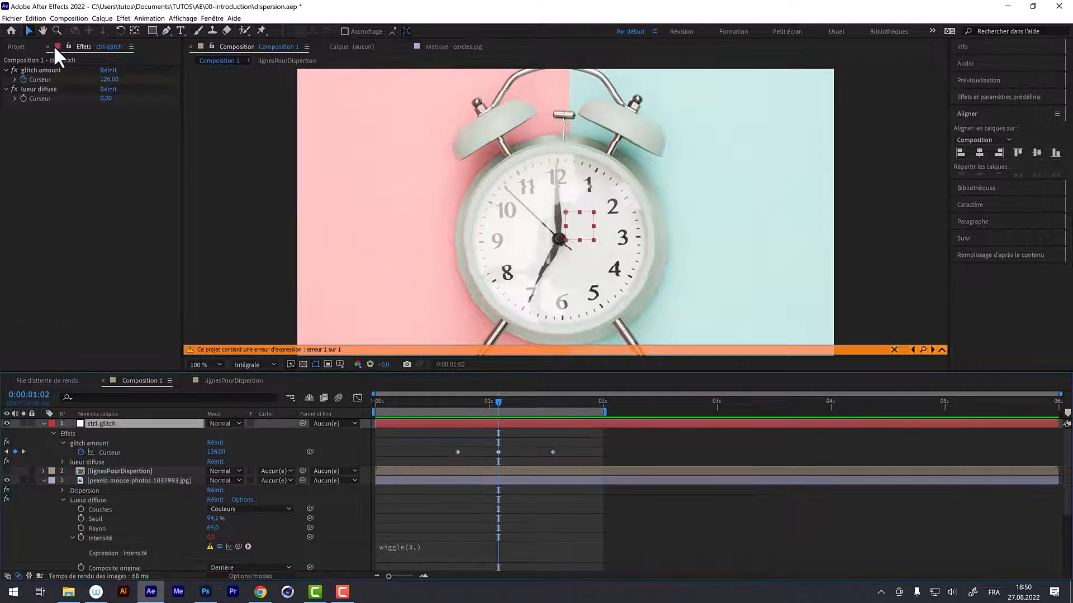
left_click(67, 46)
scroll(350, 517, "down", 2)
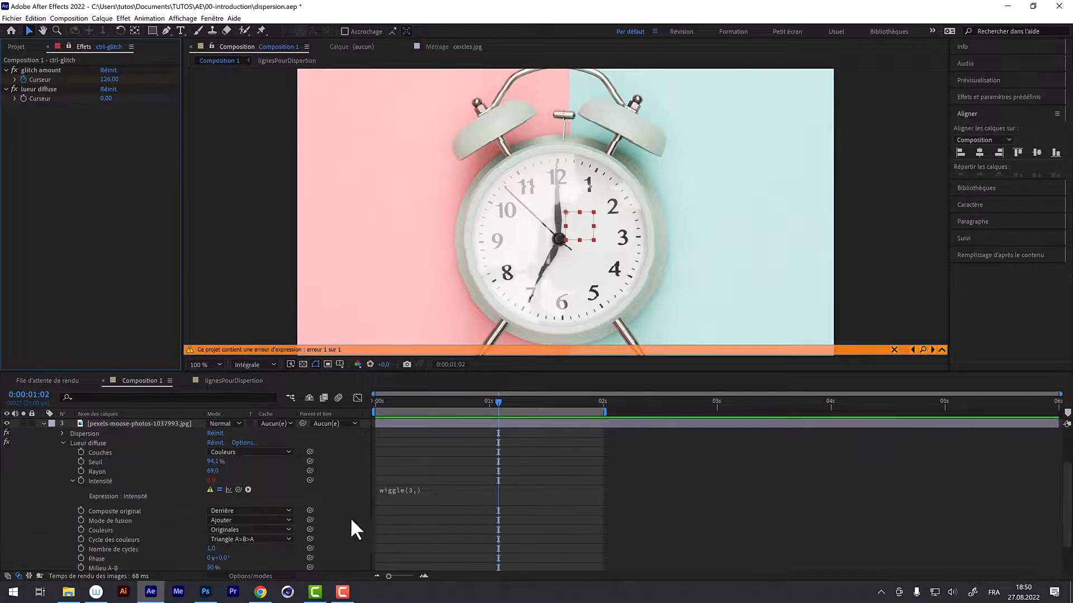
- Link the amplitude in the Intensité wiggle expression to the Curseur of ctrl-glitch's lueur diffuse slider
left_click(418, 489)
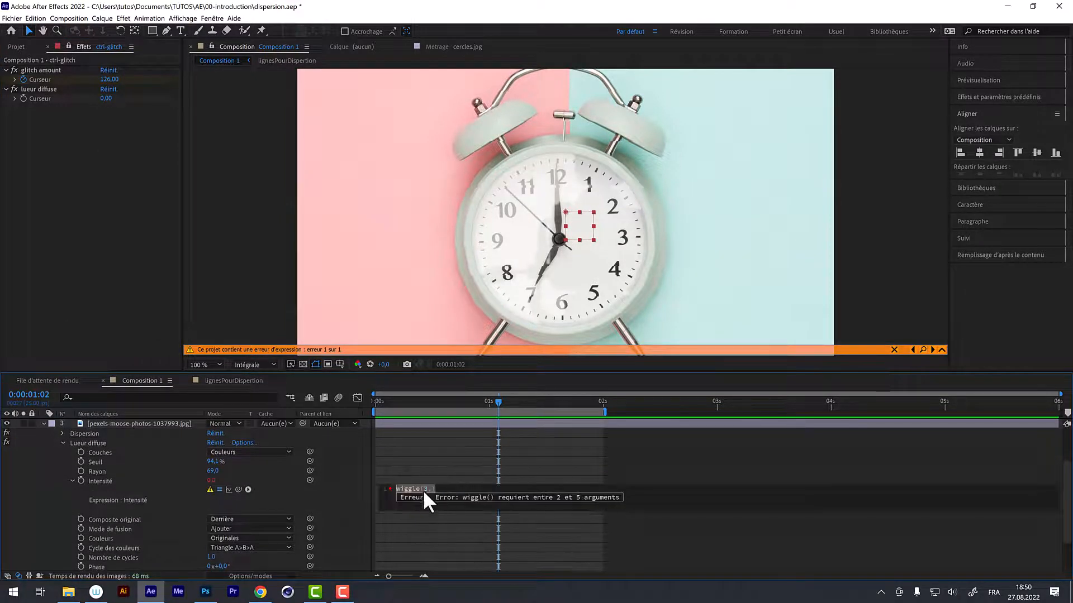
left_click(430, 486)
left_click_drag(238, 488, 40, 98)
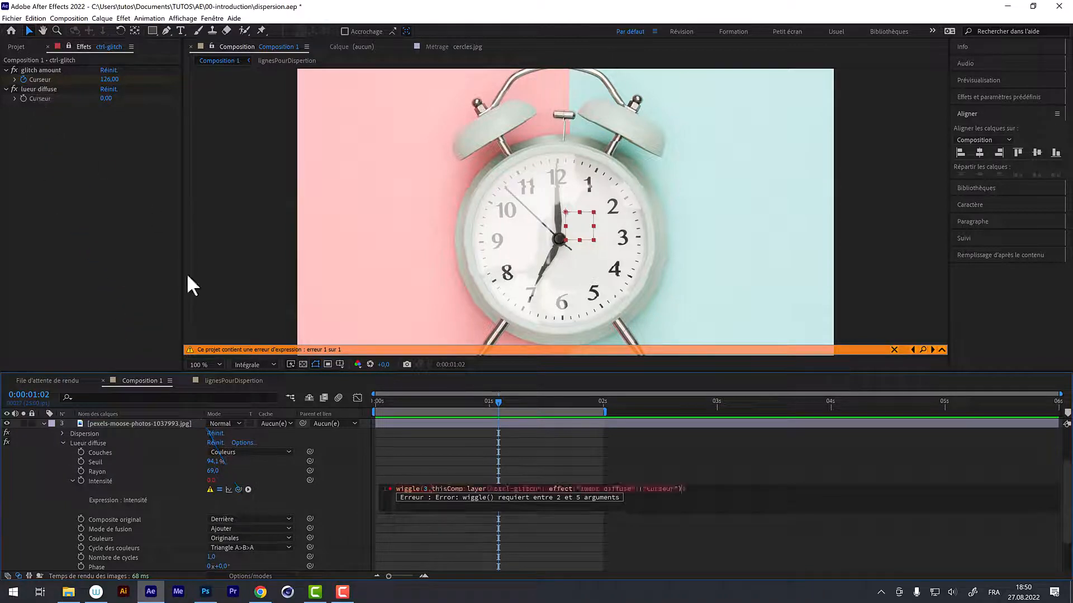
- Collapse the photo layer and start keyframing ctrl-glitch's lueur diffuse slider at 0 at 0:00:00:18
left_click(43, 424)
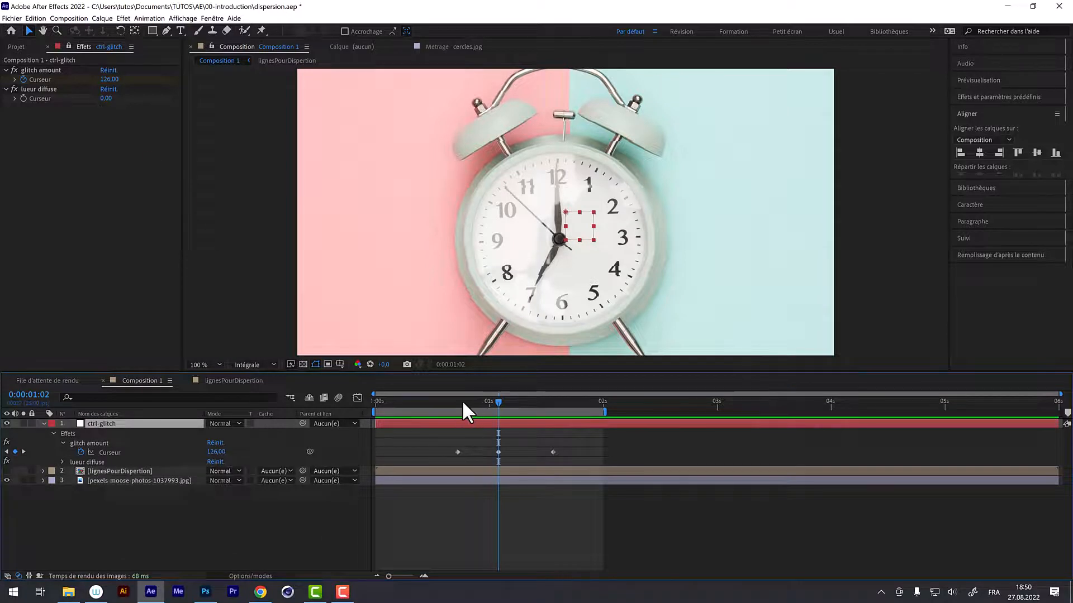
mouse_move(462, 403)
left_mouse_down()
mouse_move(517, 409)
mouse_move(455, 400)
left_mouse_up()
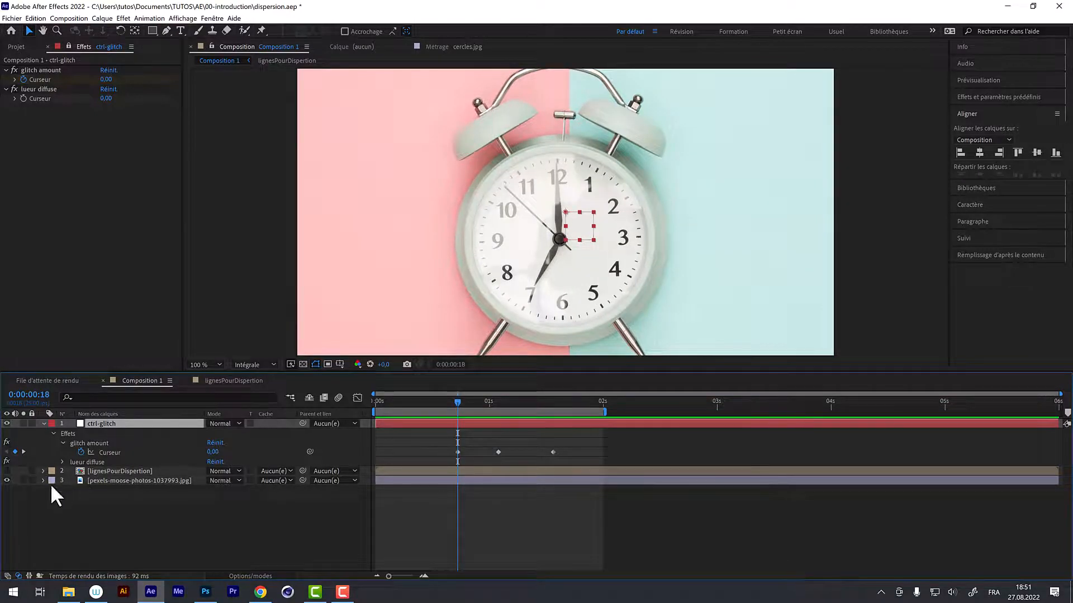
left_click(24, 99)
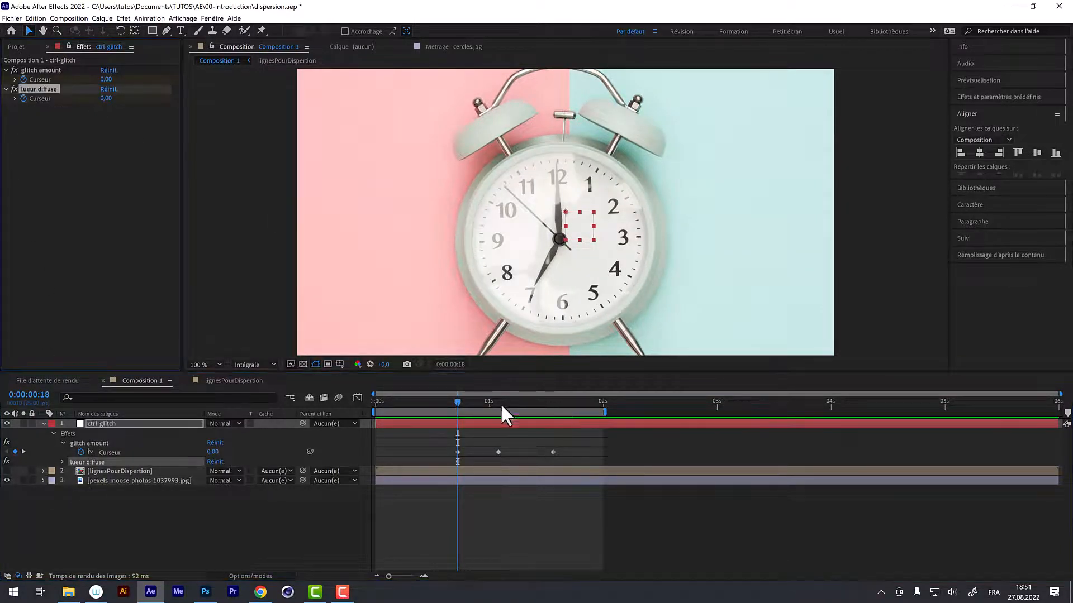
- Reveal only ctrl-glitch's keyframed properties and add a lueur diffuse keyframe of 0 at 0:00:01:14
left_click_drag(531, 410, 549, 414)
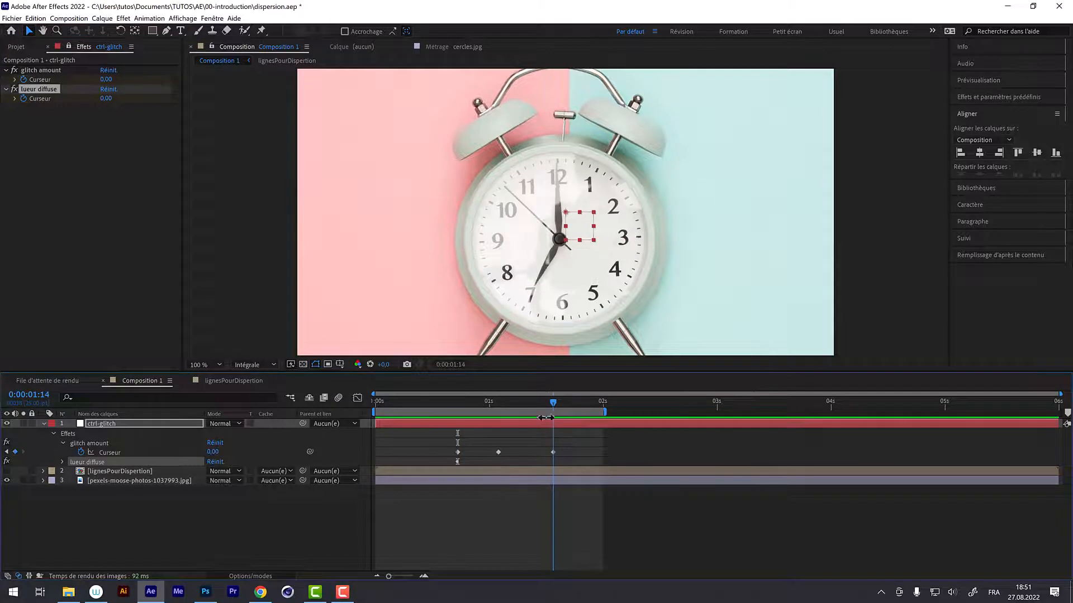
left_click(141, 475)
left_click(96, 420)
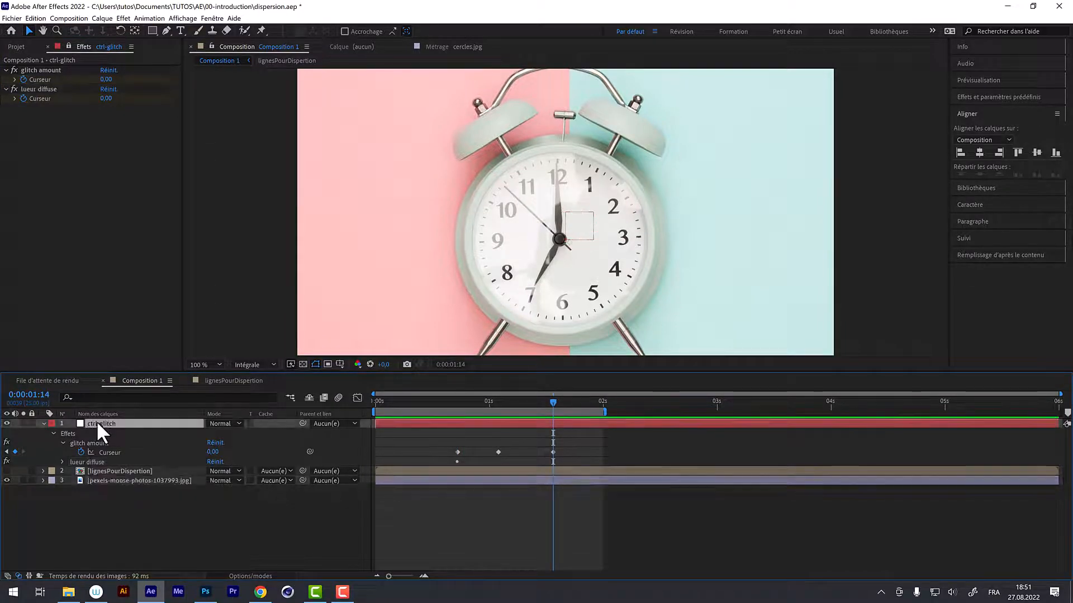
key("u")
key("u")
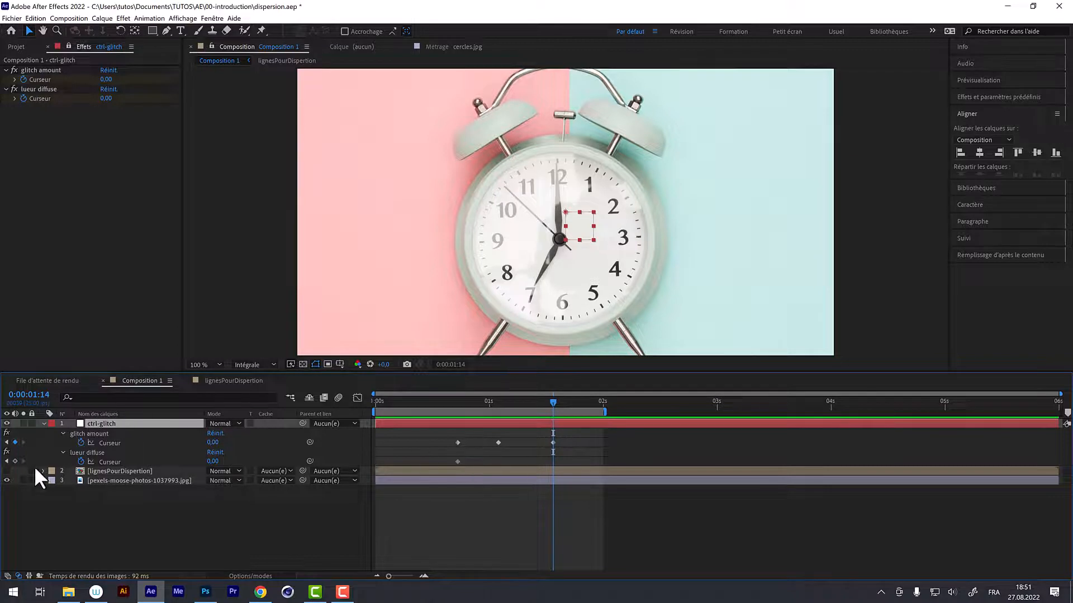
left_click(15, 461)
- Keyframe the lueur diffuse slider at 59 at 0:00:01:02 and preview the animation from the start
left_click(498, 398)
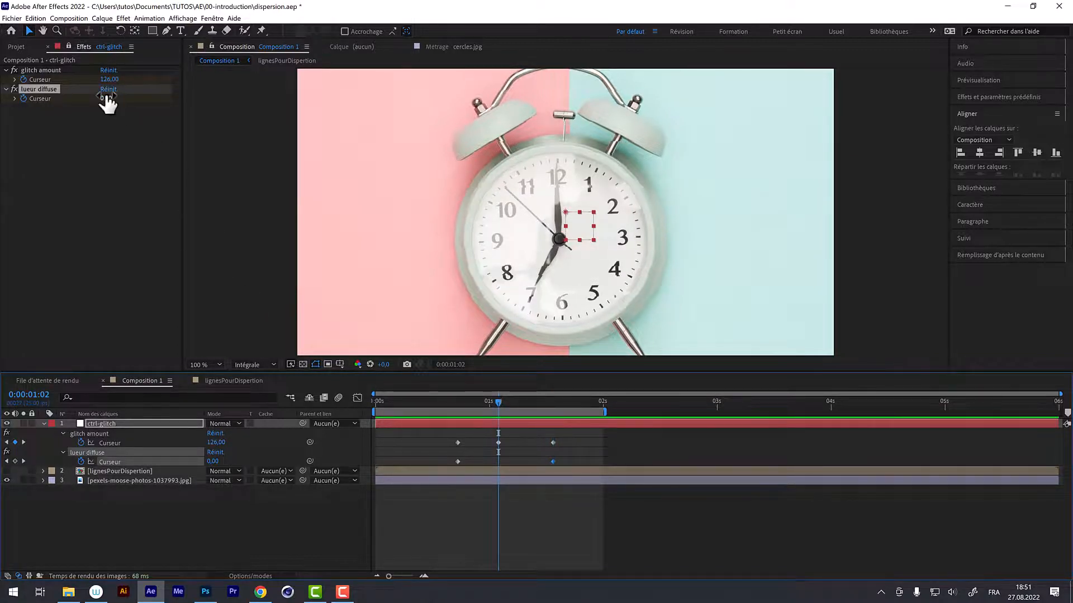
left_click_drag(108, 100, 147, 104)
left_click_drag(448, 400, 344, 401)
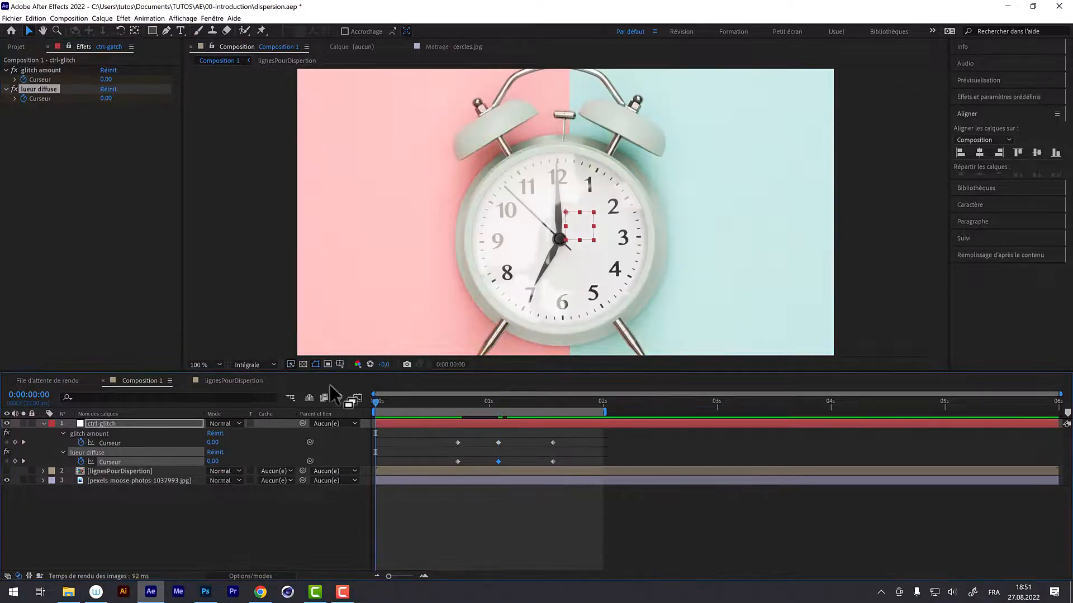
key("space")
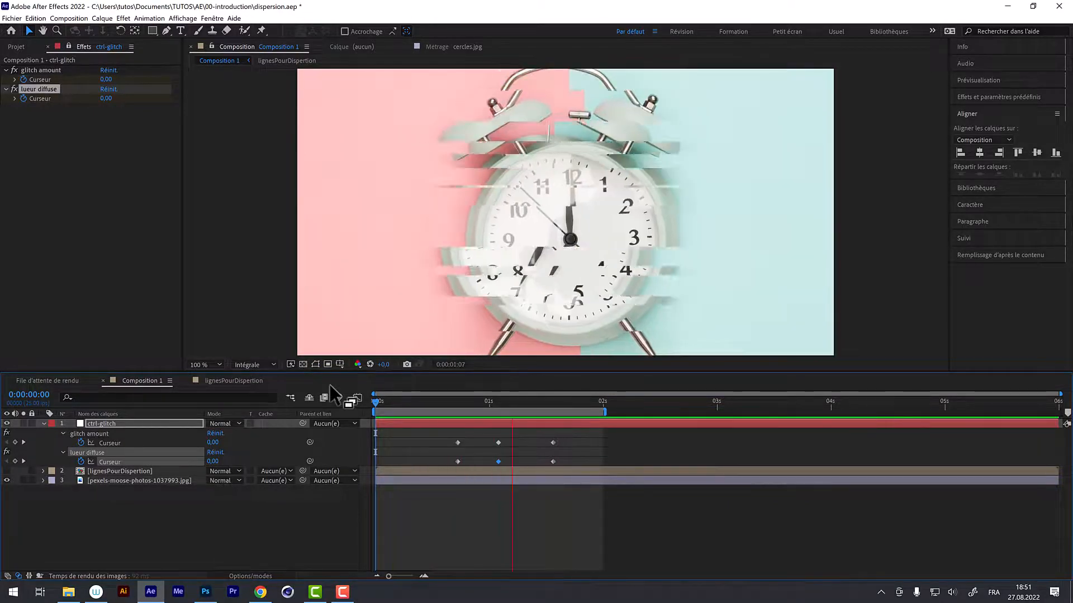
left_click(393, 401)
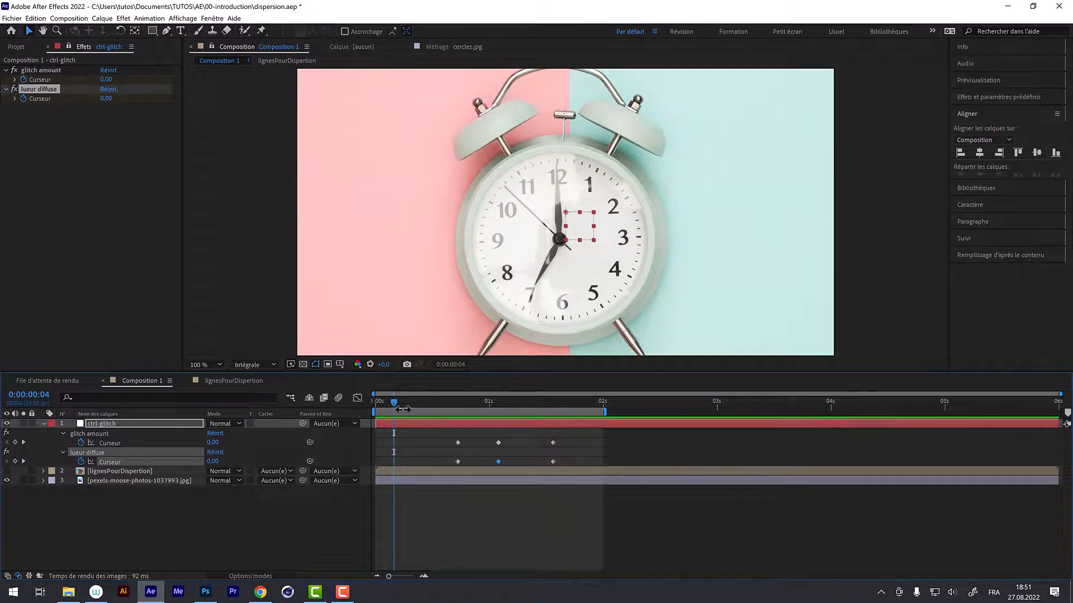
- Move the outer lueur diffuse keyframes closer to the middle one, to about 0:00:00:23 and 0:00:01:06, and preview the animation
left_click_drag(401, 409, 436, 413)
left_click(456, 461)
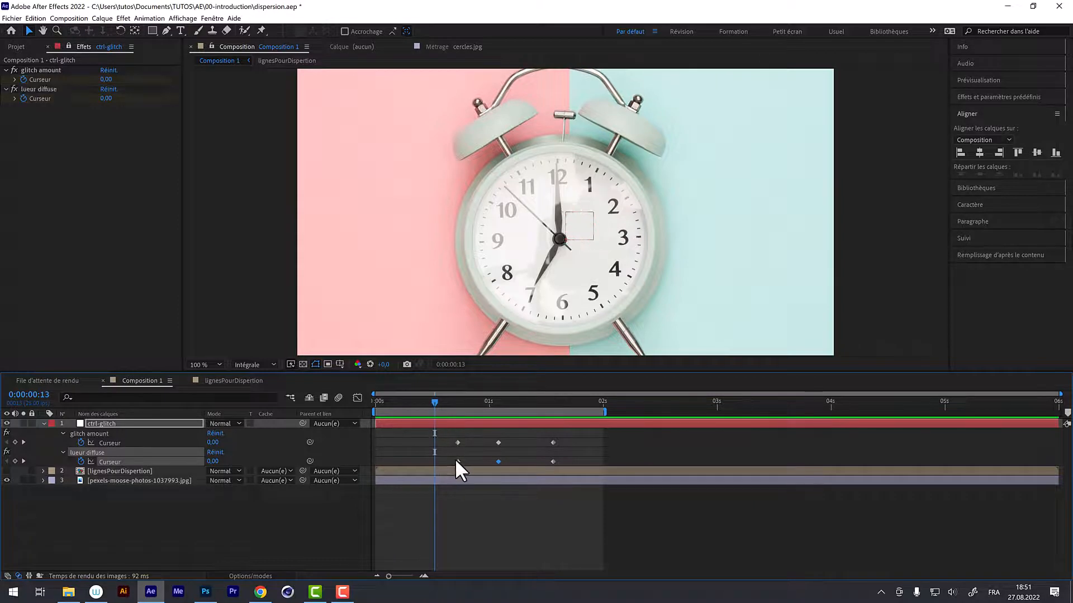
left_click_drag(458, 462, 480, 461)
left_click_drag(549, 458, 512, 465)
key("space")
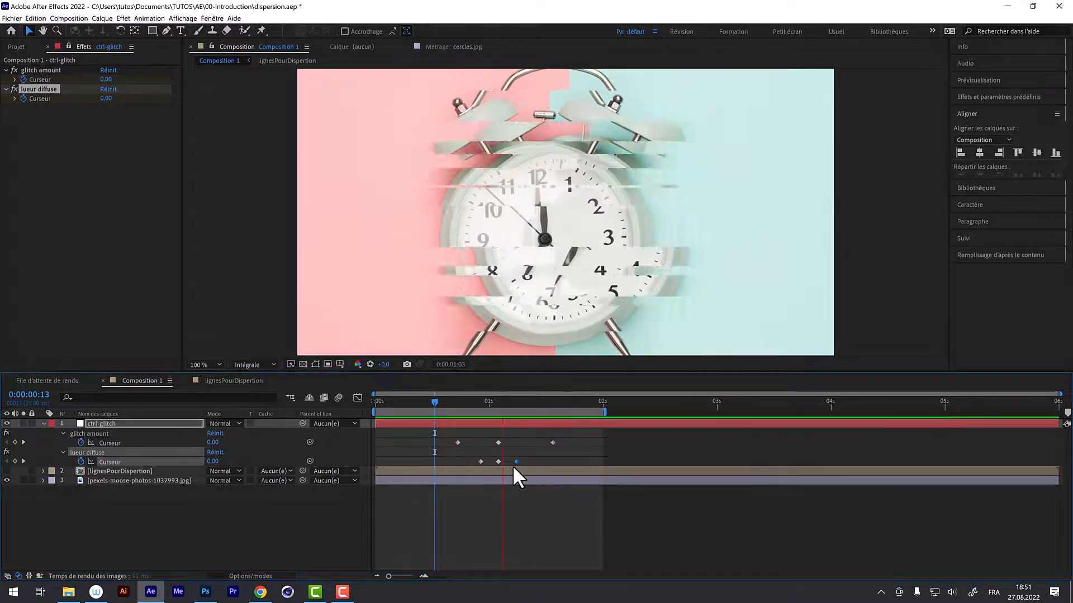
- Set the middle lueur diffuse keyframe at 0:00:01:02 to 5 and preview the animation
left_click(498, 402)
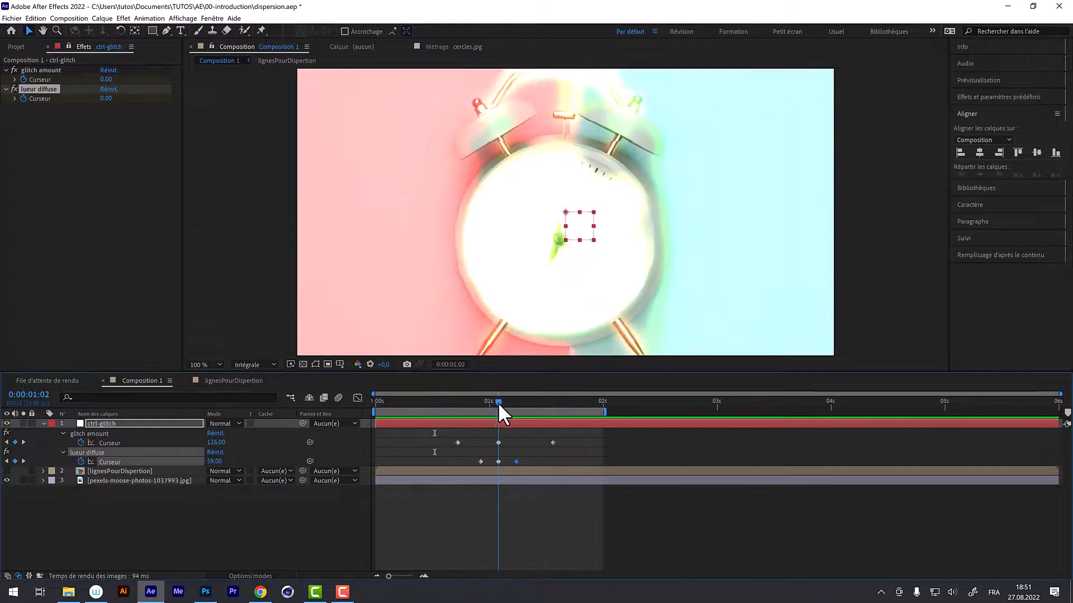
mouse_move(106, 99)
left_mouse_down()
mouse_move(71, 107)
mouse_move(120, 104)
mouse_move(110, 107)
left_mouse_up()
key("space")
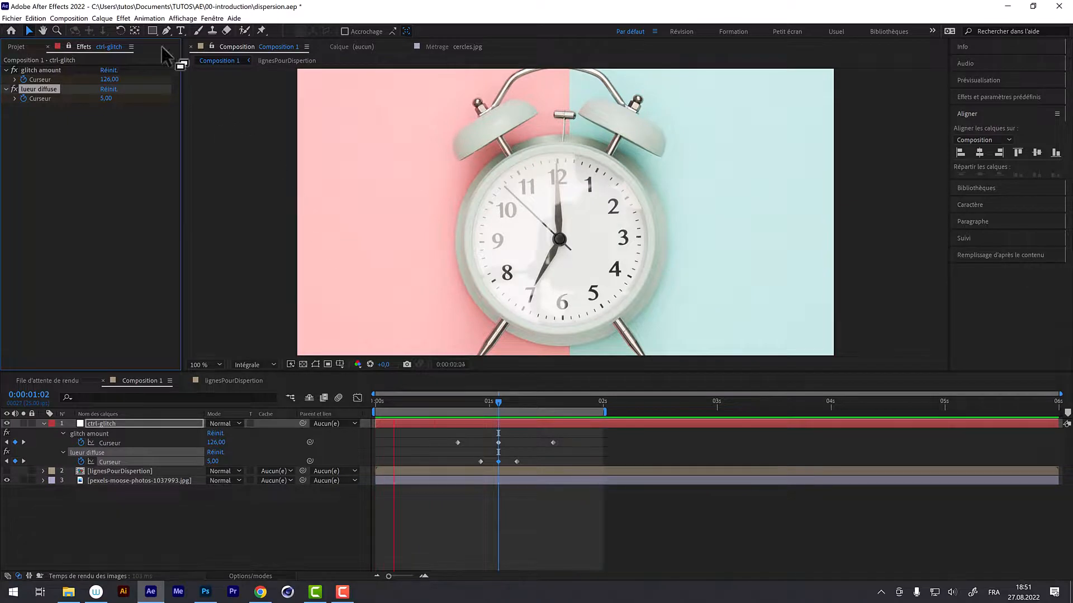
left_click(124, 18)
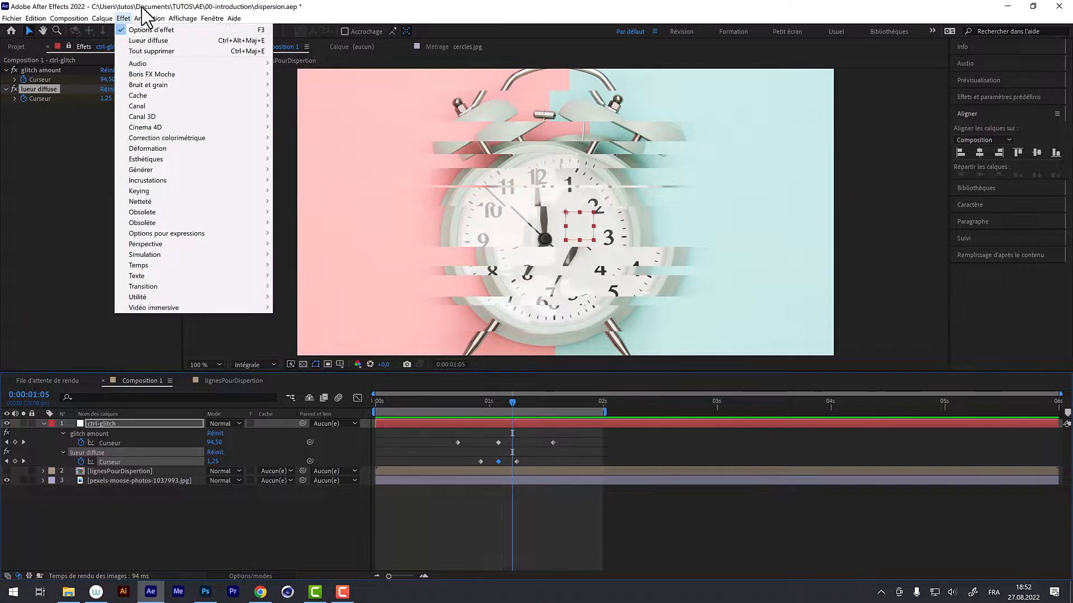
double_click(305, 12)
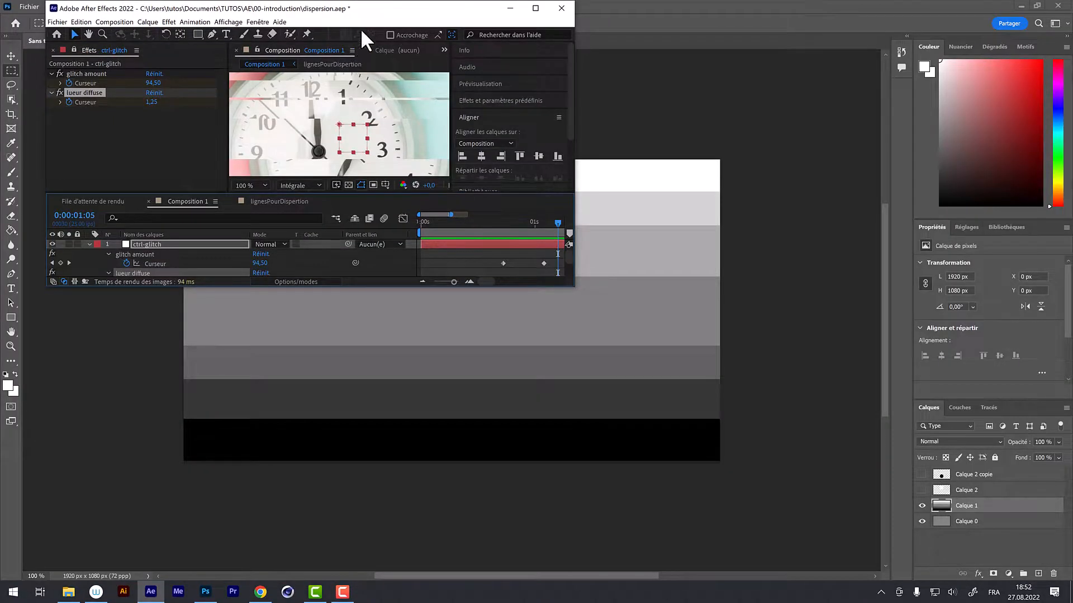
double_click(366, 13)
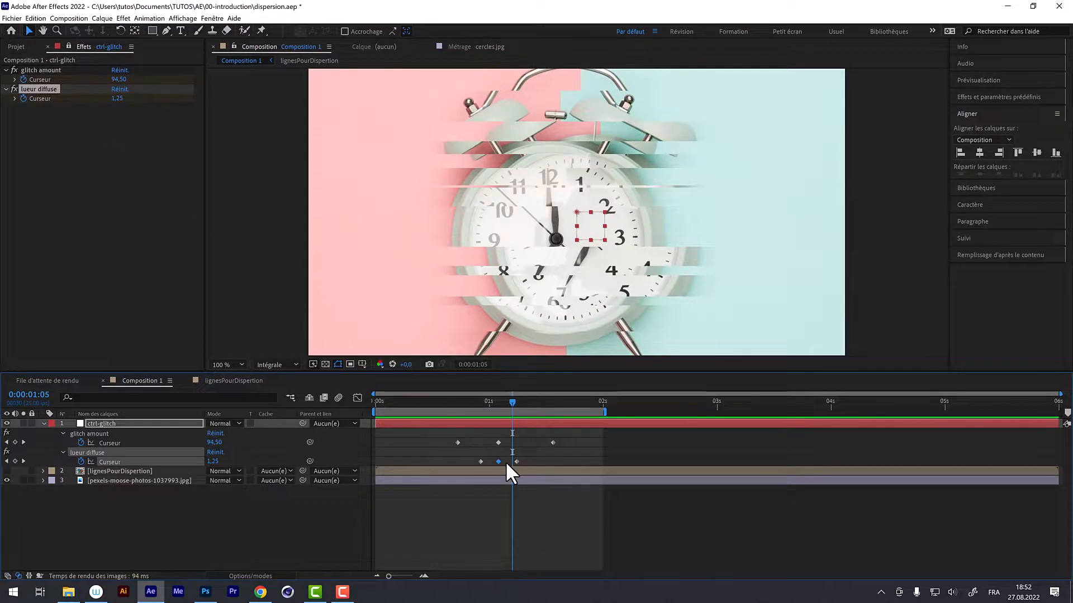
key("Delete")
key("ctrl+z")
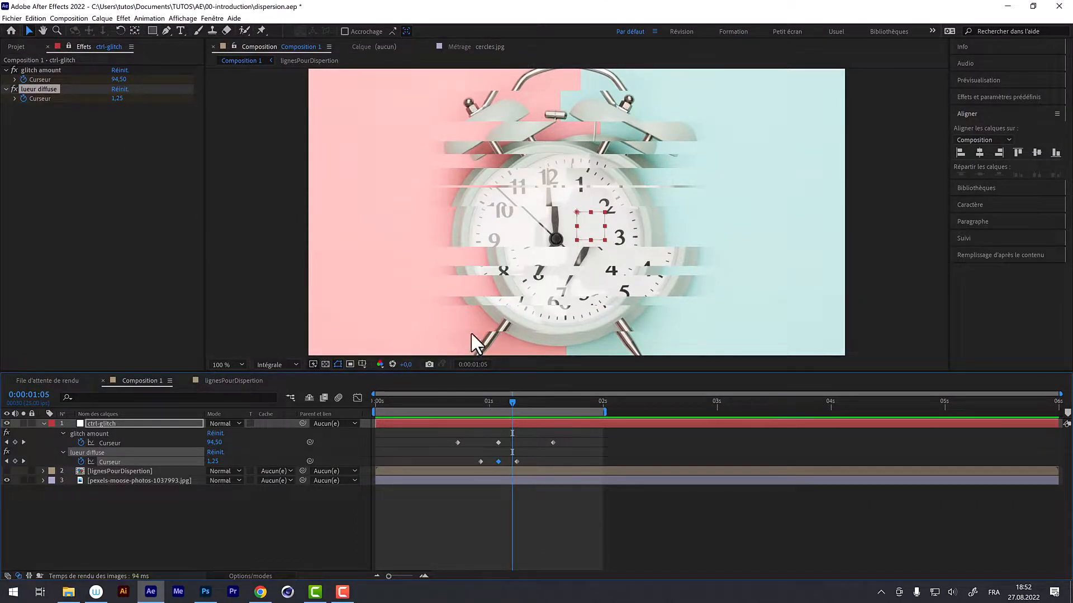